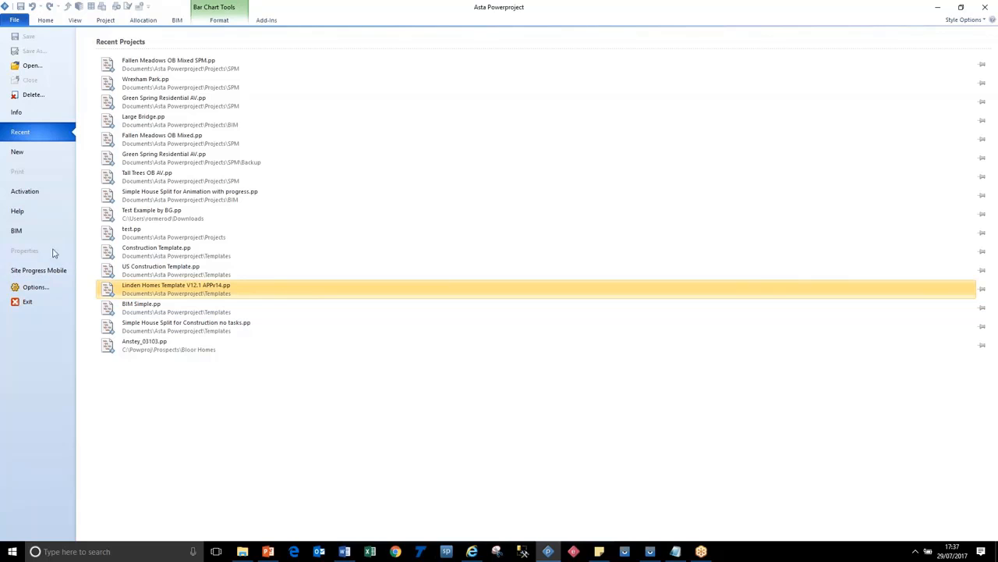
Step: Open the product help information and examine the installed version and build
click(45, 212)
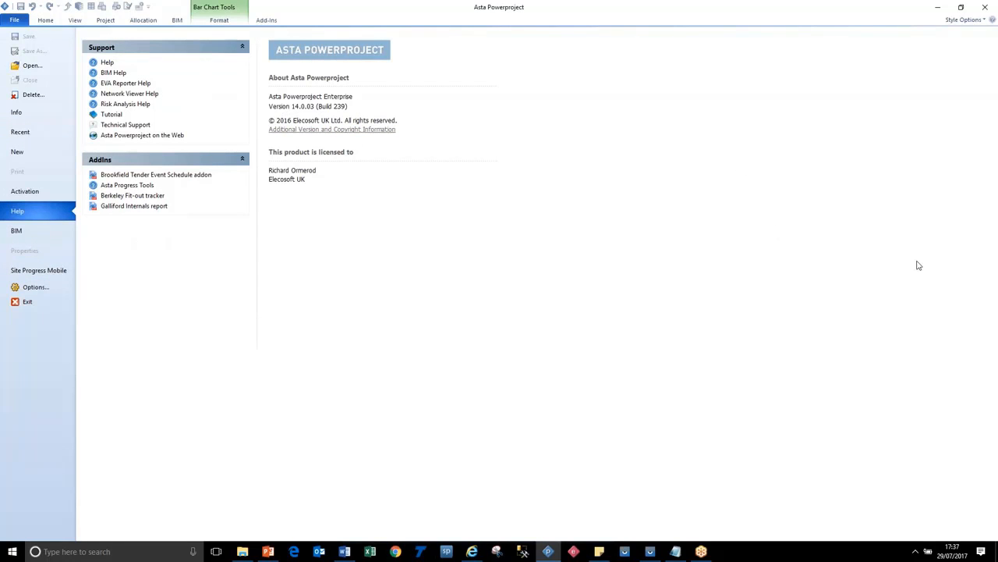
click(994, 274)
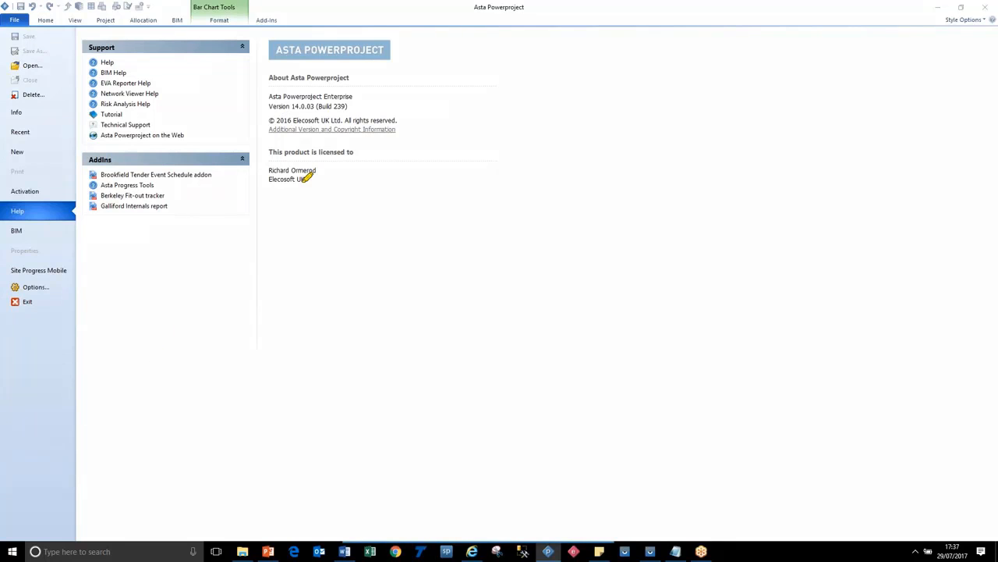
drag(269, 107, 353, 106)
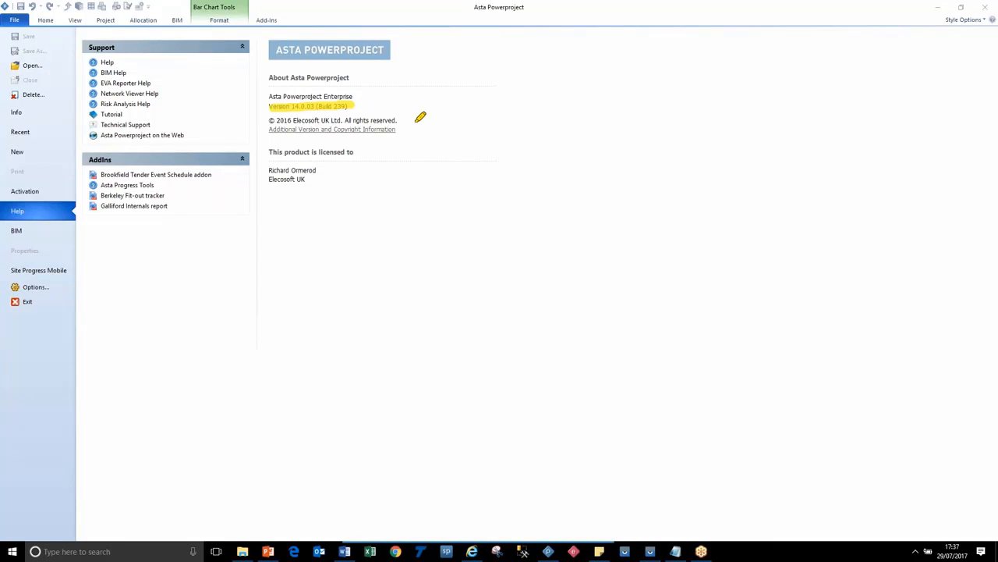
key(Escape)
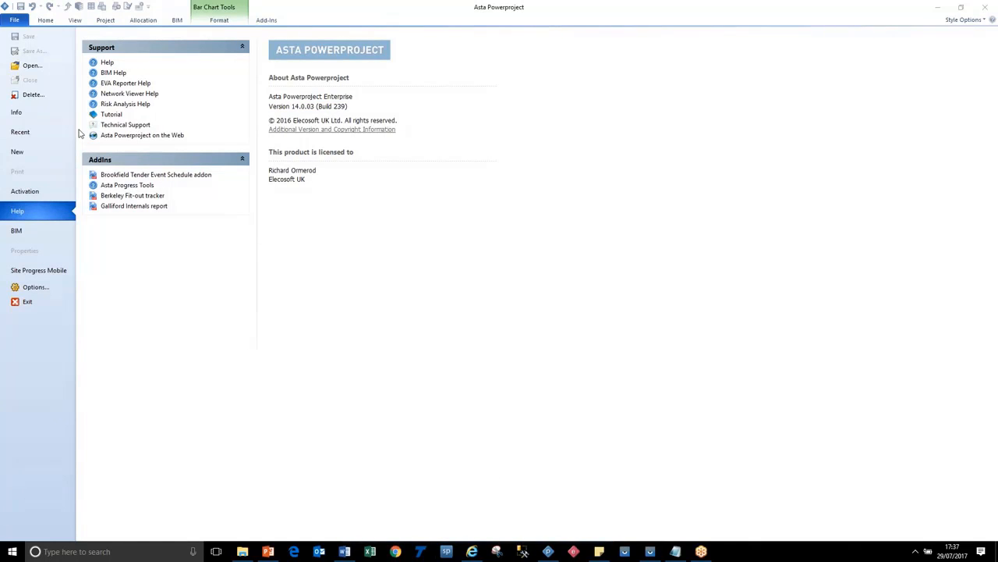
Step: Return to the file options and open the Site Progress Mobile page
click(15, 22)
click(15, 22)
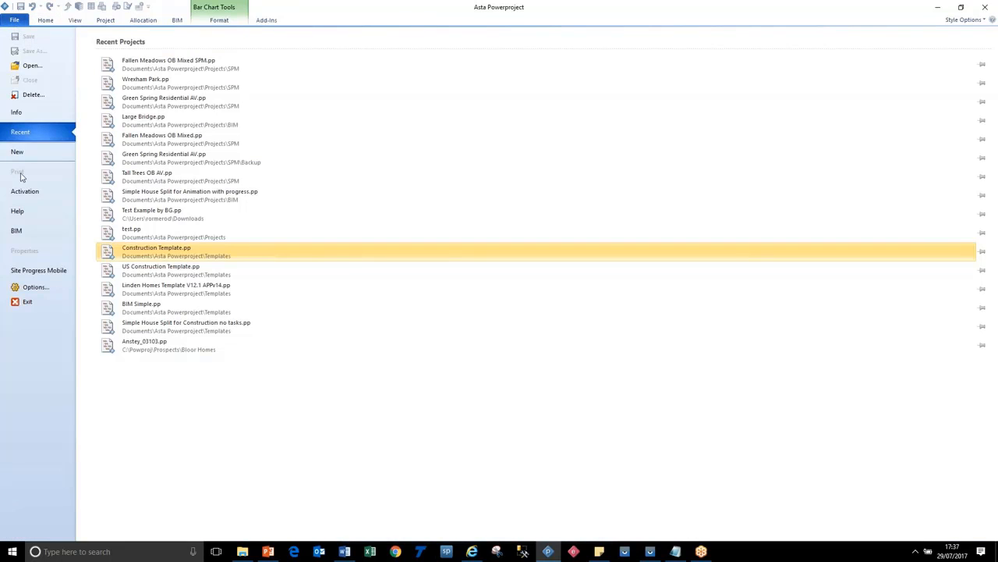
click(46, 275)
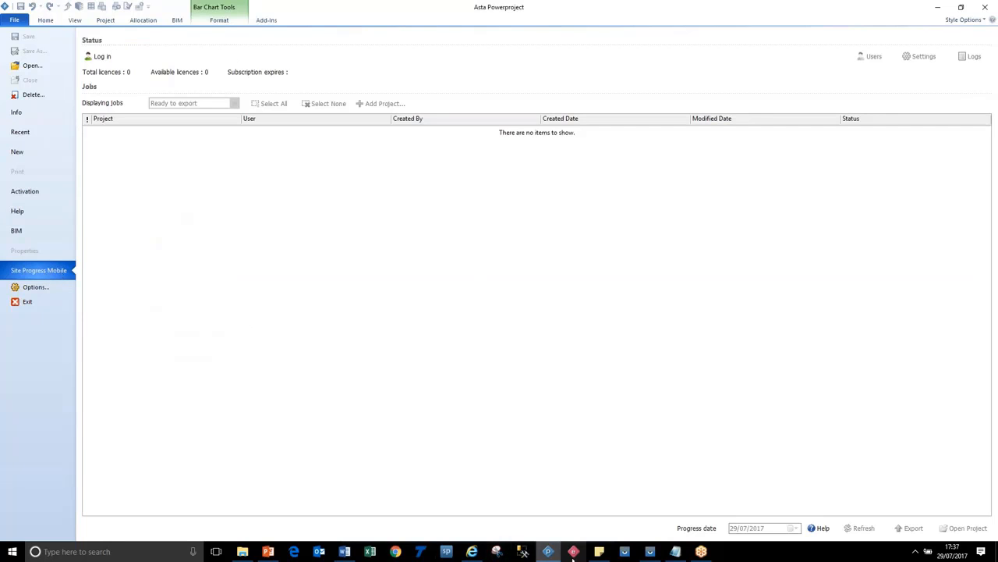
Step: Switch to the SPM example login details.txt file in Notepad, review the company and login fields, and return to Asta Powerproject
mouse_move(676, 552)
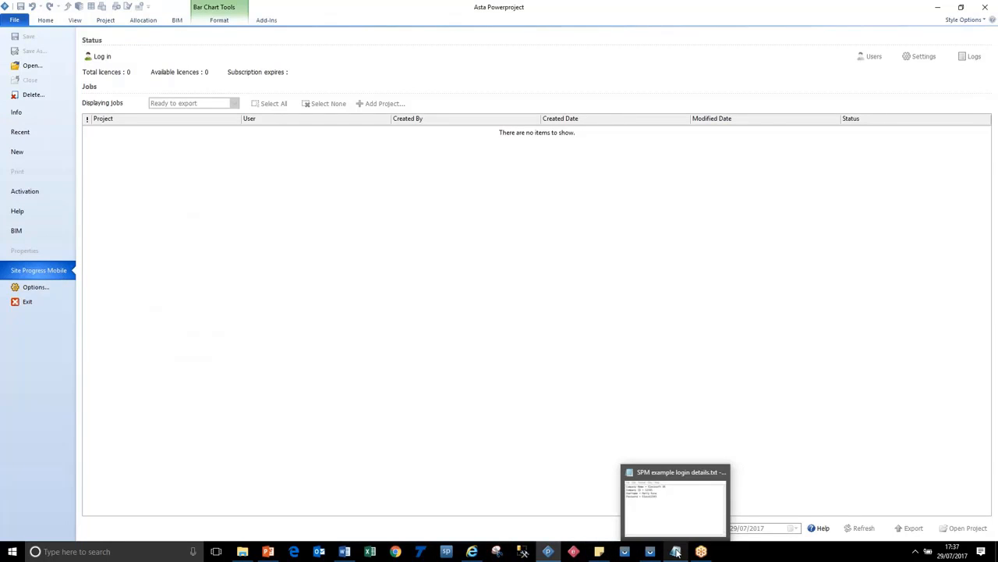
click(680, 521)
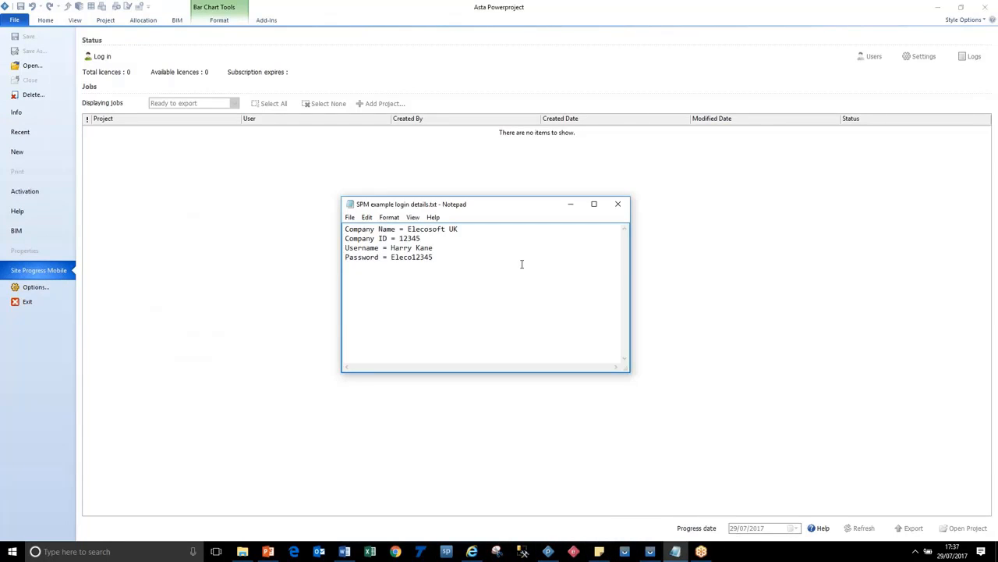
drag(507, 206, 327, 176)
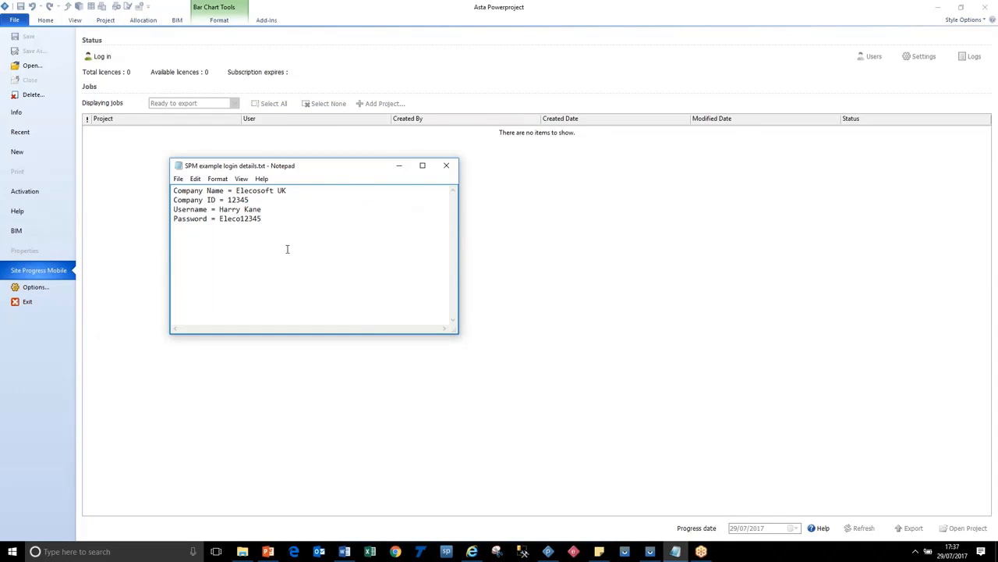
drag(287, 192, 219, 217)
click(250, 200)
click(118, 154)
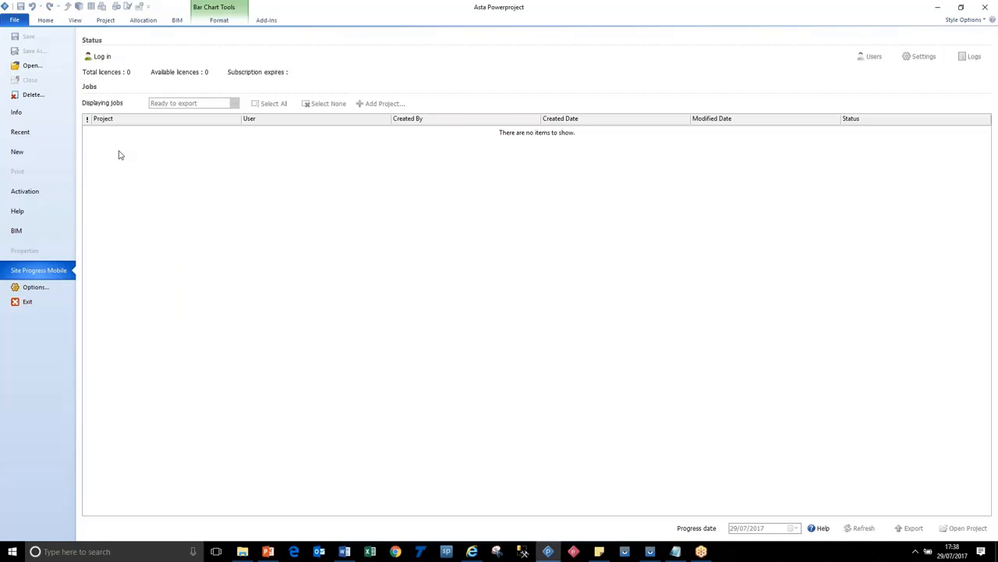
Step: Log in to Site Progress Mobile with the company name Asta Development plc and the remembered login details
click(102, 58)
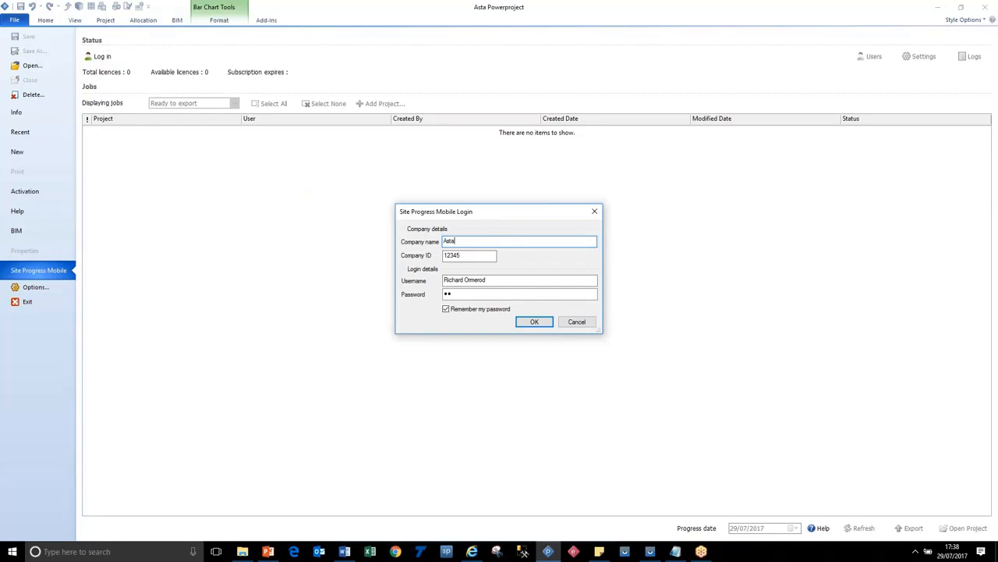
text(Asta Development plc)
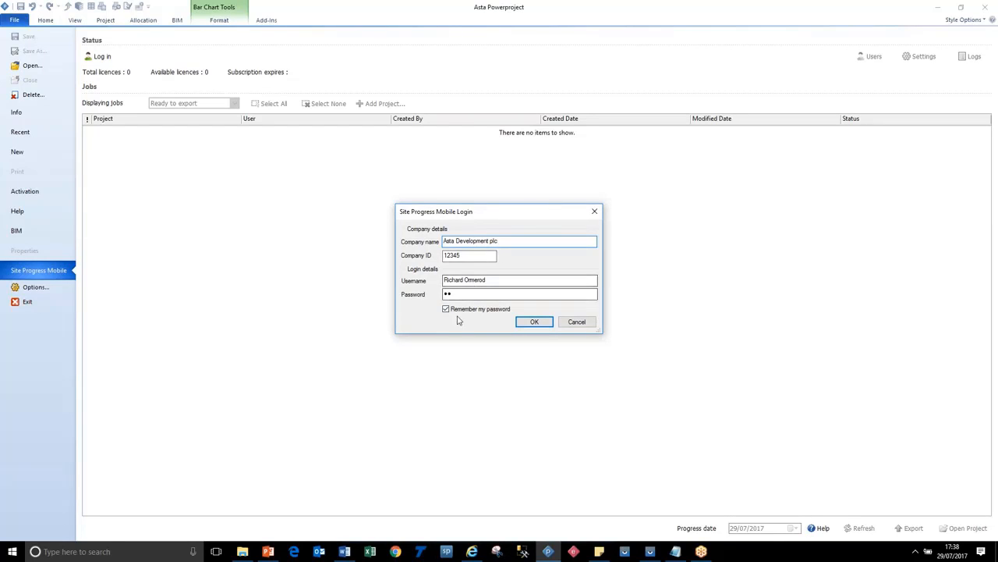
click(532, 322)
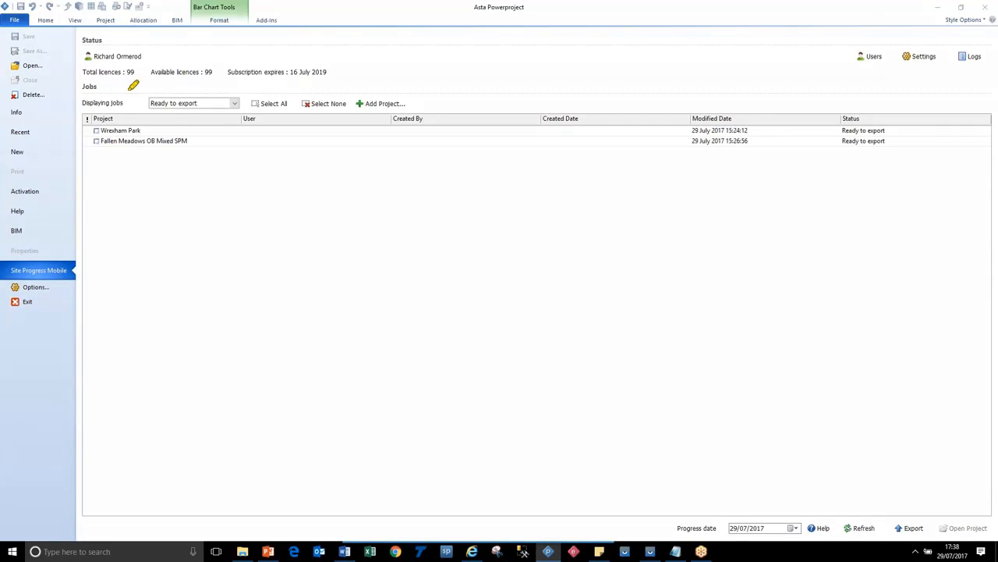
Step: Examine the total licences, available licences and subscription expiry date in the account status
drag(90, 71, 136, 72)
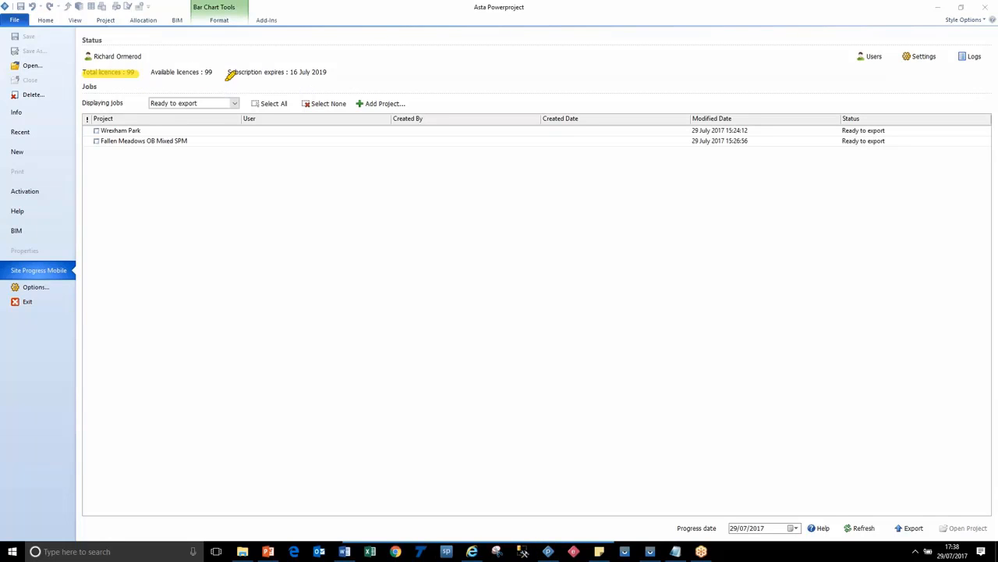
drag(199, 72, 212, 72)
drag(292, 72, 334, 71)
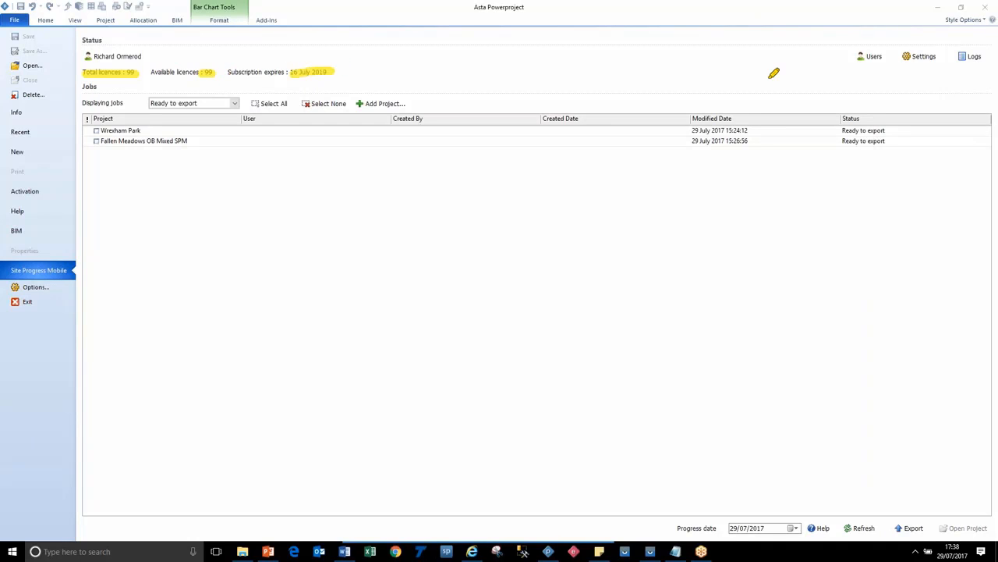
key(Escape)
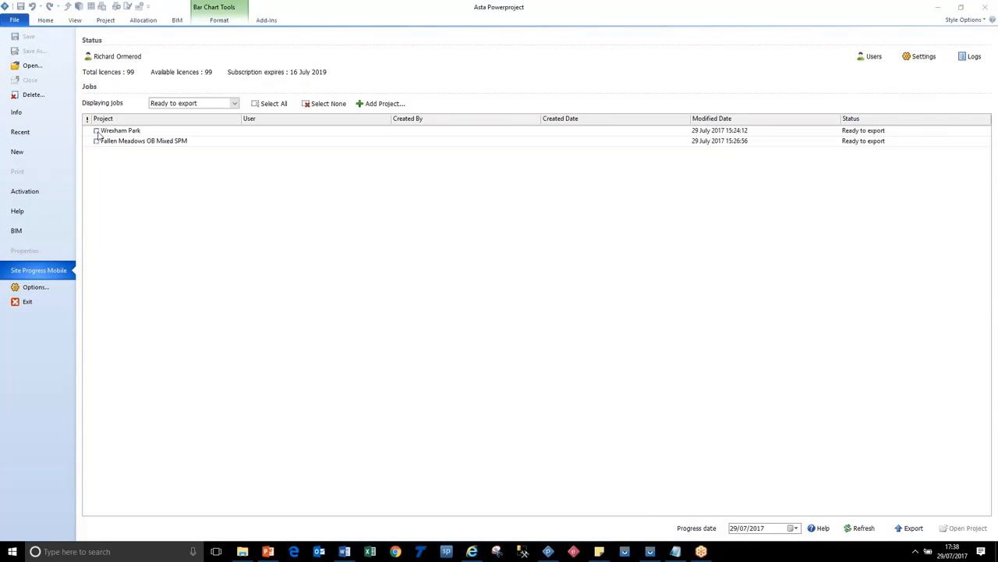
Step: Remove the Wrexham Park and Fallen Meadows OB Mixed SPM projects from the export list
right_click(147, 131)
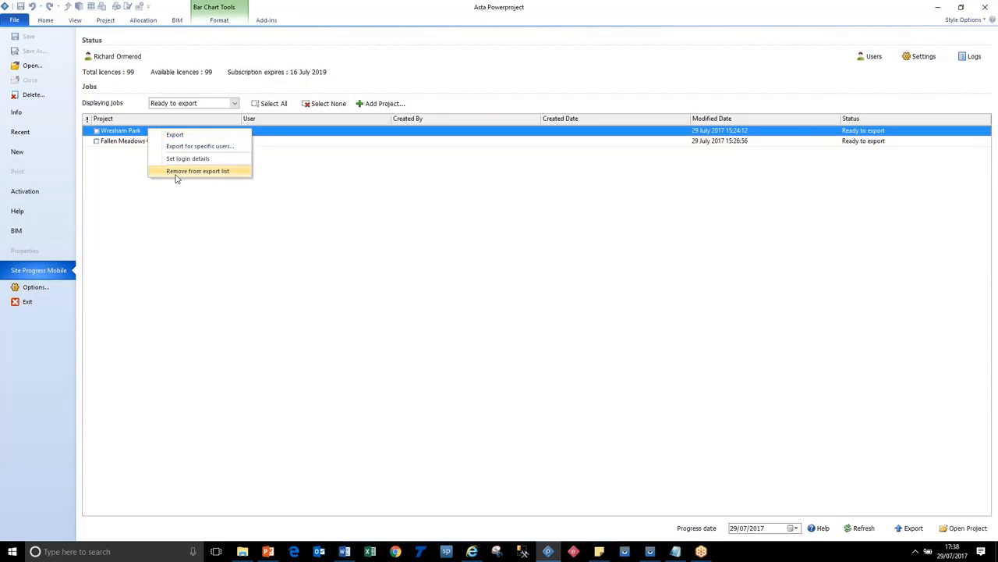
click(177, 170)
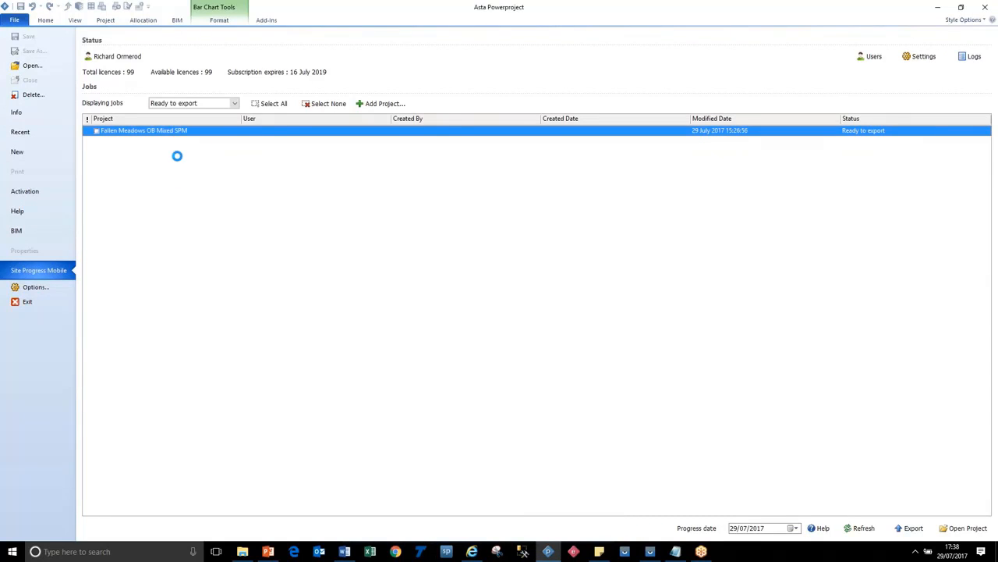
right_click(182, 131)
click(213, 171)
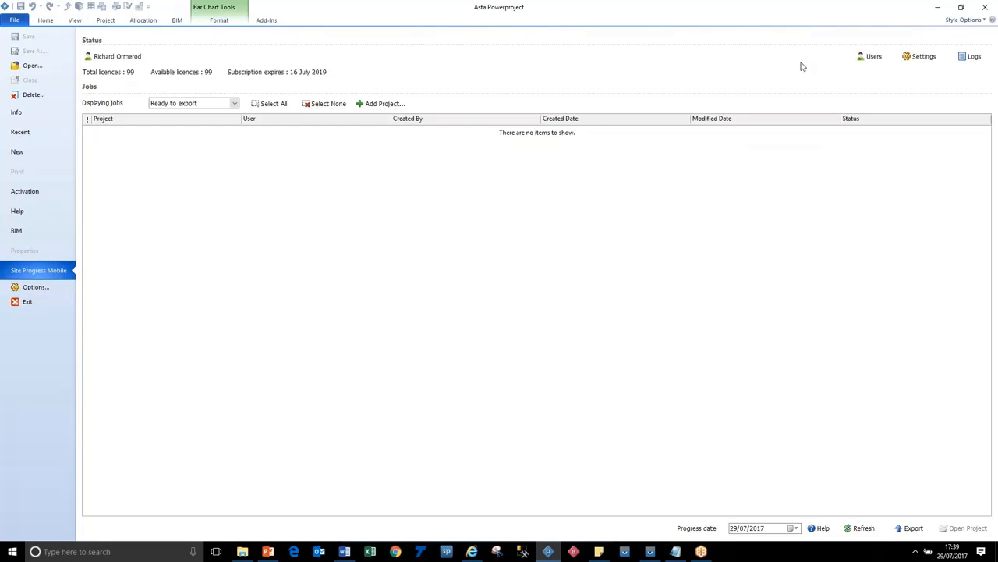
Step: Open the recent project Fallen Meadows OB Mixed SPM.pp
click(45, 21)
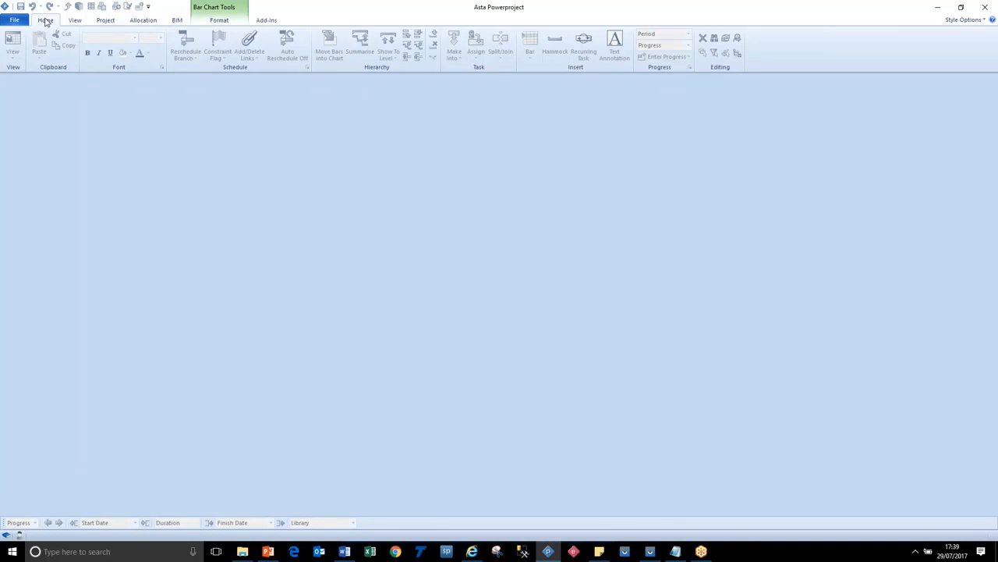
click(21, 22)
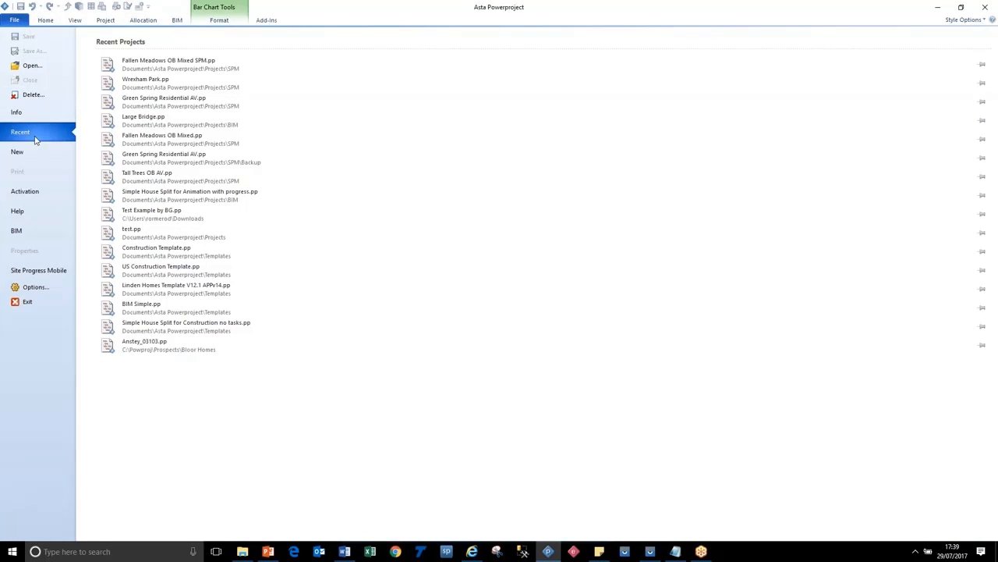
click(178, 68)
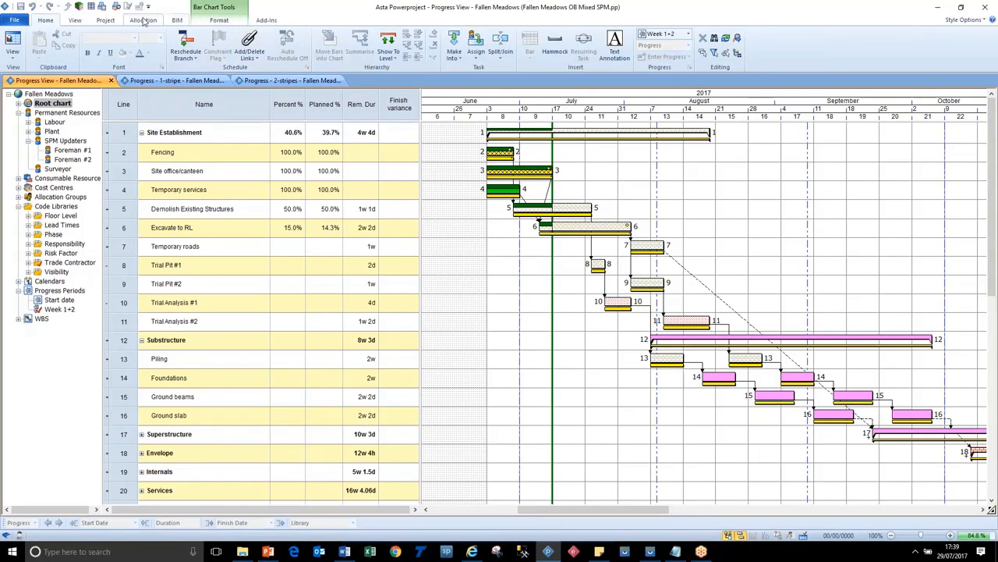
Step: Enable the project for Site Progress Mobile and expand the ASP_Users code library in the project view
click(110, 23)
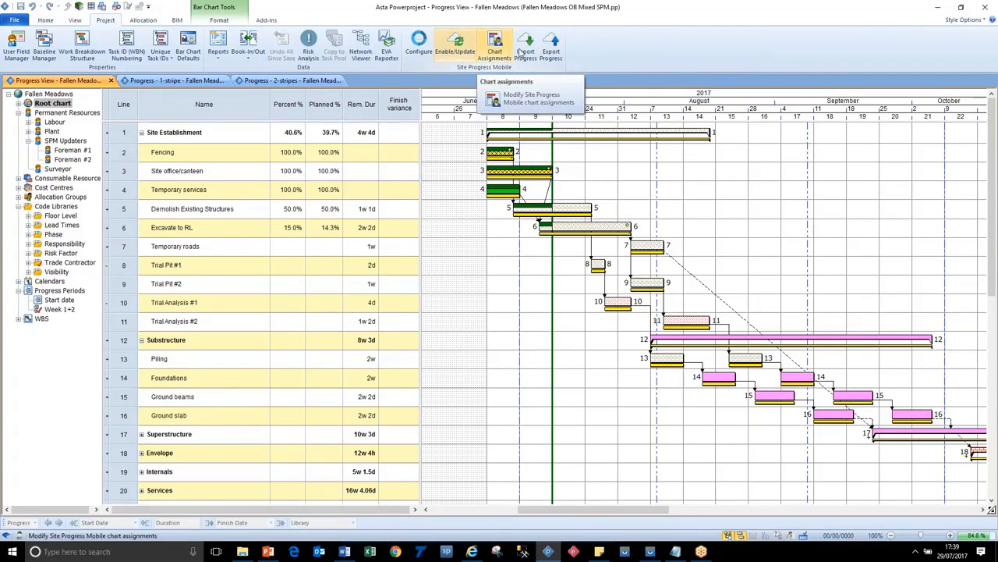
click(460, 52)
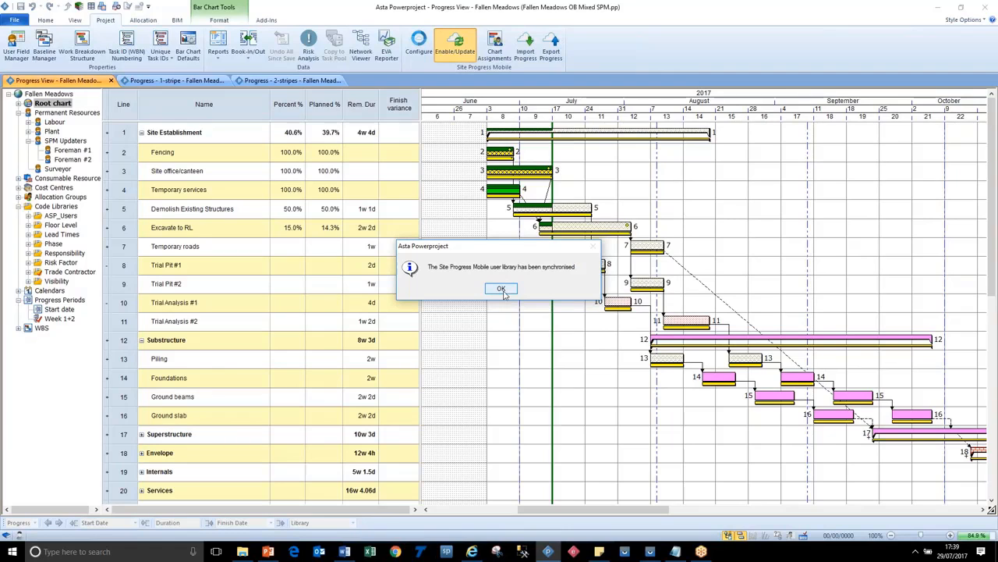
click(501, 289)
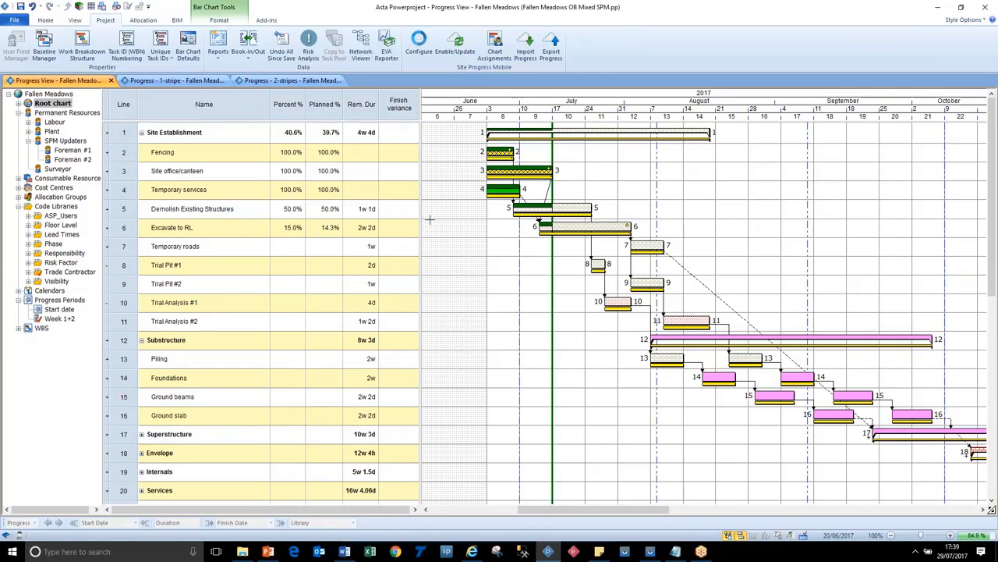
click(28, 216)
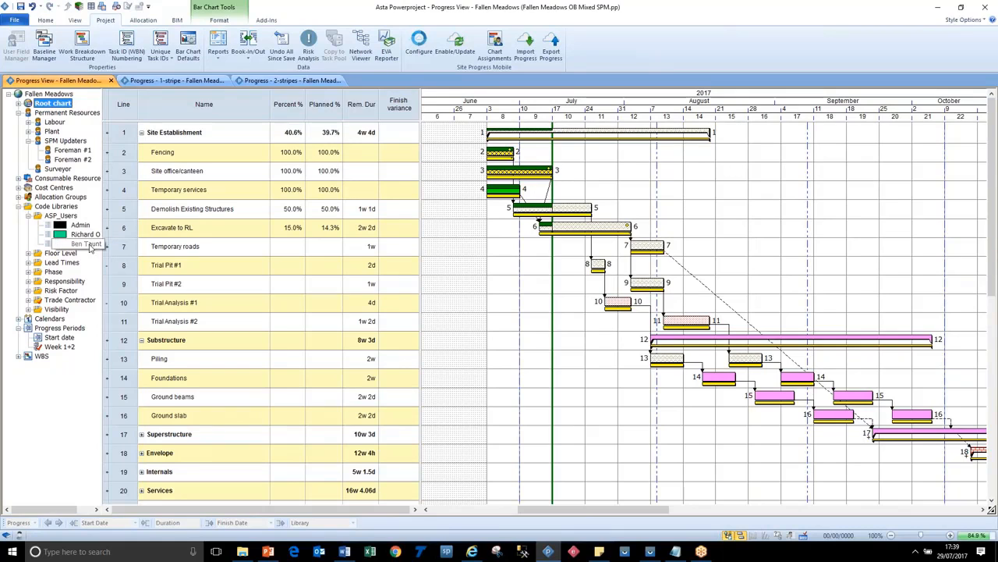
Step: Add a new user in the Site Progress Mobile user settings and enter the user's full name, leaving the e-mail blank
click(419, 48)
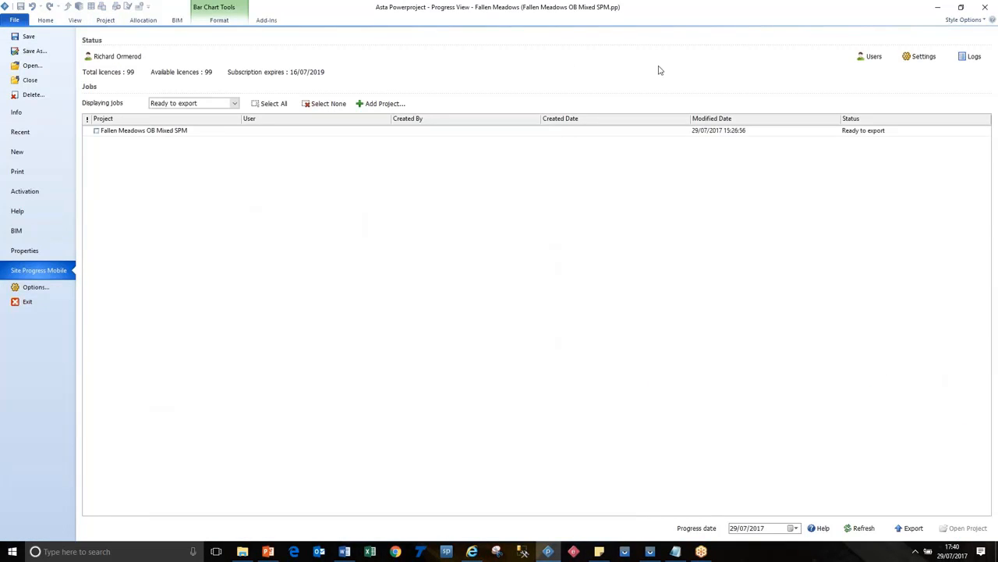
click(868, 60)
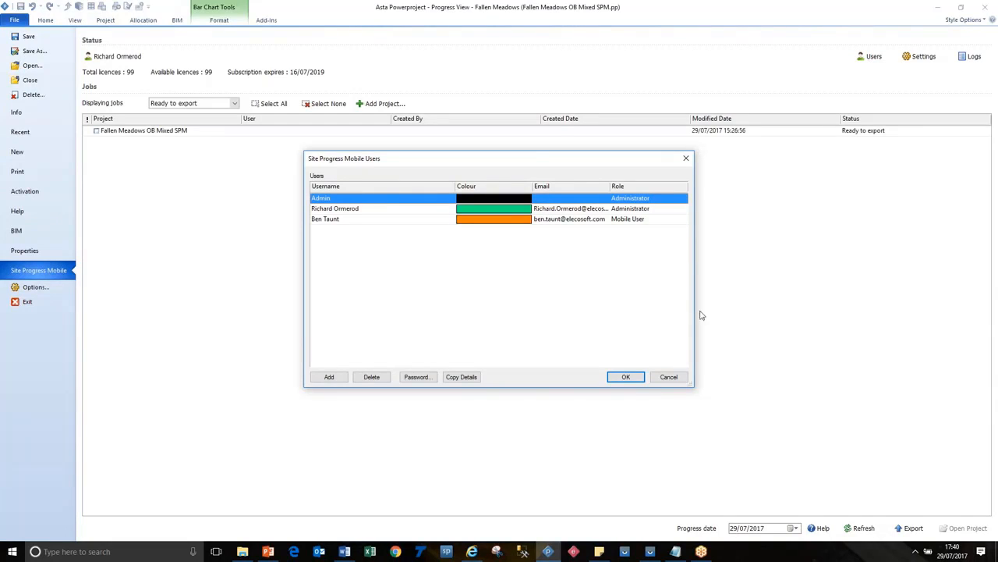
click(337, 377)
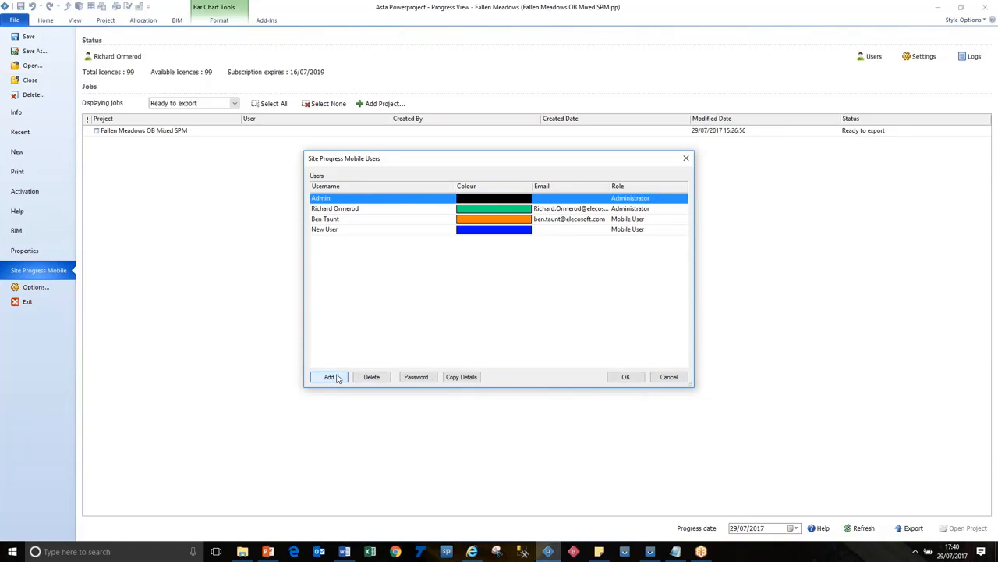
double_click(370, 232)
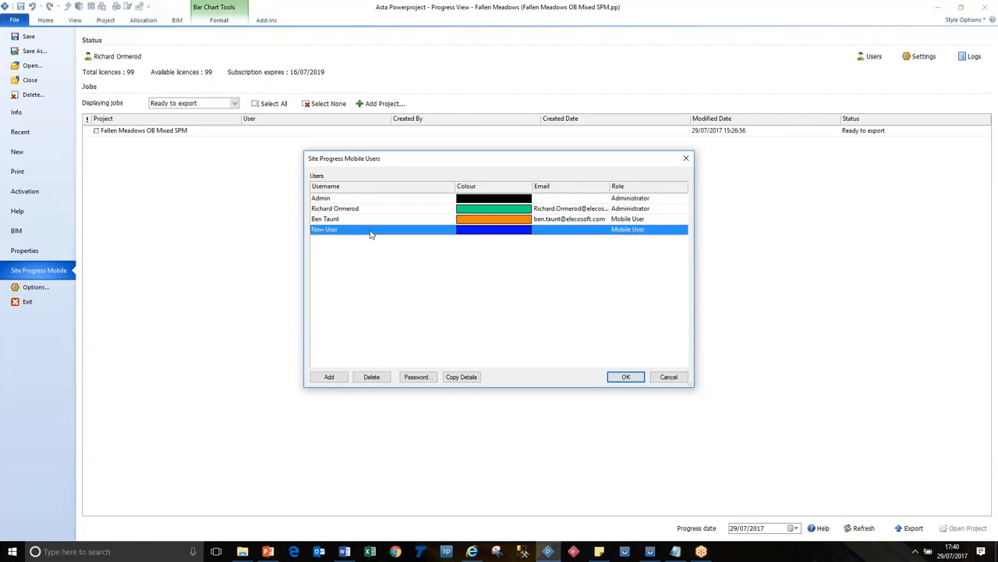
click(364, 231)
drag(337, 230, 303, 230)
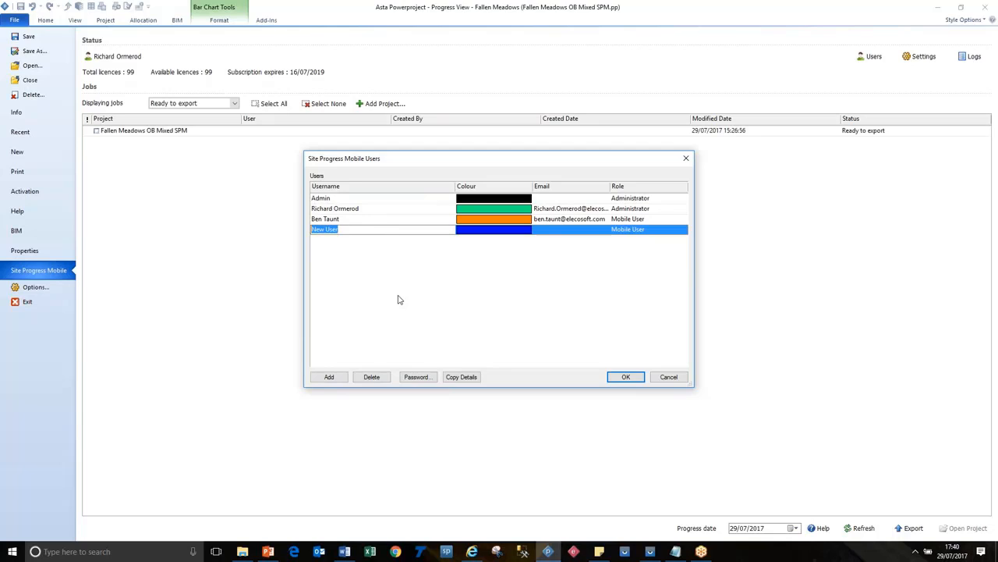
click(565, 230)
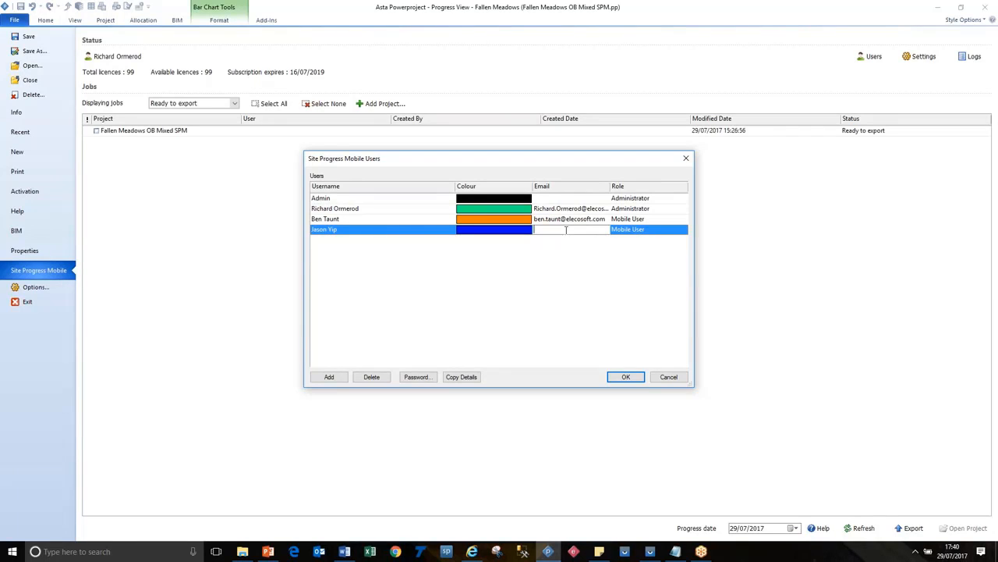
Step: Replace the generated password of the new user with a custom account password
click(417, 377)
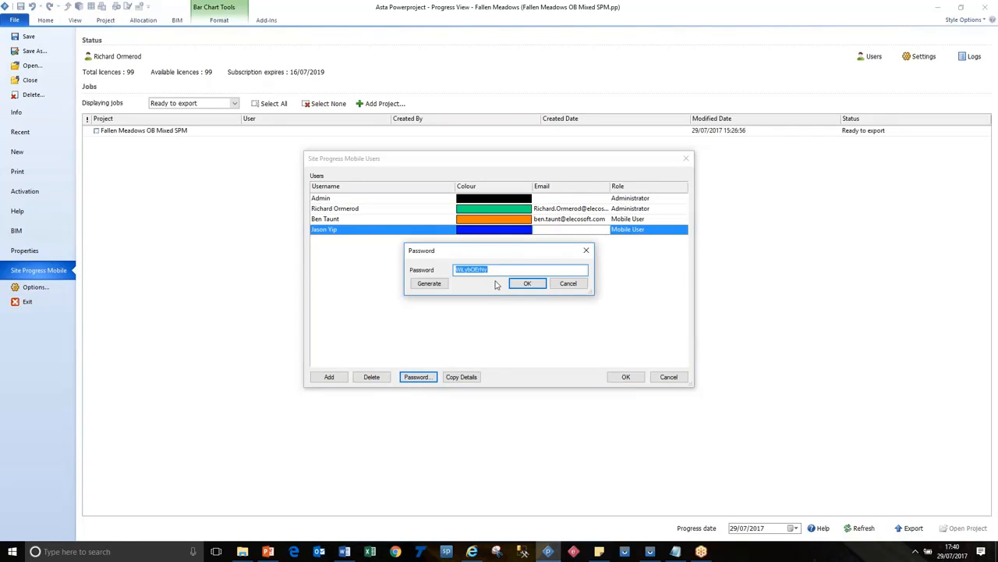
drag(500, 268, 439, 266)
click(518, 285)
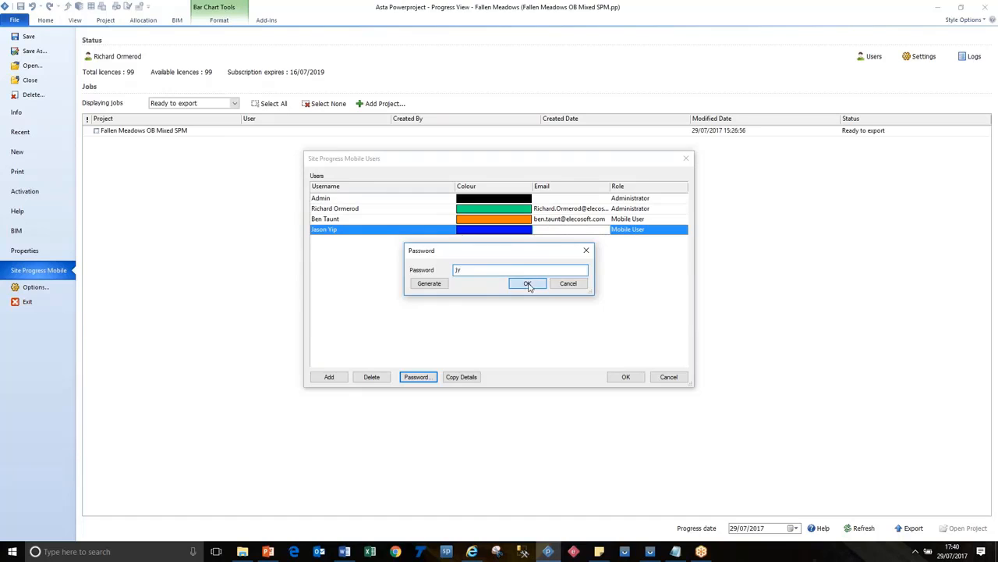
Step: Set the new user's role to Mobile User and copy the user's details to the clipboard
click(641, 231)
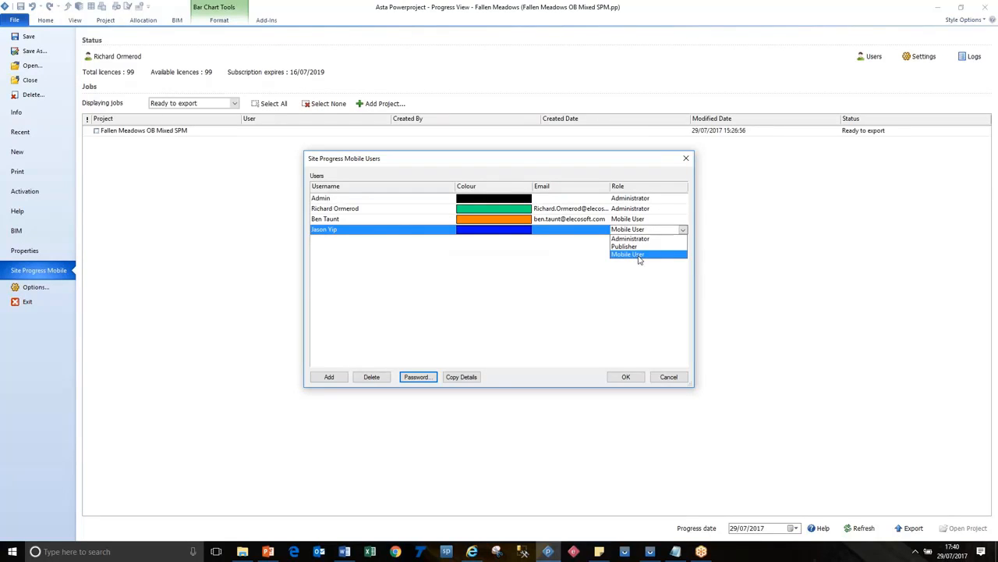
click(639, 254)
click(465, 380)
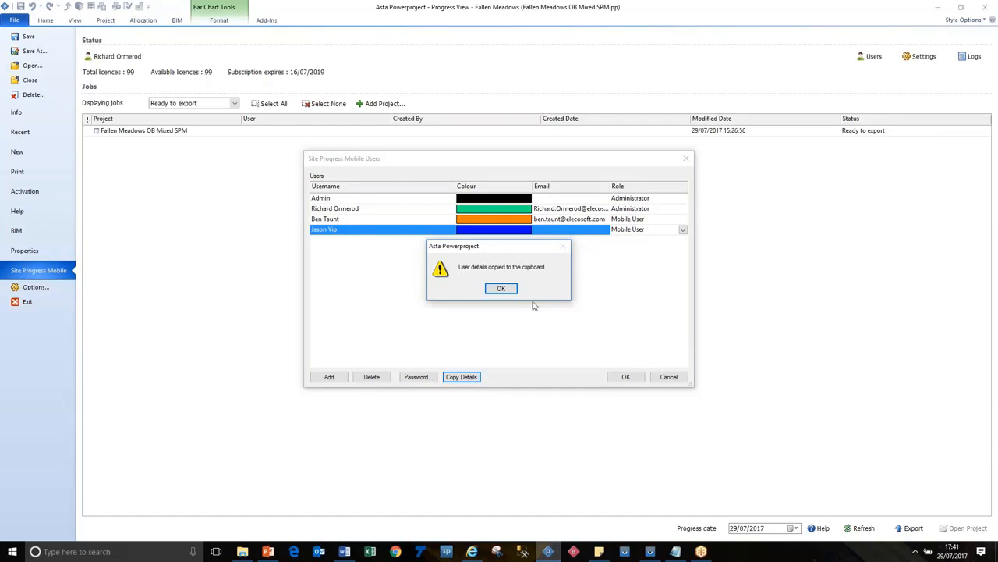
click(512, 291)
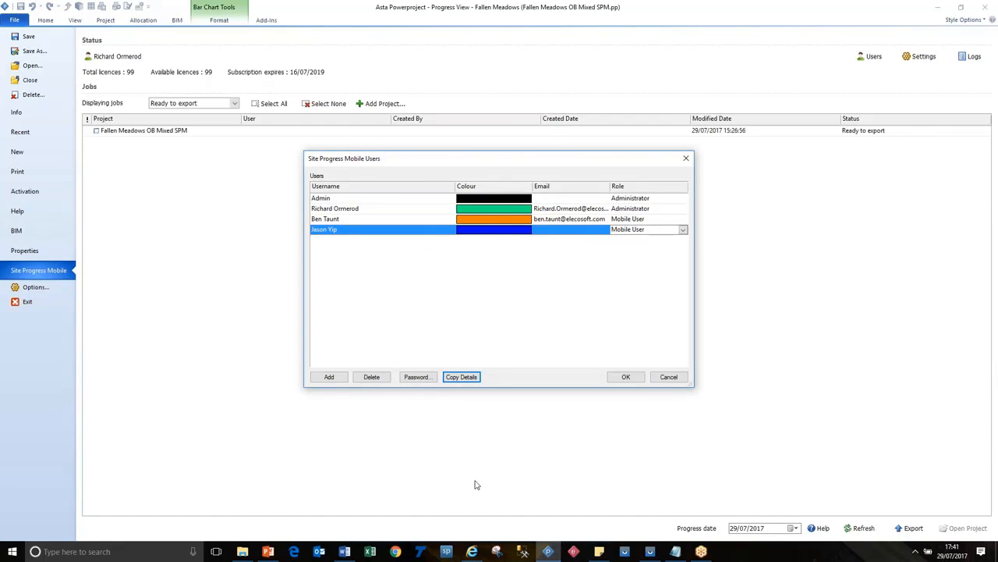
Step: Switch to Notepad, paste the copied logon details, including the account password, below the existing entry, and select the pasted block
click(675, 551)
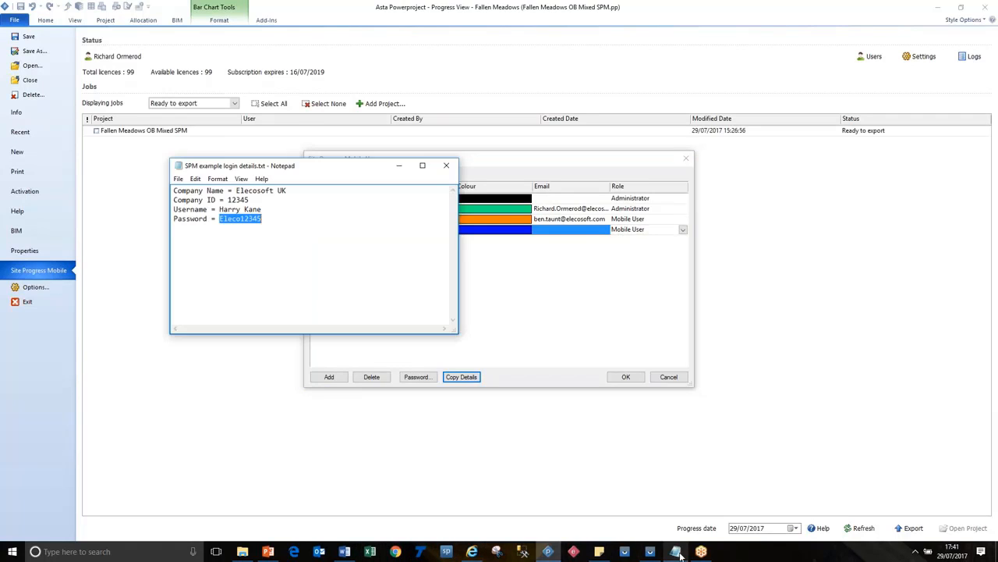
drag(295, 214, 295, 219)
click(295, 219)
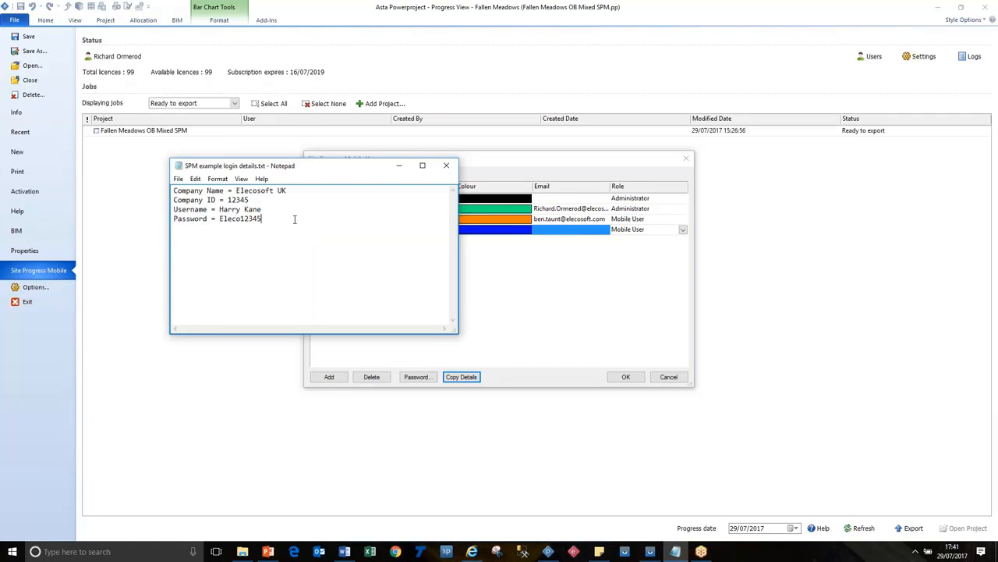
key(ctrl+v)
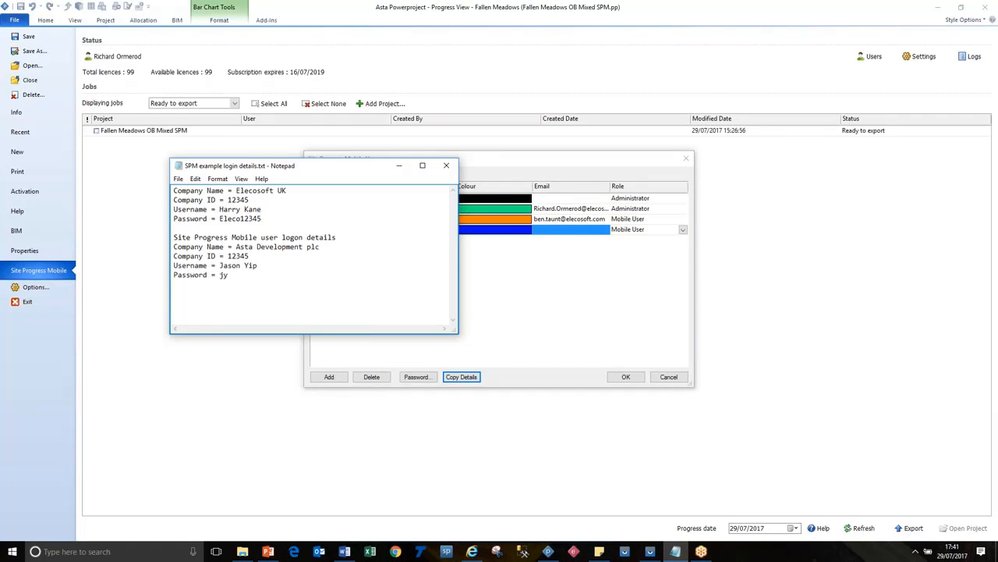
drag(238, 275, 182, 228)
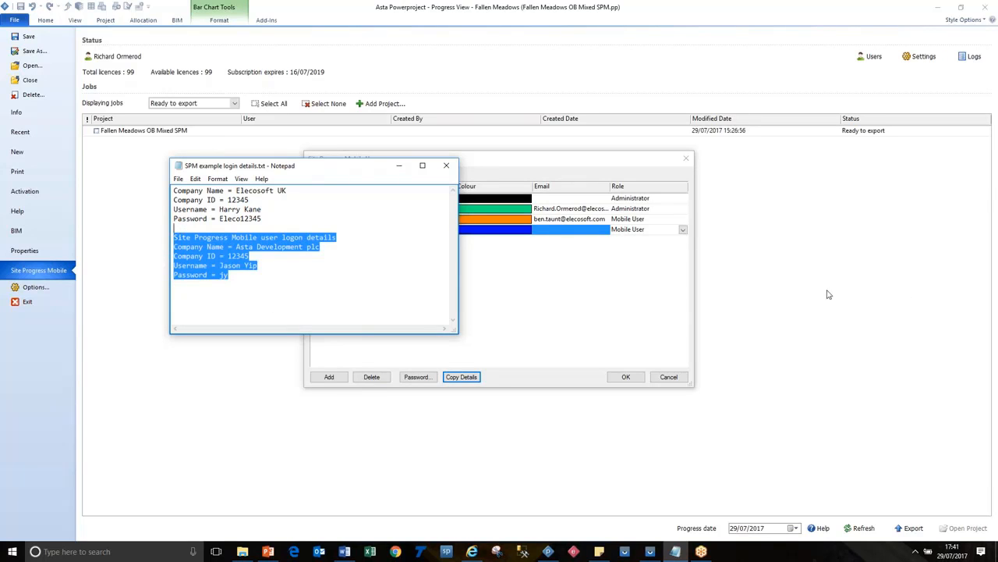
Step: Return to Asta Powerproject, change the new user's colour to a lighter blue and accept the user list
click(622, 308)
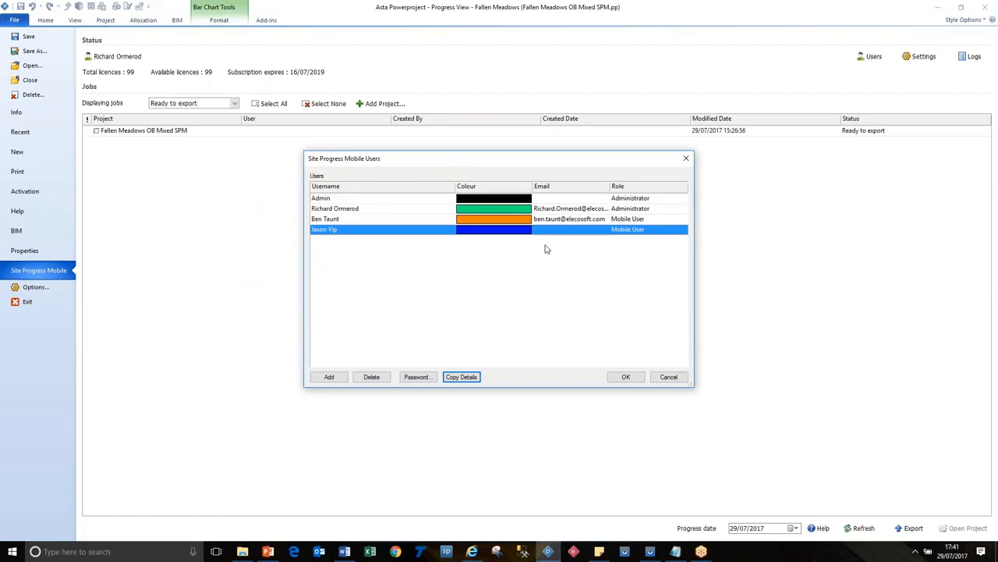
click(520, 232)
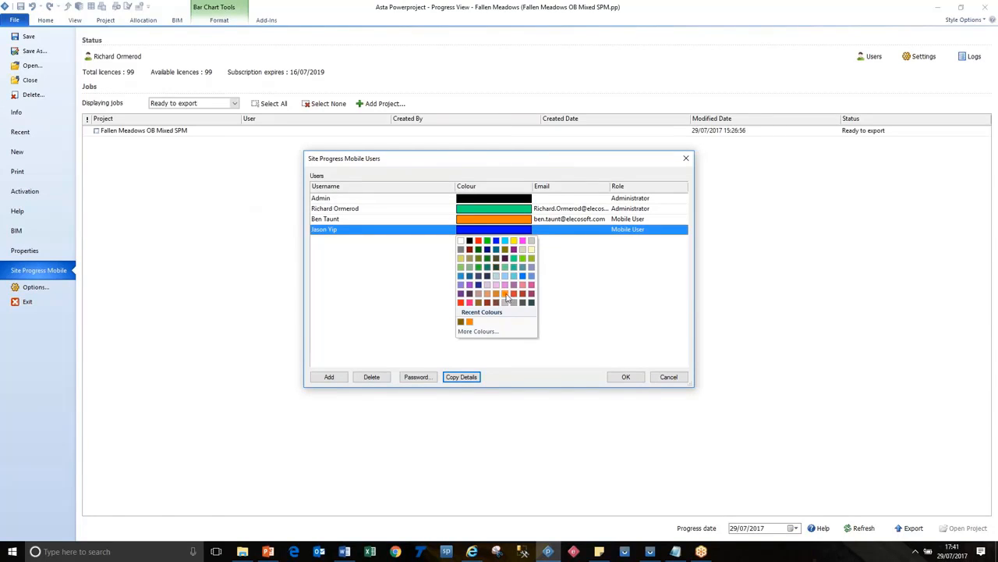
click(524, 279)
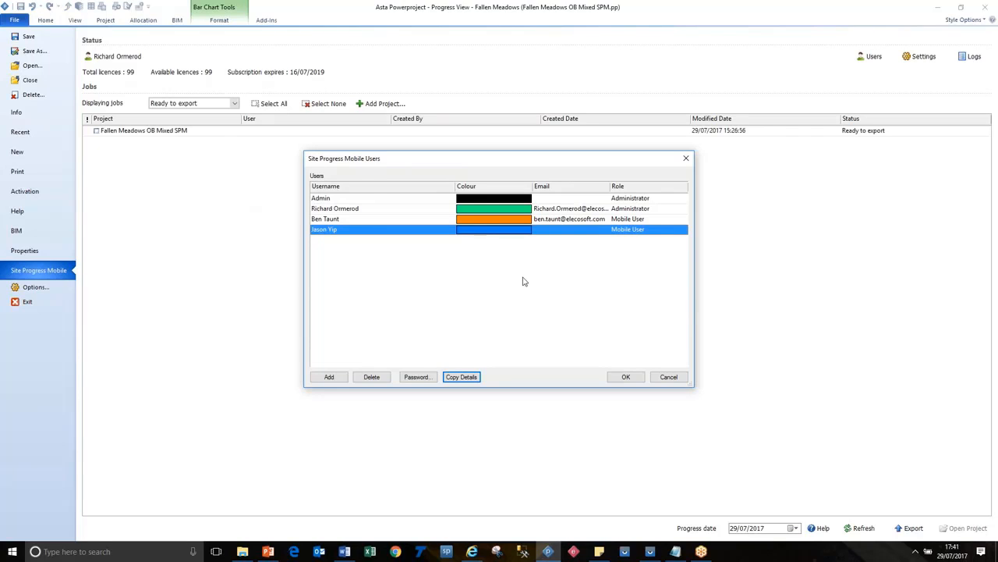
click(627, 378)
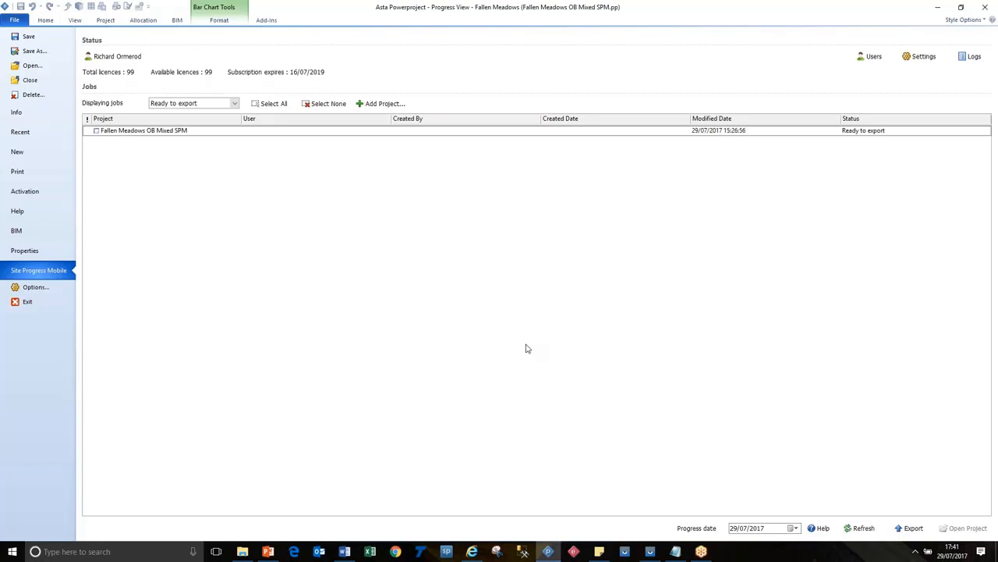
Step: Update the project's Site Progress Mobile user library so it includes the new user
click(106, 19)
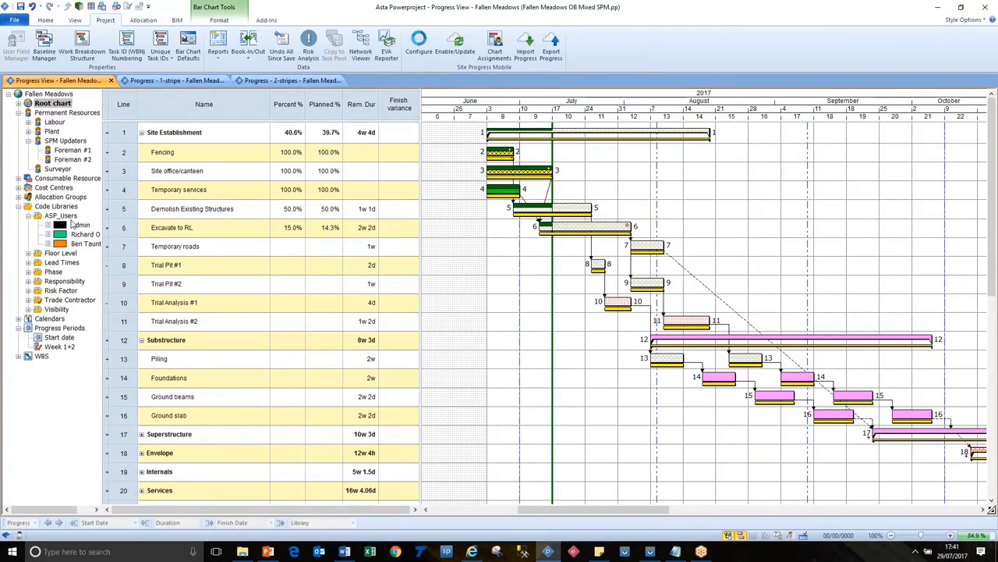
click(456, 44)
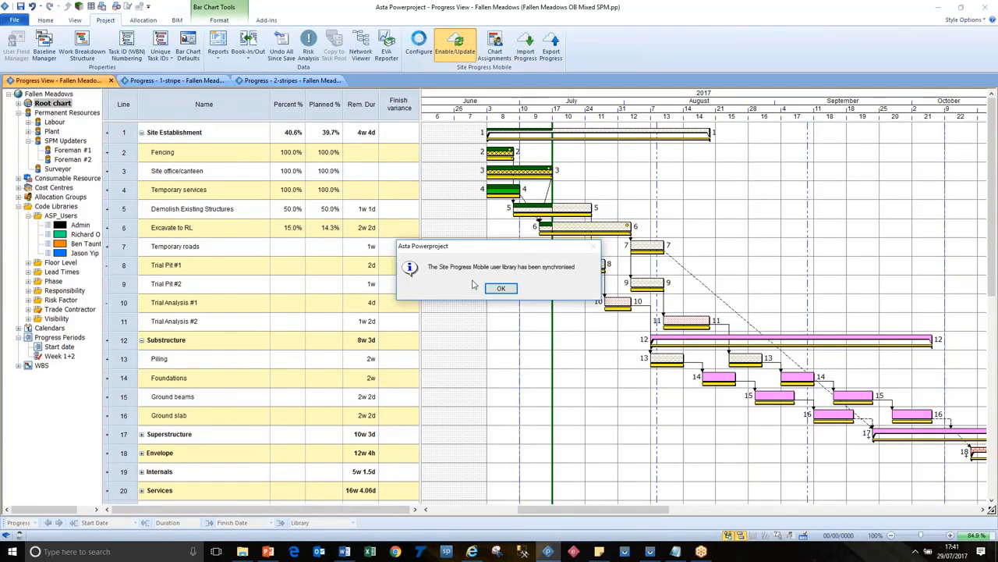
click(501, 288)
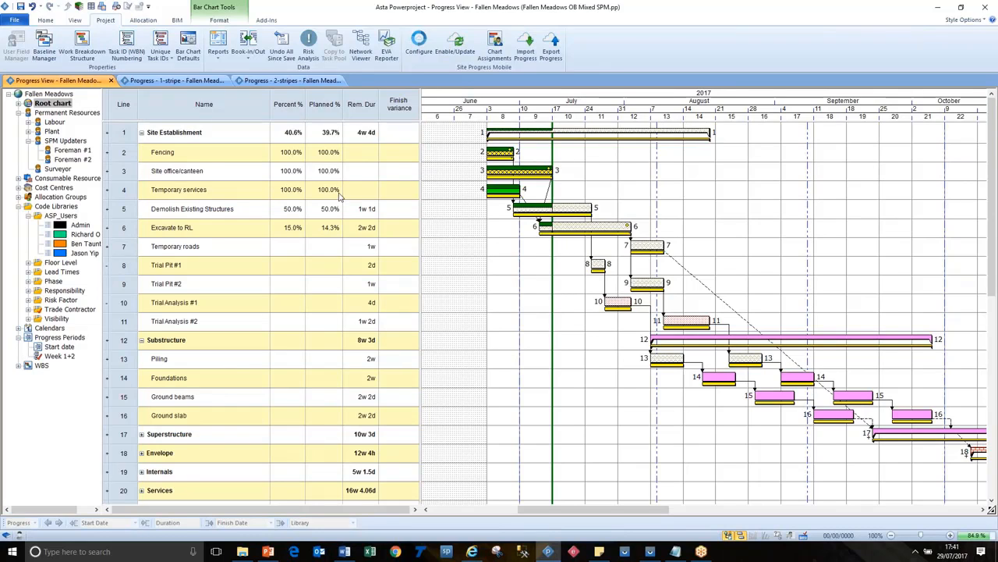
Step: Assign the green-coded administrator to the root chart and all its descendants in the Site Progress Mobile chart assignments
click(497, 52)
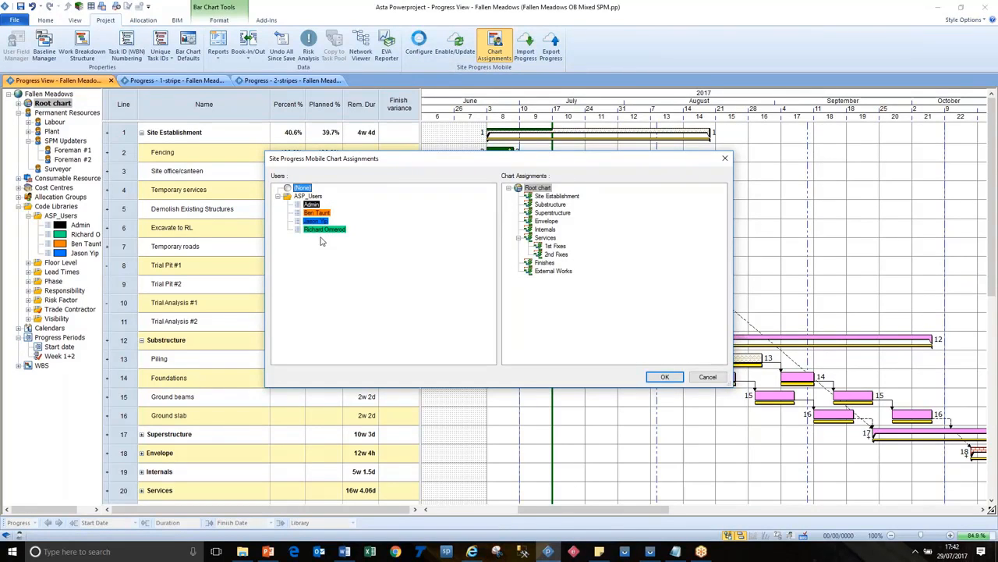
drag(322, 229, 538, 188)
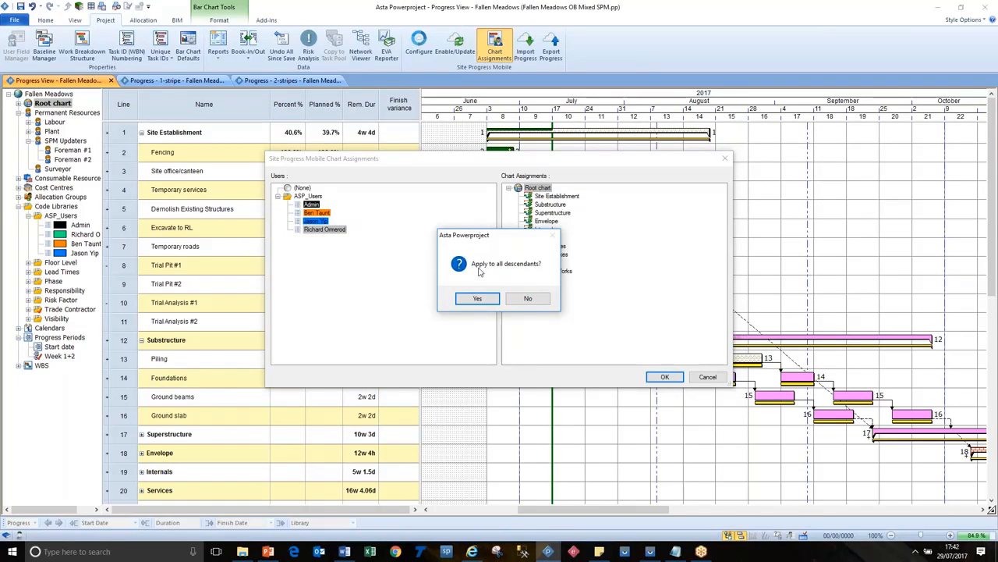
click(479, 299)
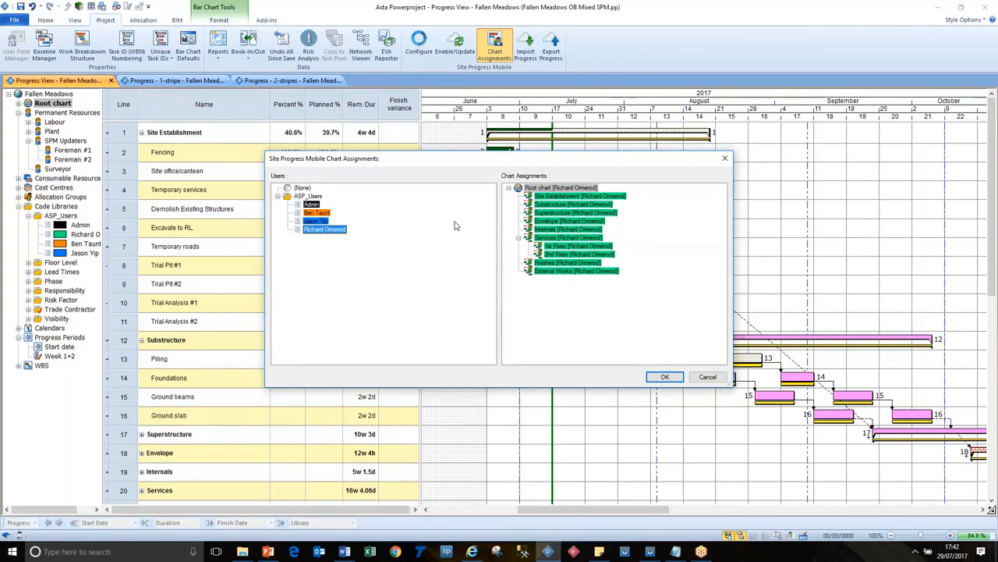
Step: Assign the orange-coded mobile user to the Services chart and all its descendants, and accept the chart assignments
shift+click(318, 213)
drag(318, 213, 557, 237)
click(484, 300)
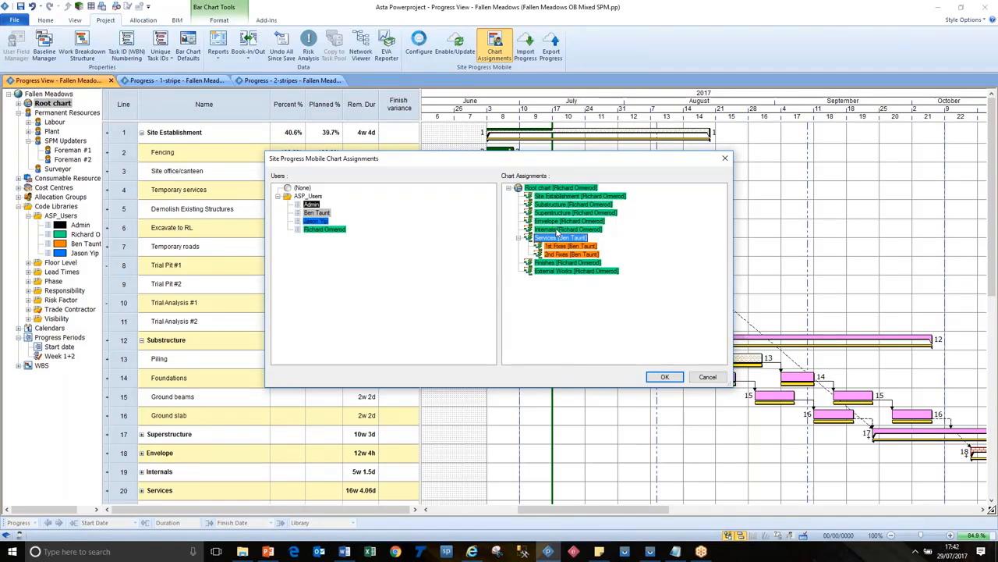
click(665, 376)
Step: Widen the table area, add a Task.ASP_Users code column after Finish variance and turn off its word wrap
drag(420, 161, 572, 161)
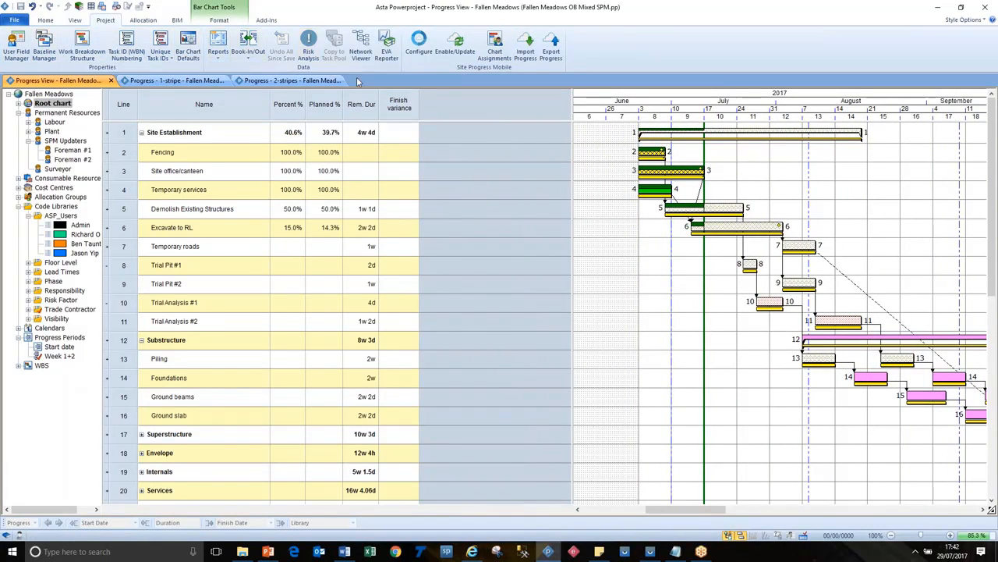
right_click(413, 116)
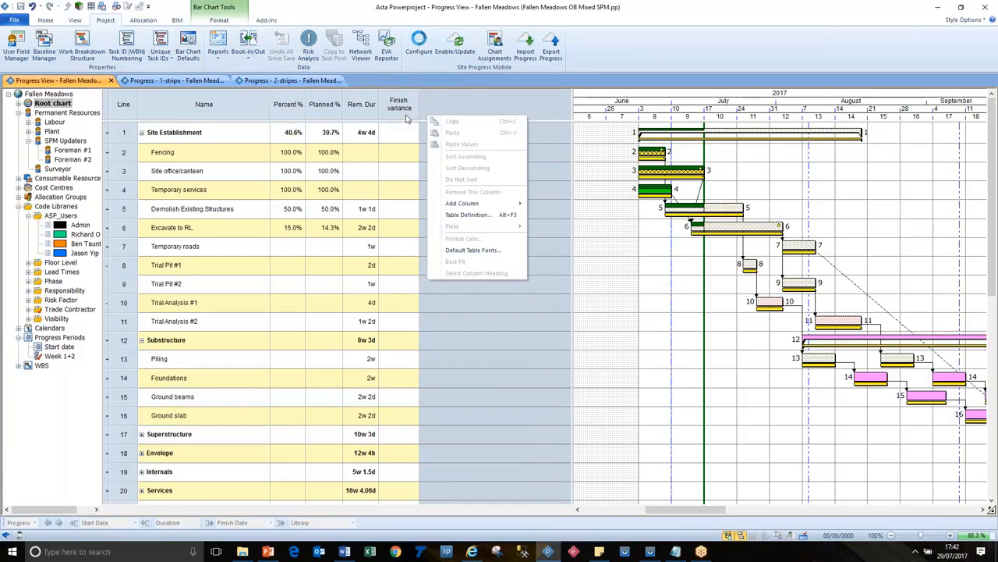
mouse_move(480, 203)
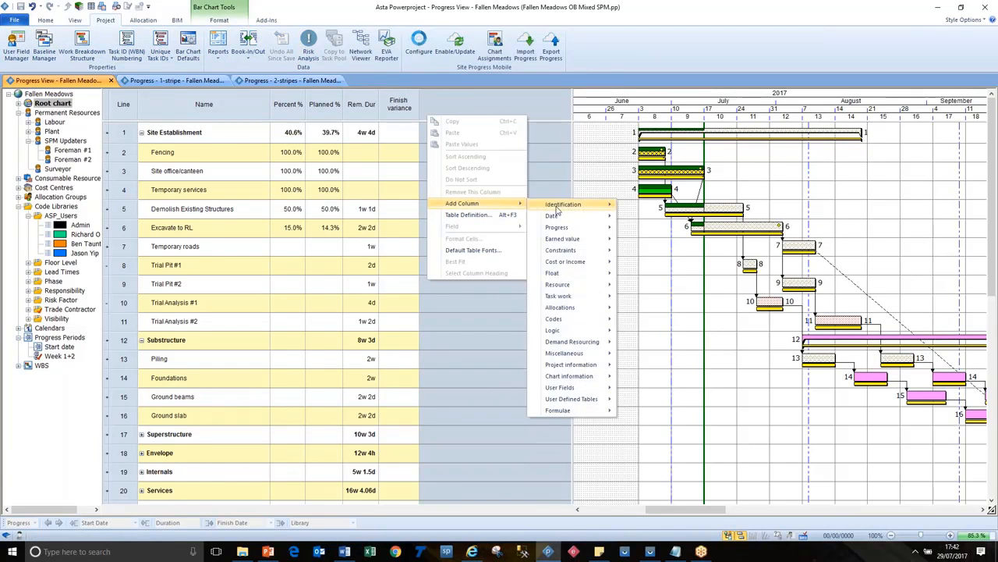
mouse_move(571, 250)
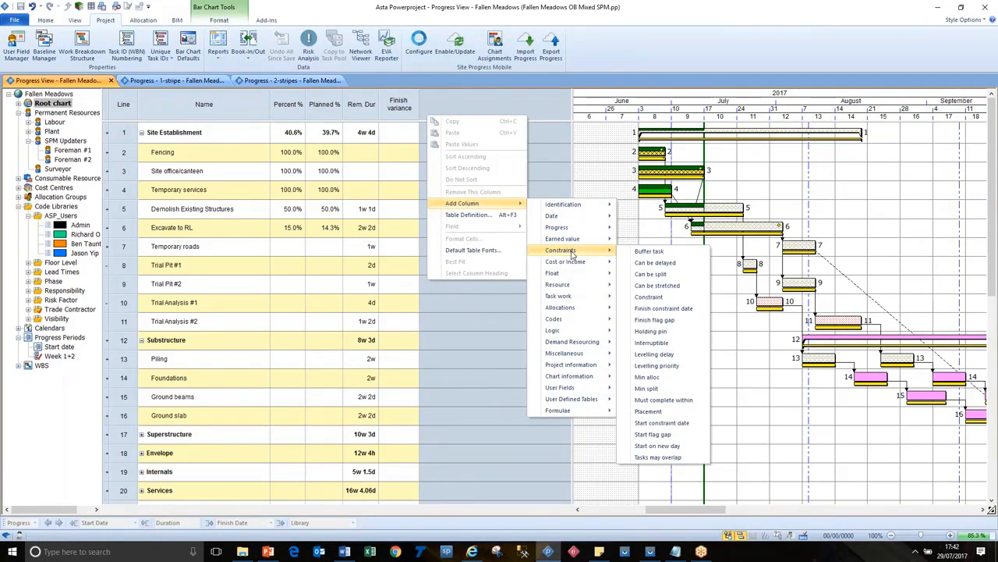
mouse_move(577, 319)
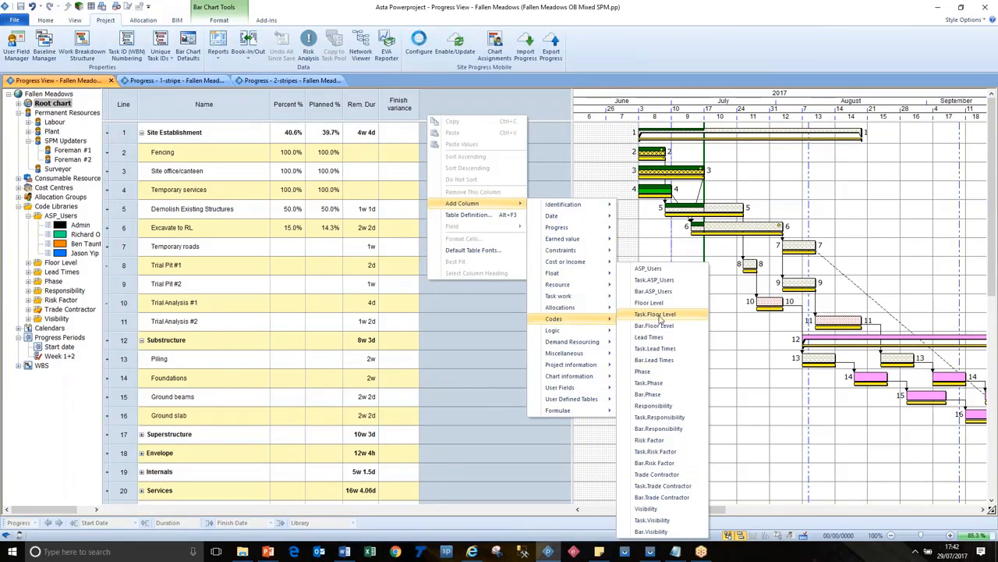
click(663, 280)
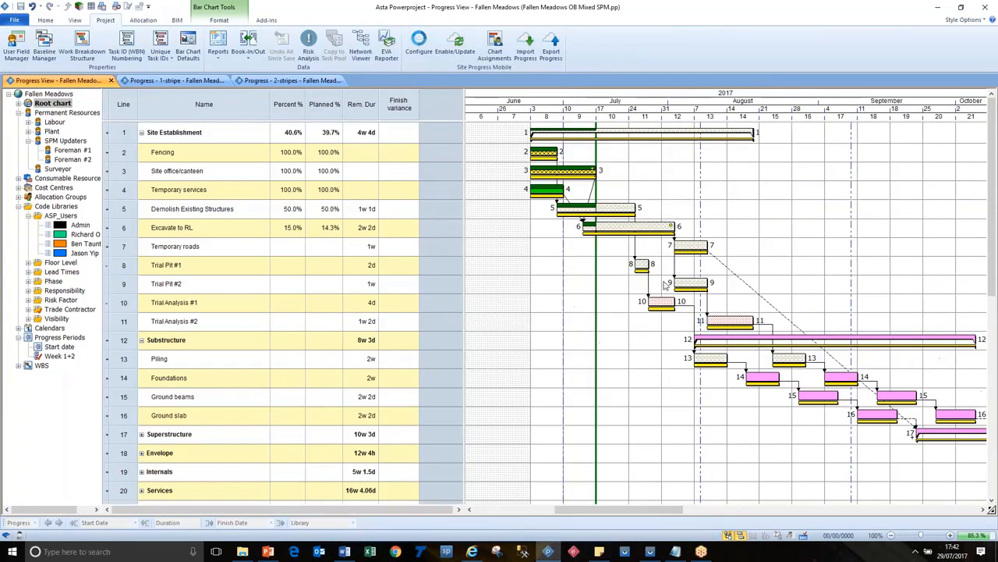
click(647, 191)
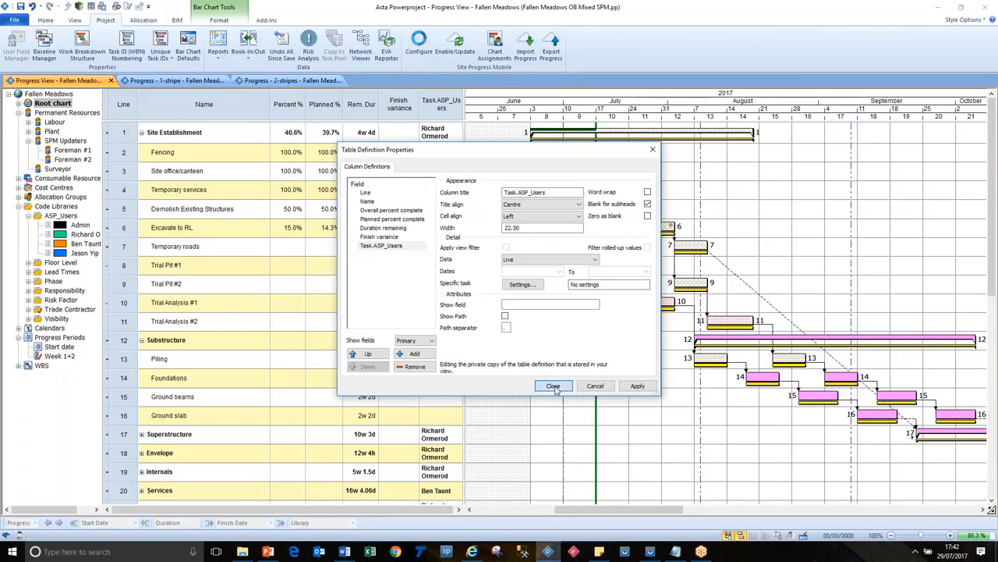
click(553, 386)
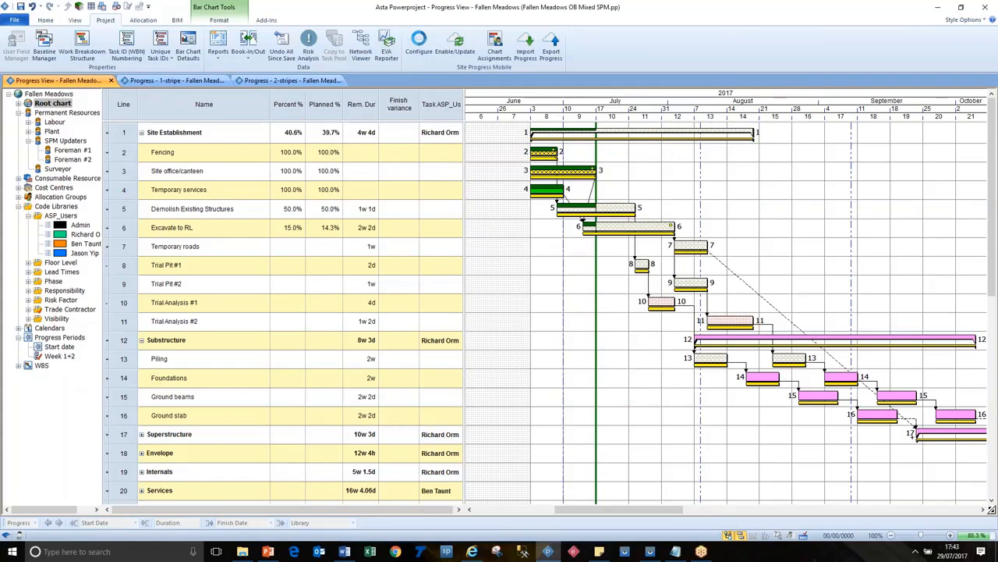
Step: Assign the orange-coded mobile user to the Temporary roads task in the Task.ASP_Users column
drag(440, 152, 457, 331)
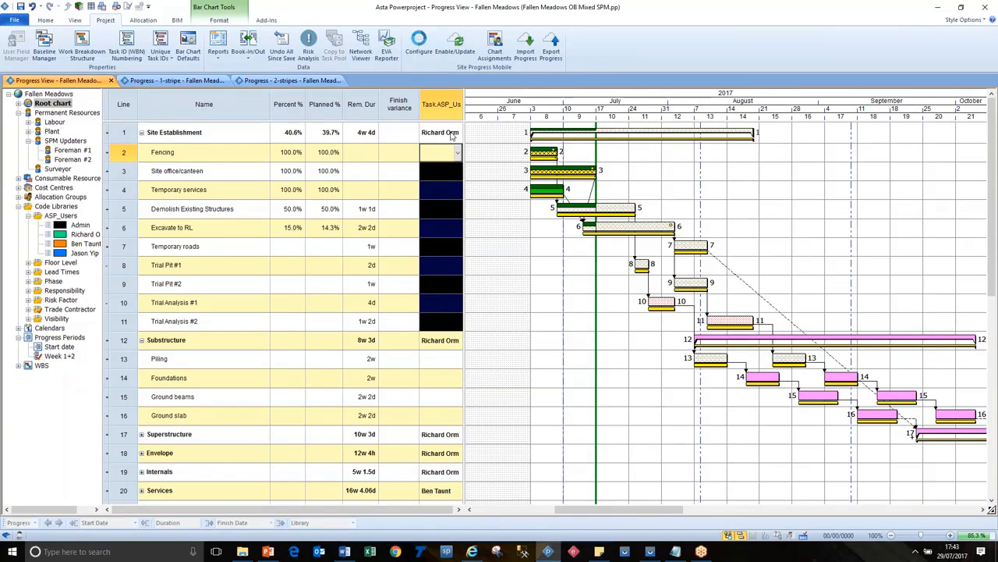
click(496, 200)
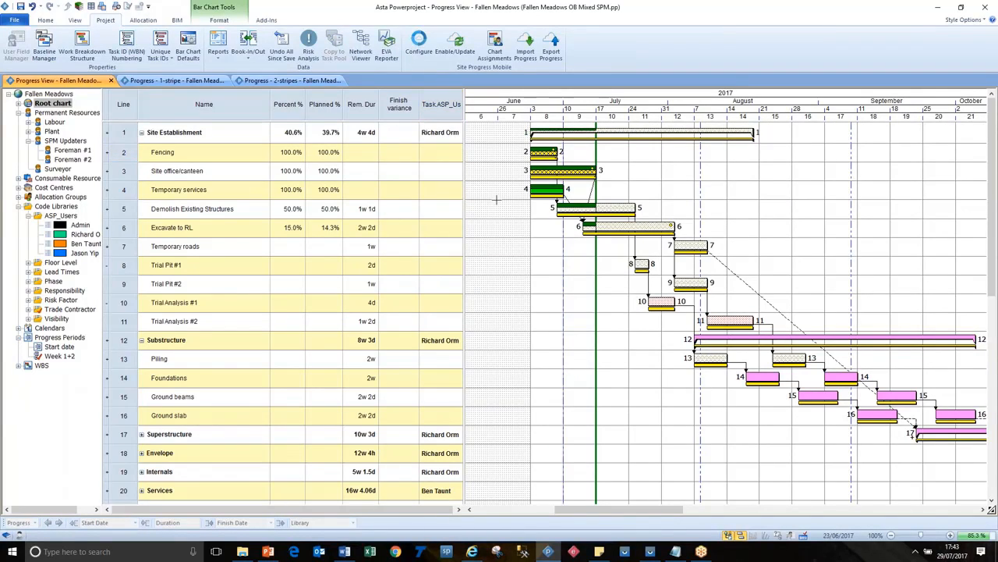
click(443, 251)
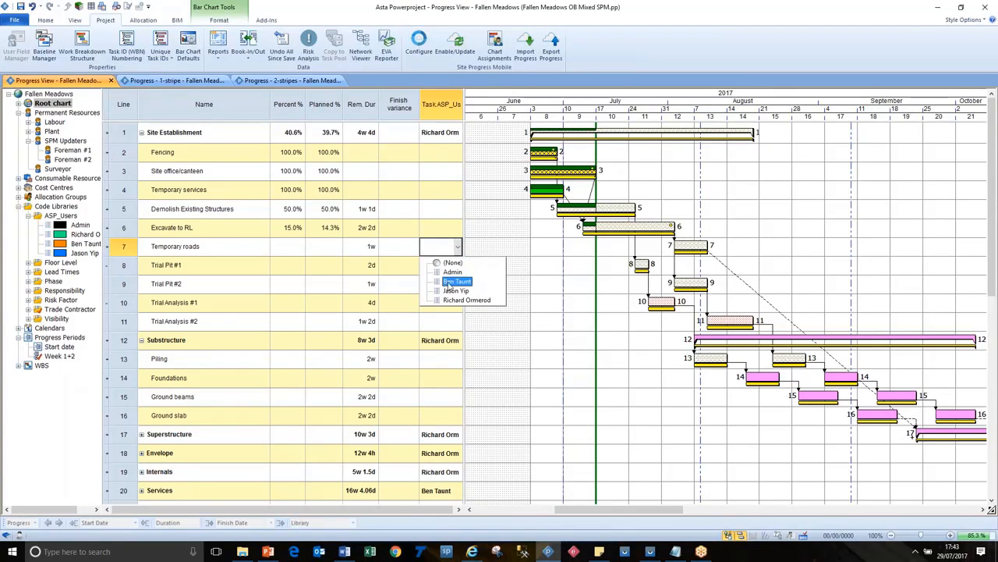
click(456, 282)
click(498, 266)
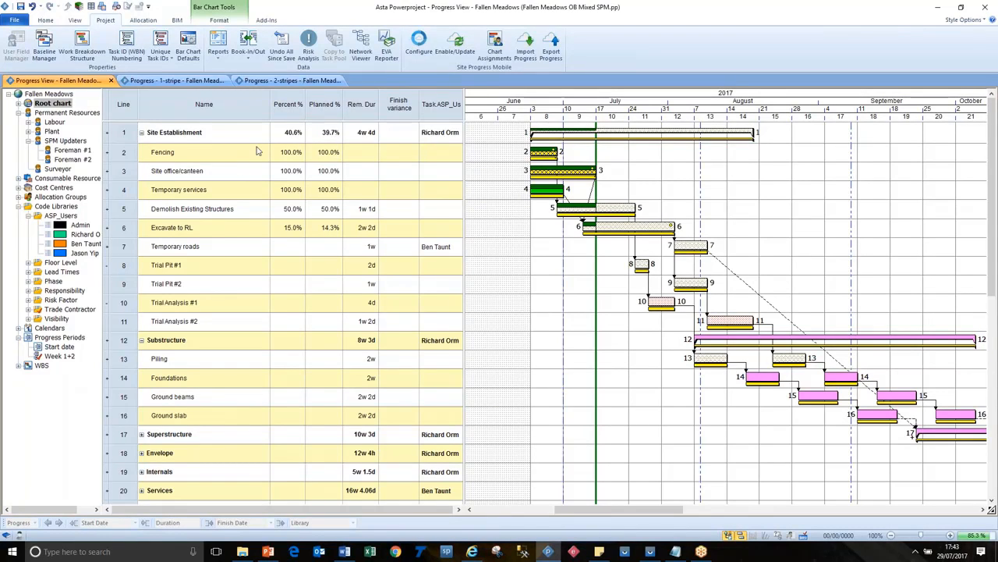
Step: Turn on Export using resource allocations rather than user codes in the Site Progress Mobile settings, clear it again and accept the settings
click(419, 50)
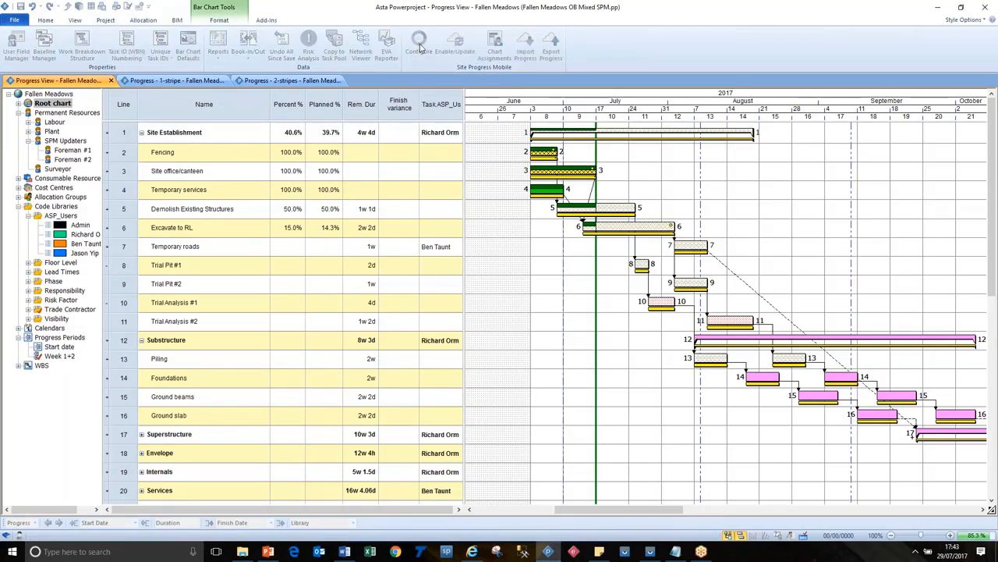
click(925, 58)
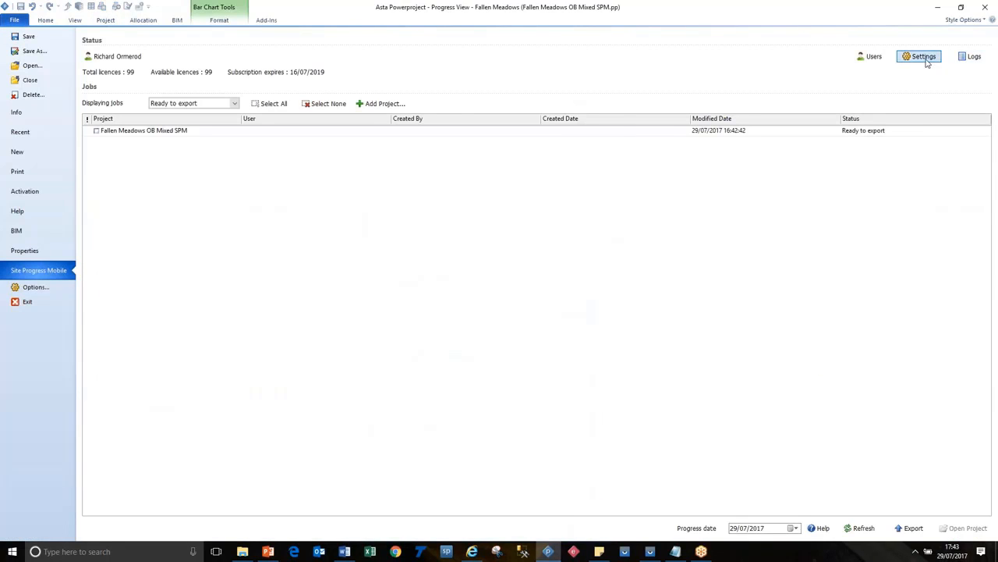
click(406, 187)
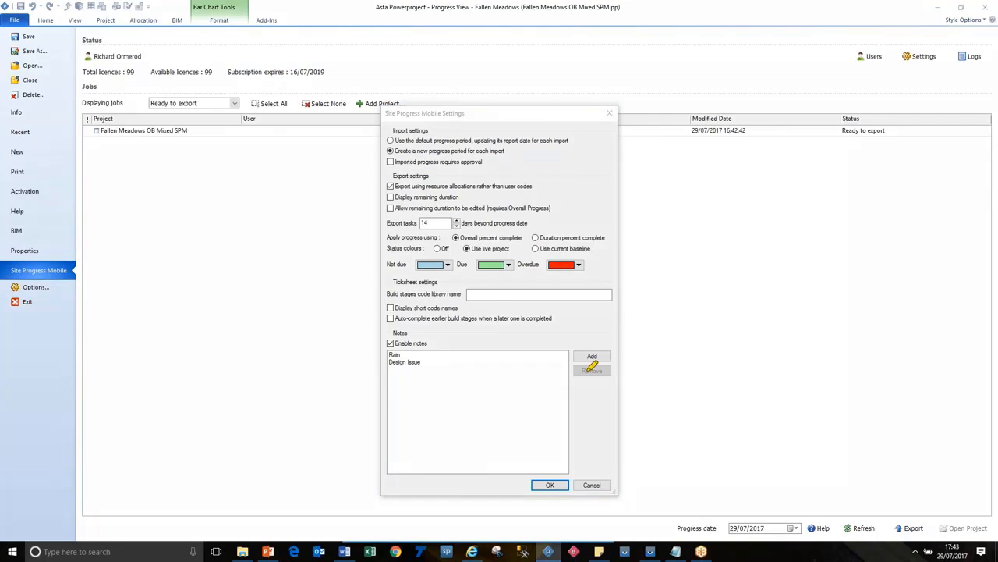
drag(396, 186, 534, 185)
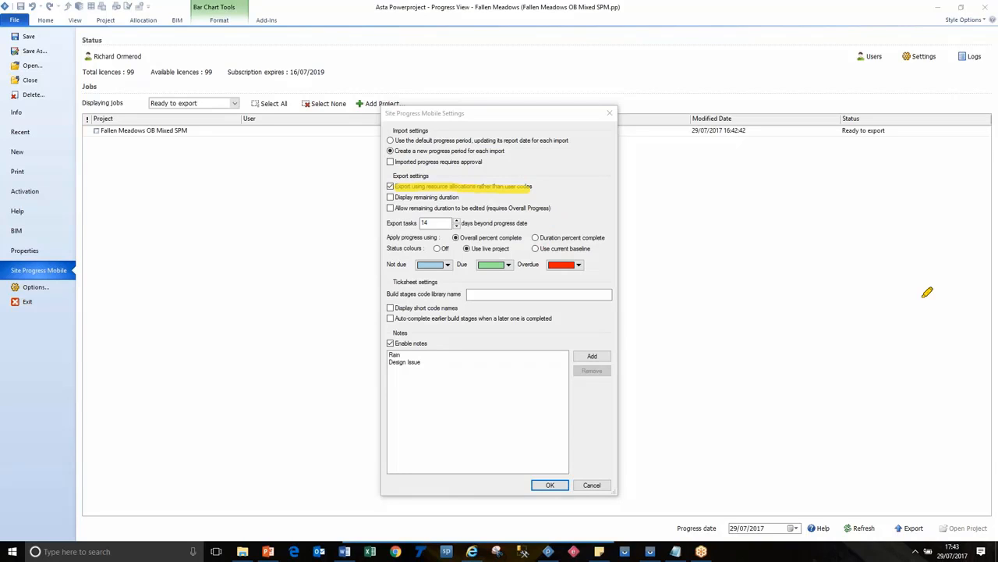
key(Escape)
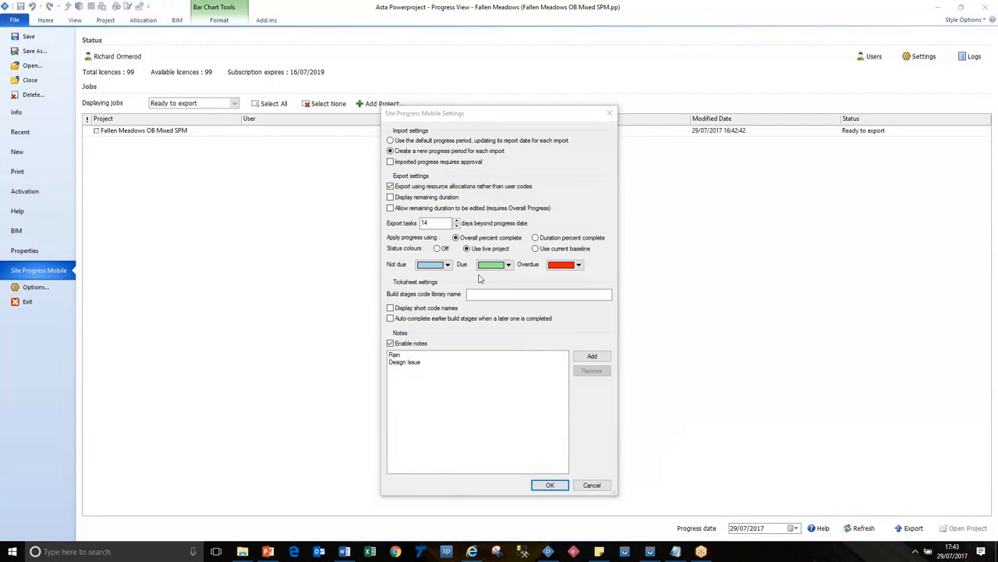
click(392, 187)
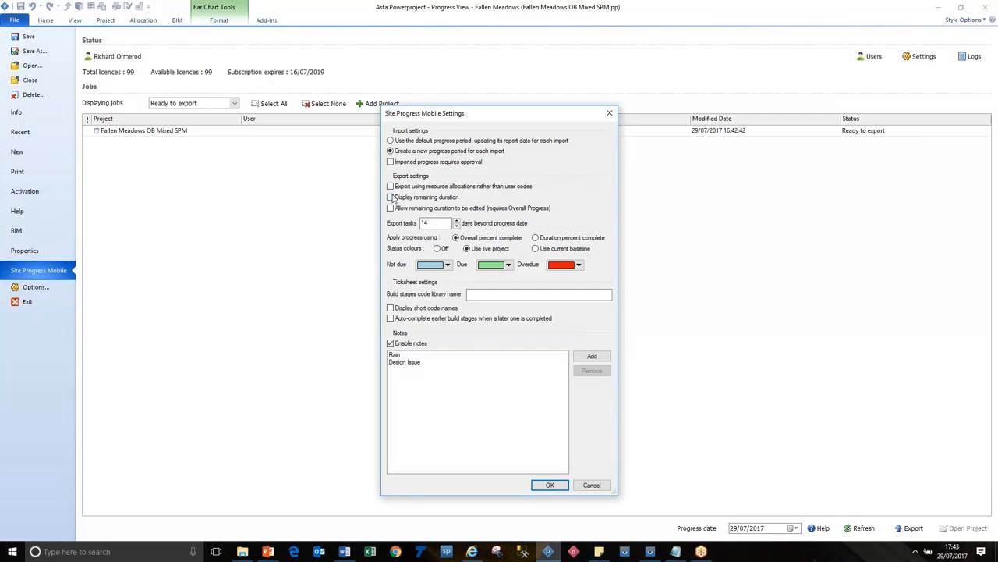
click(551, 486)
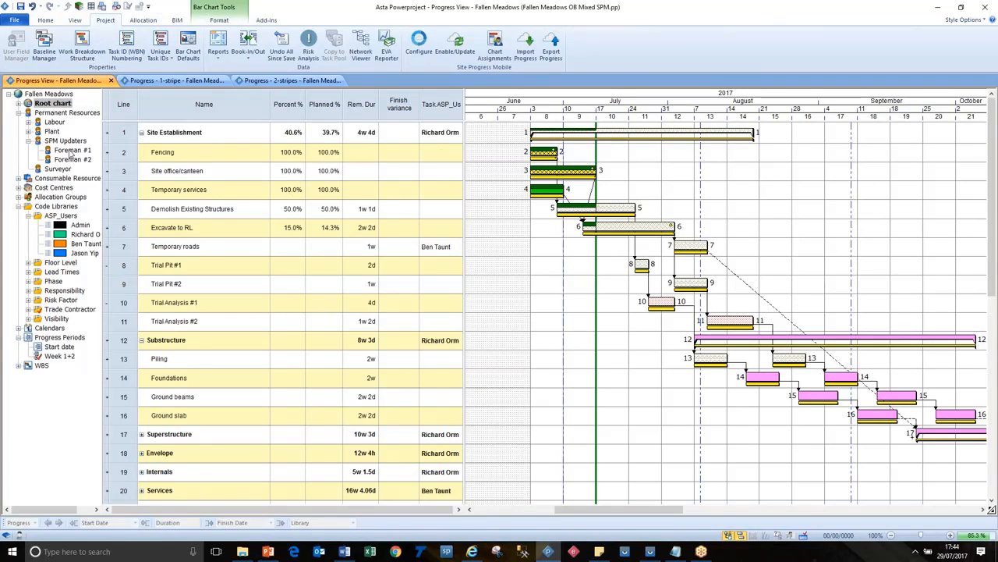
Step: Set the Site Progress user of the Foreman #1 permanent resource to the green-coded administrator
right_click(71, 150)
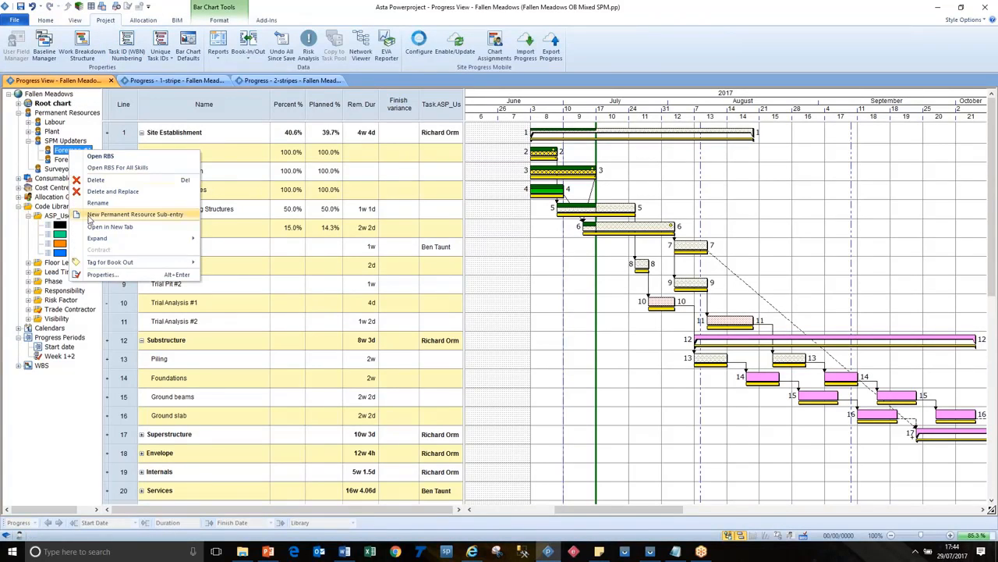
click(118, 274)
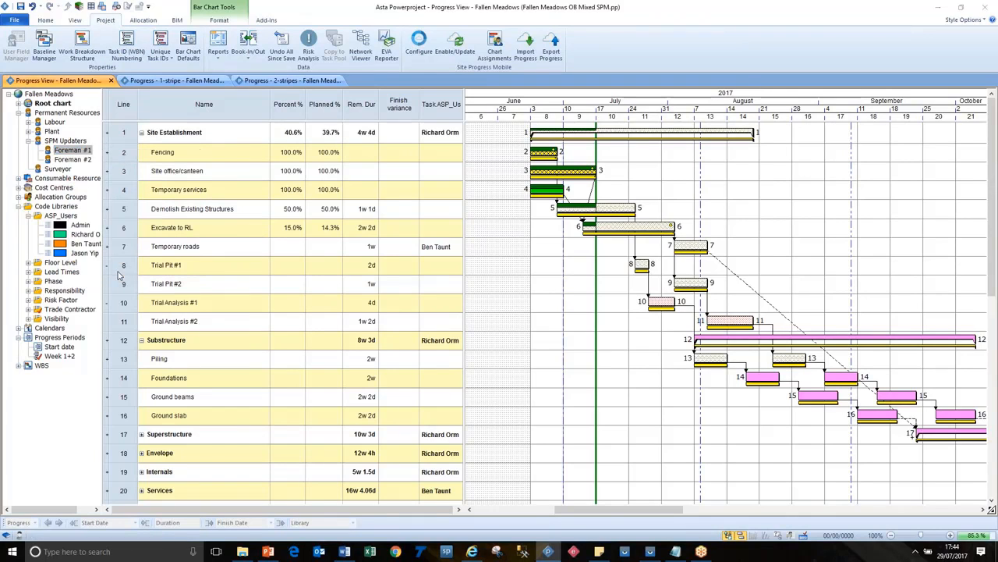
click(495, 351)
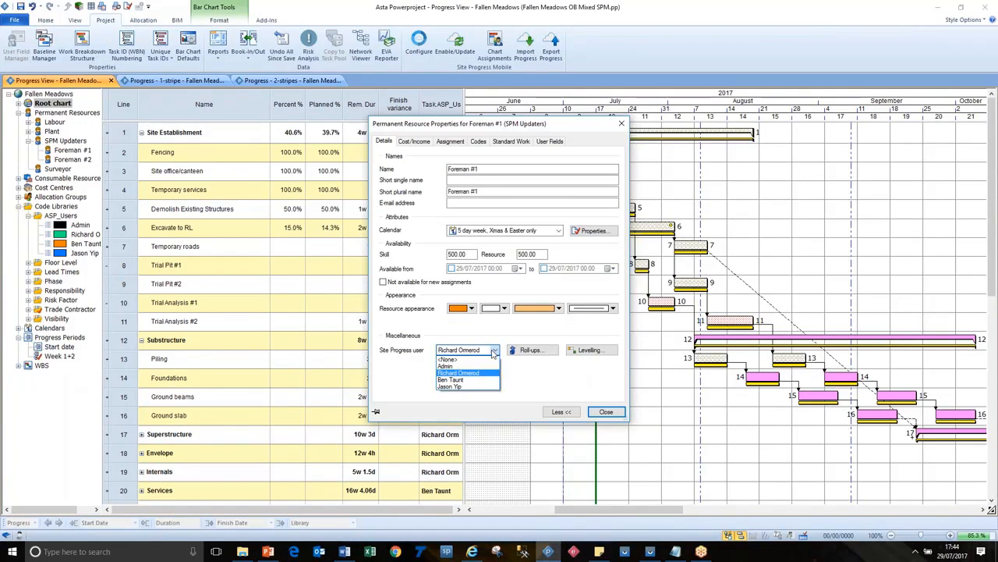
click(457, 374)
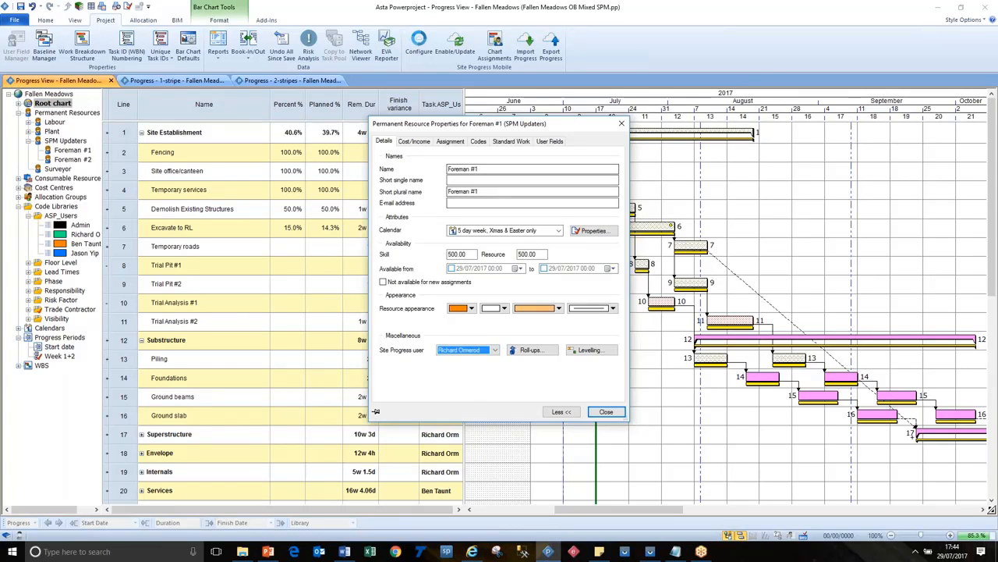
click(606, 412)
Step: Set the Site Progress user of the Foreman #2 permanent resource to the orange-coded mobile user
right_click(81, 167)
right_click(73, 160)
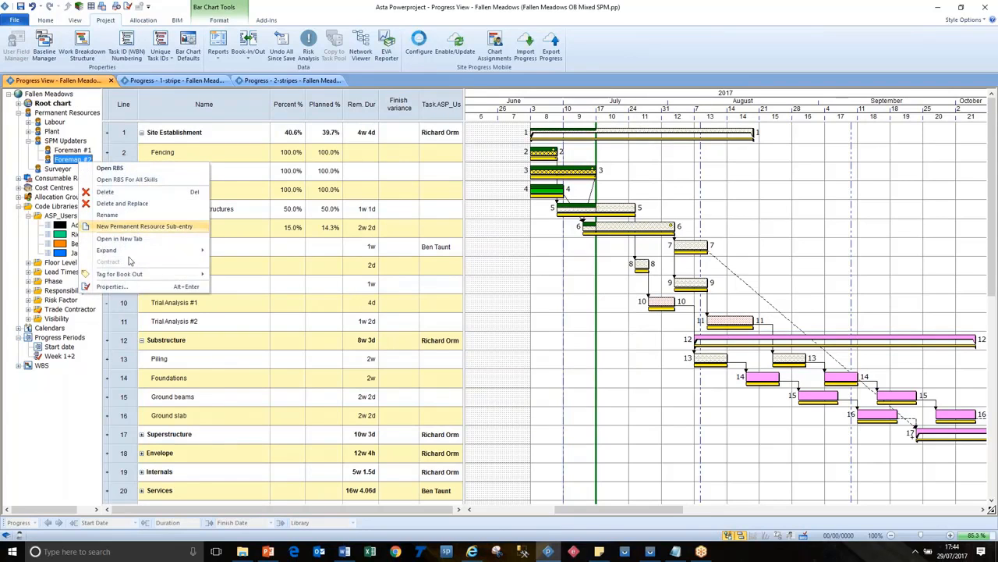
click(114, 289)
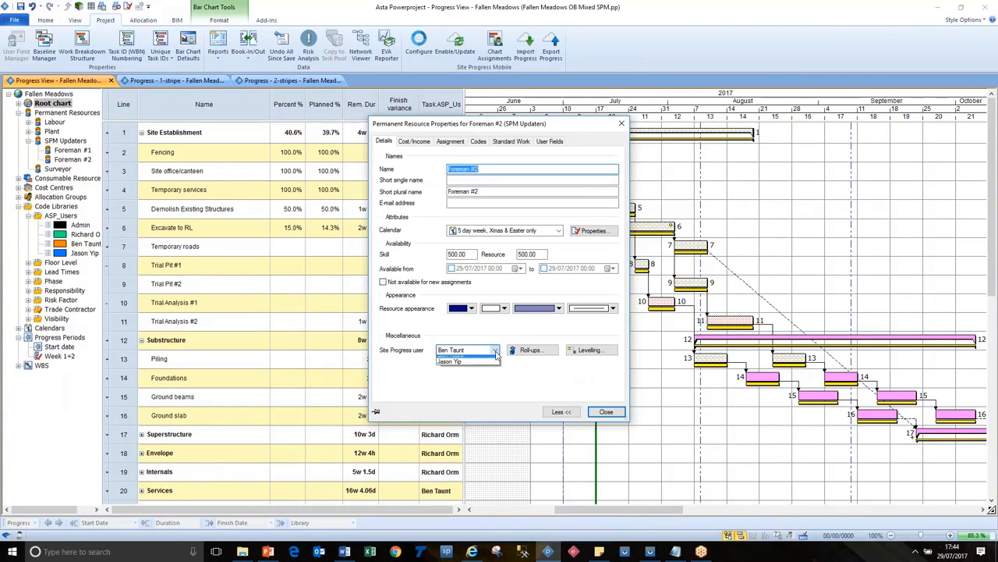
click(494, 350)
click(491, 382)
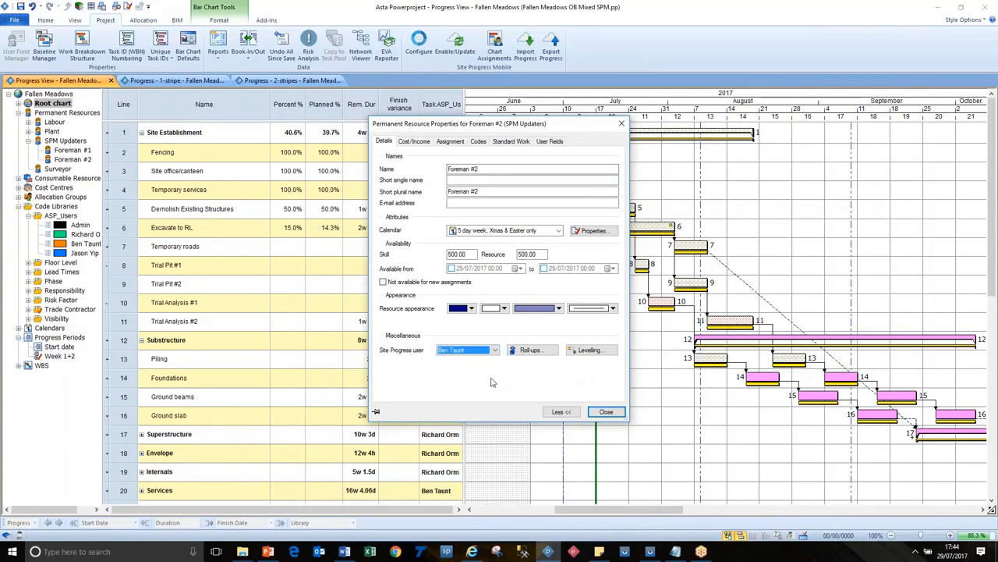
click(606, 412)
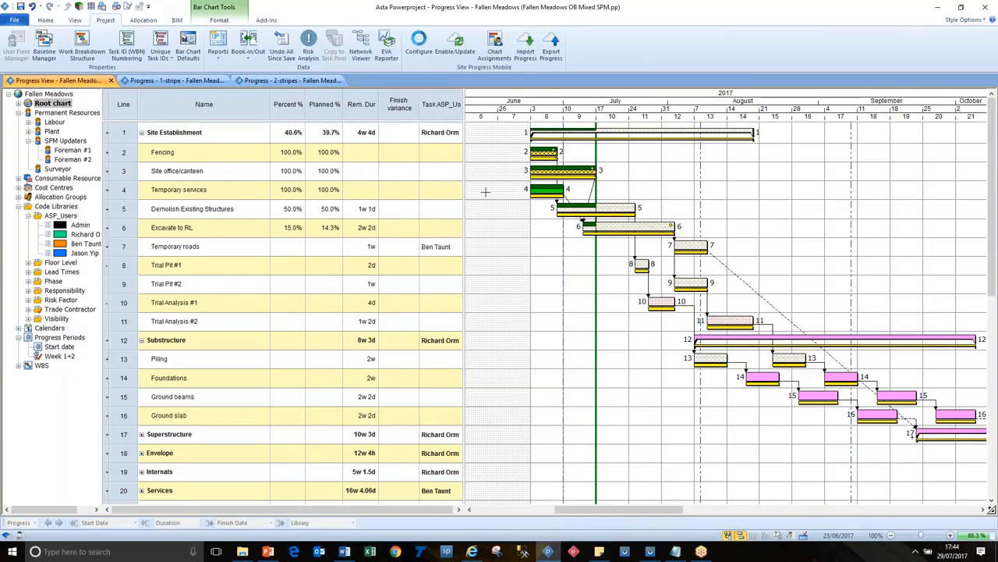
Step: Widen the table area and add a Resources column before the Task.ASP_Users column
drag(465, 182, 556, 187)
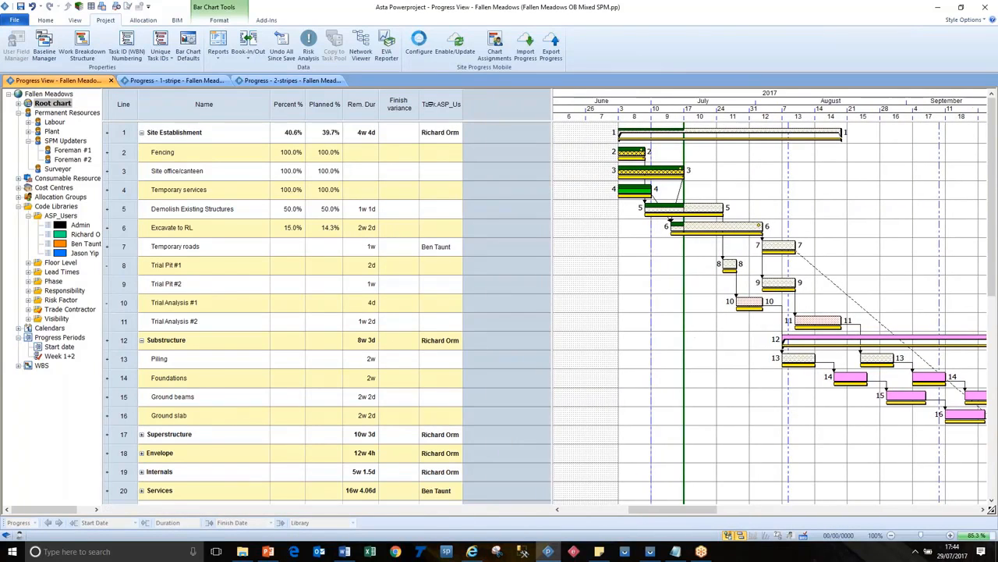
right_click(450, 108)
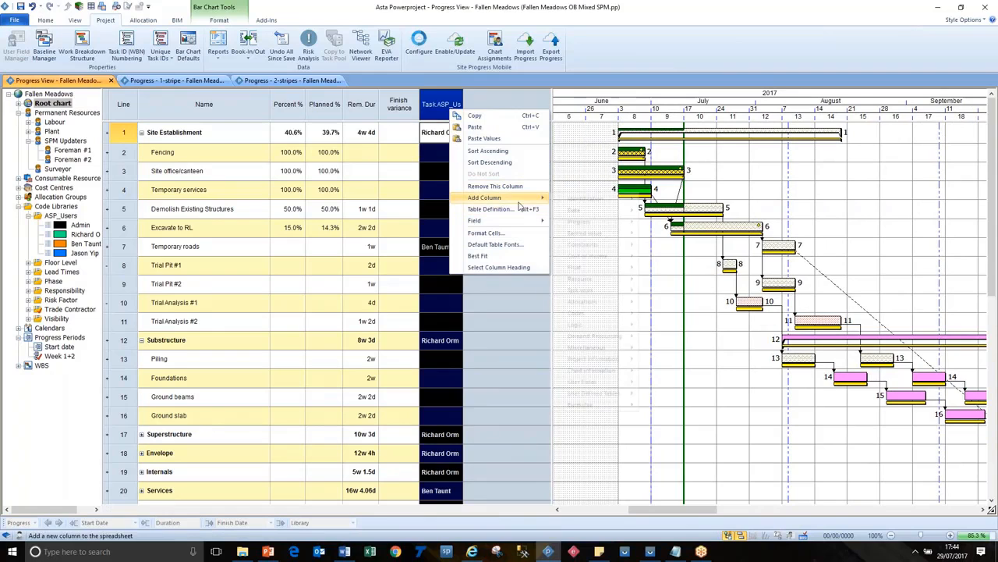
mouse_move(519, 200)
mouse_move(598, 292)
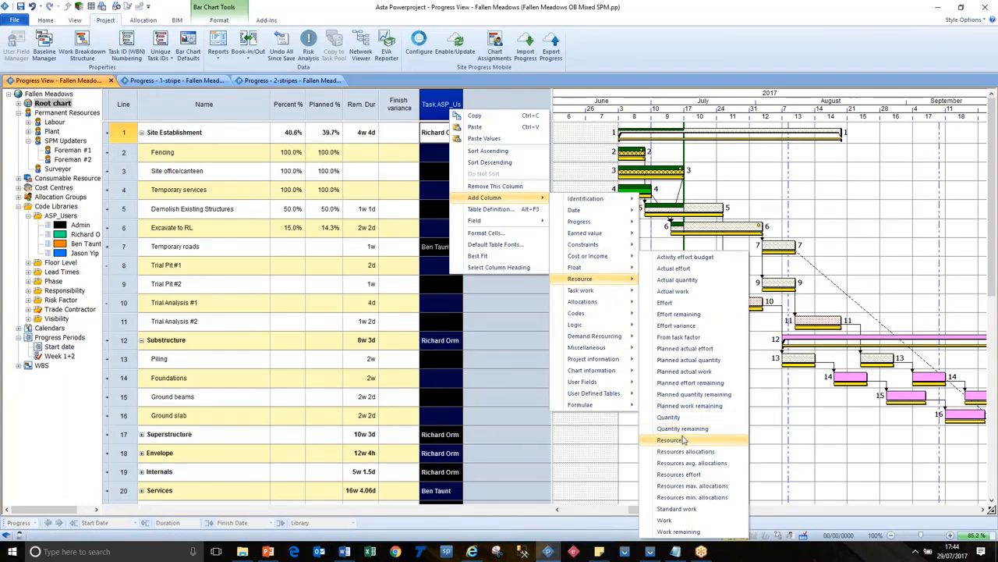
click(683, 439)
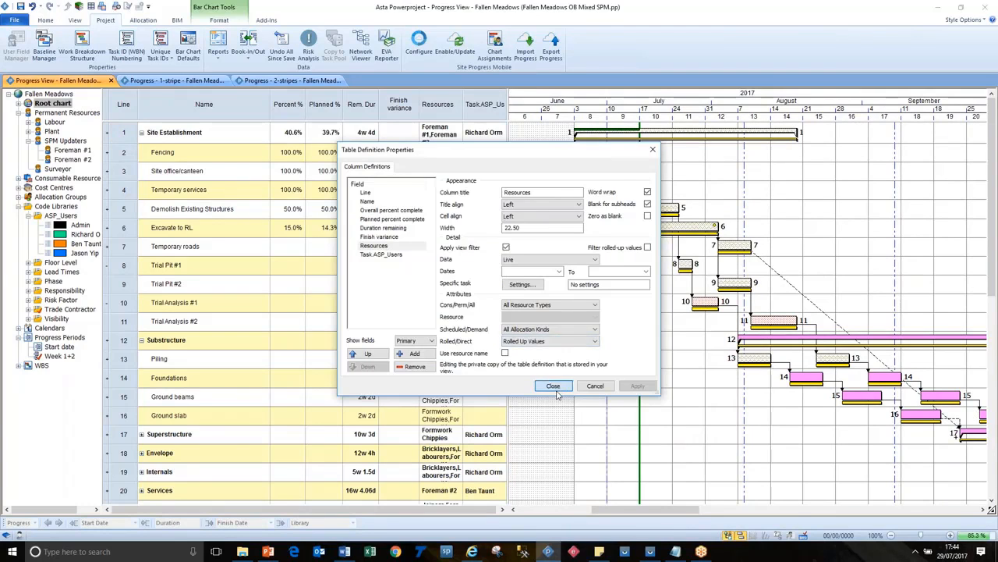
click(551, 384)
mouse_move(511, 249)
mouse_down()
mouse_move(546, 246)
mouse_move(522, 246)
mouse_up()
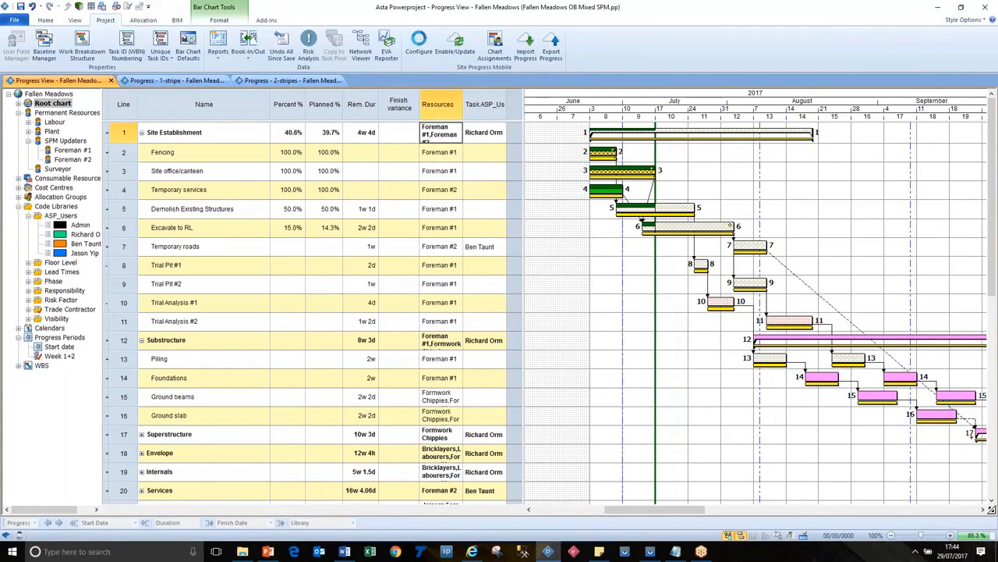
Step: Turn off word wrap for the Resources column and fit the table area to its columns
right_click(441, 109)
click(481, 235)
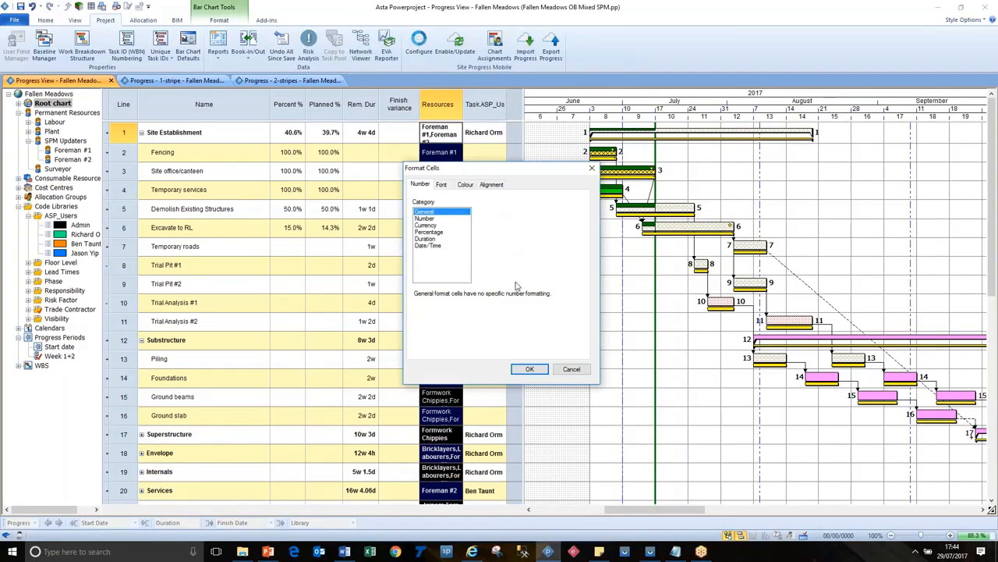
click(492, 184)
click(454, 281)
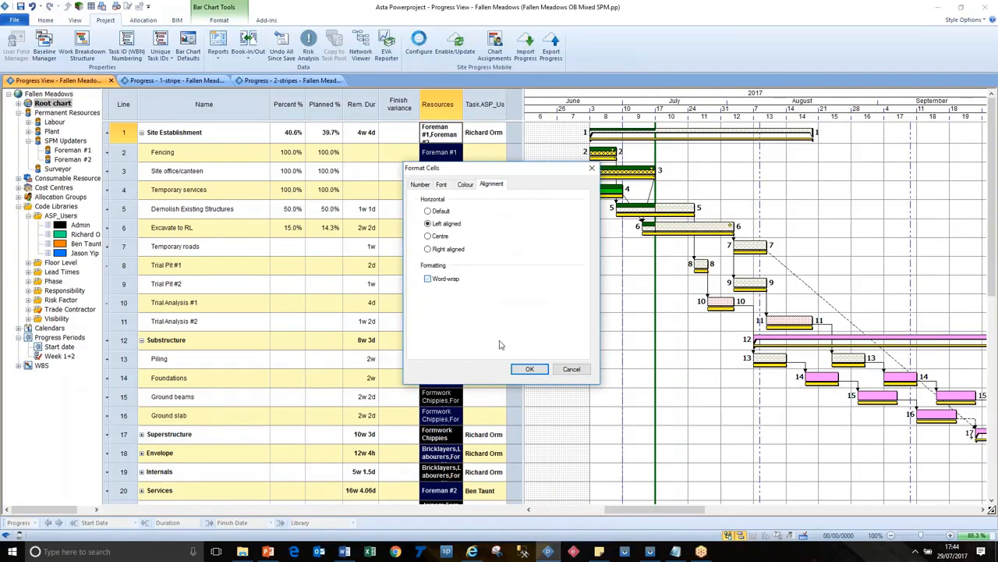
click(528, 368)
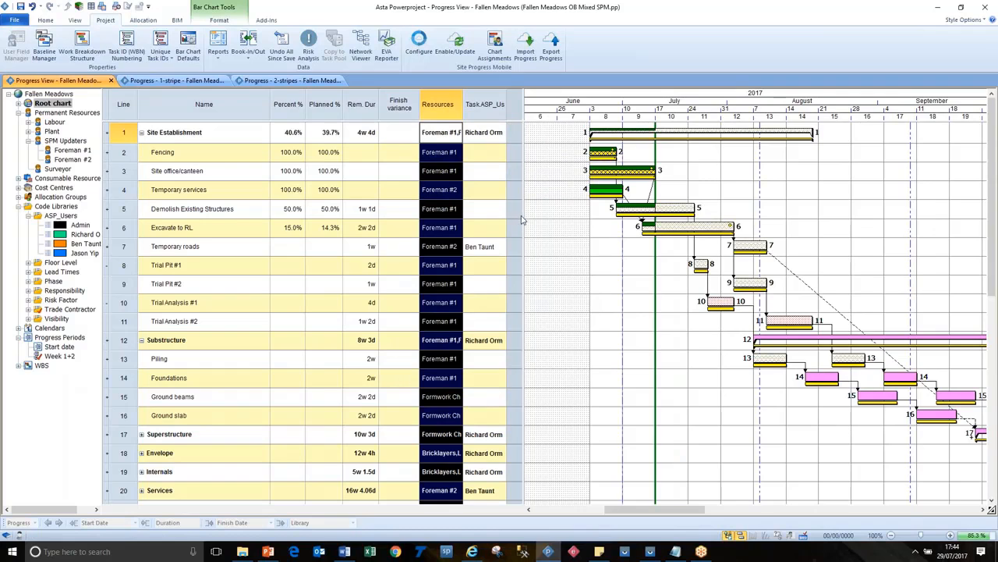
drag(522, 221, 507, 217)
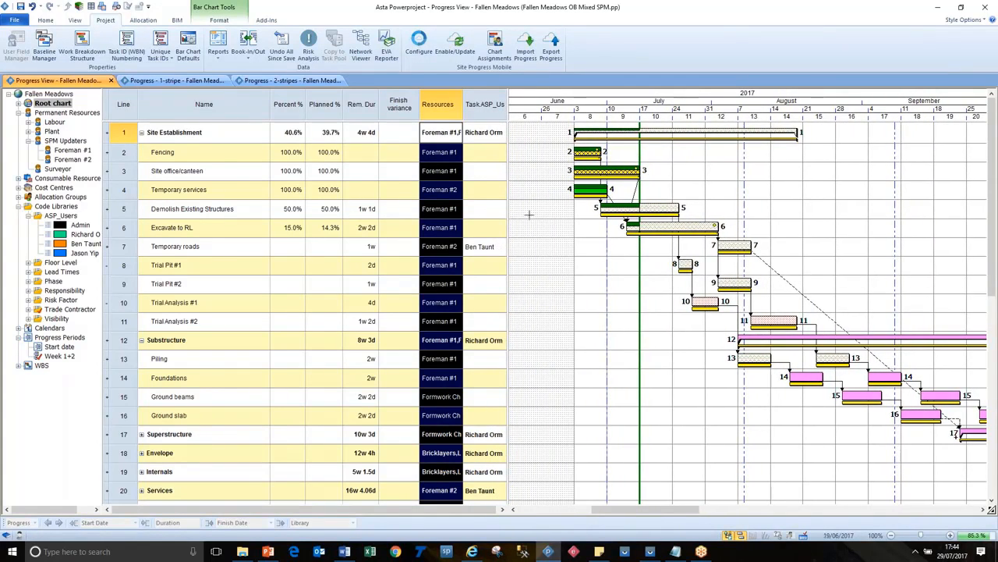
click(535, 214)
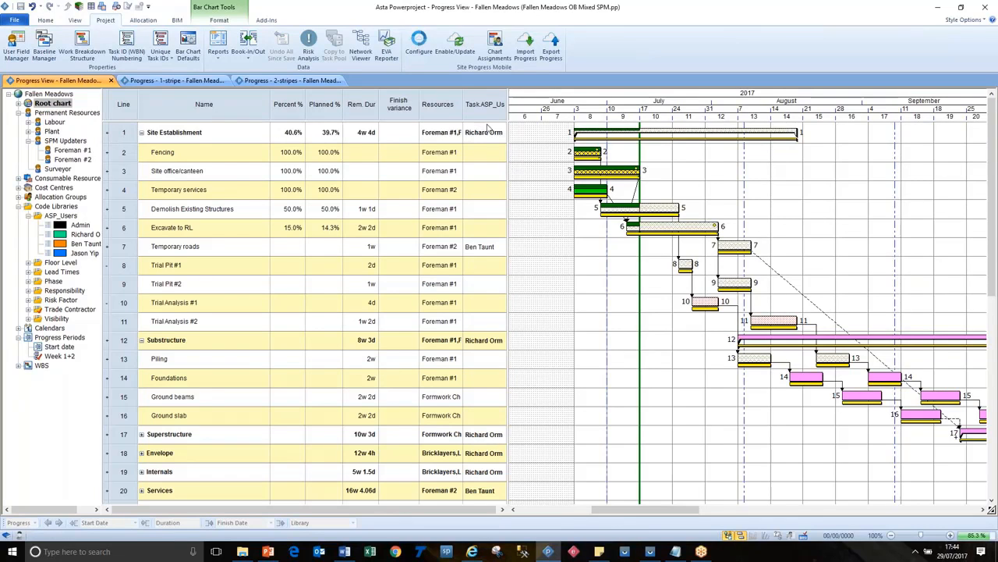
Step: Widen the table area and add a Notes column with word wrap on between Resources and Task.ASP_Users
drag(508, 146, 577, 147)
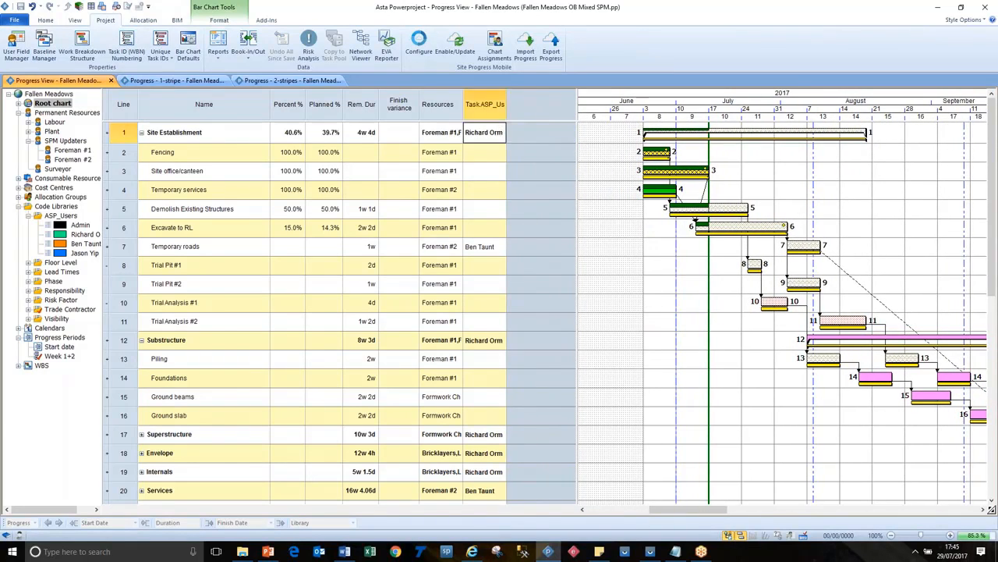
right_click(485, 111)
mouse_move(524, 198)
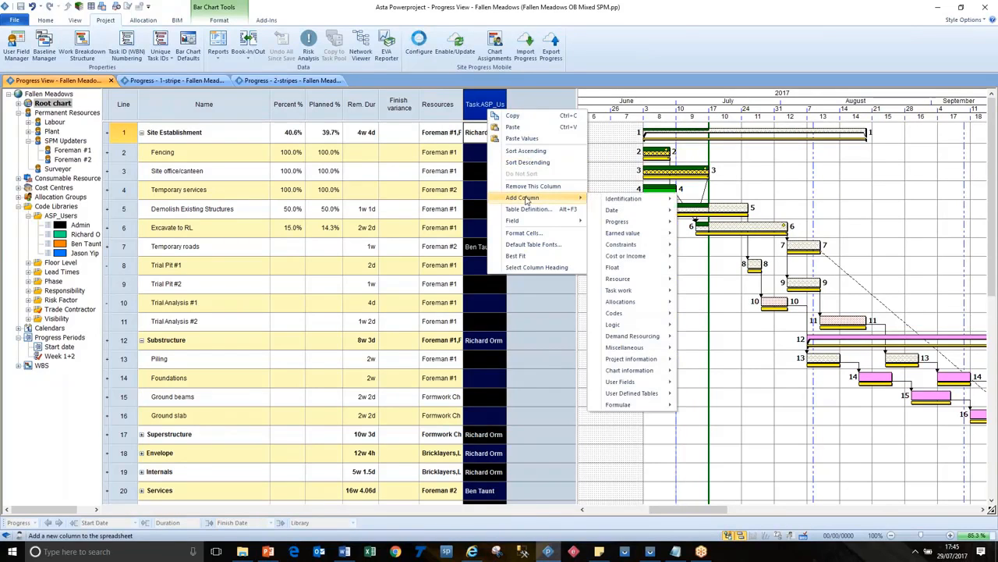
mouse_move(634, 200)
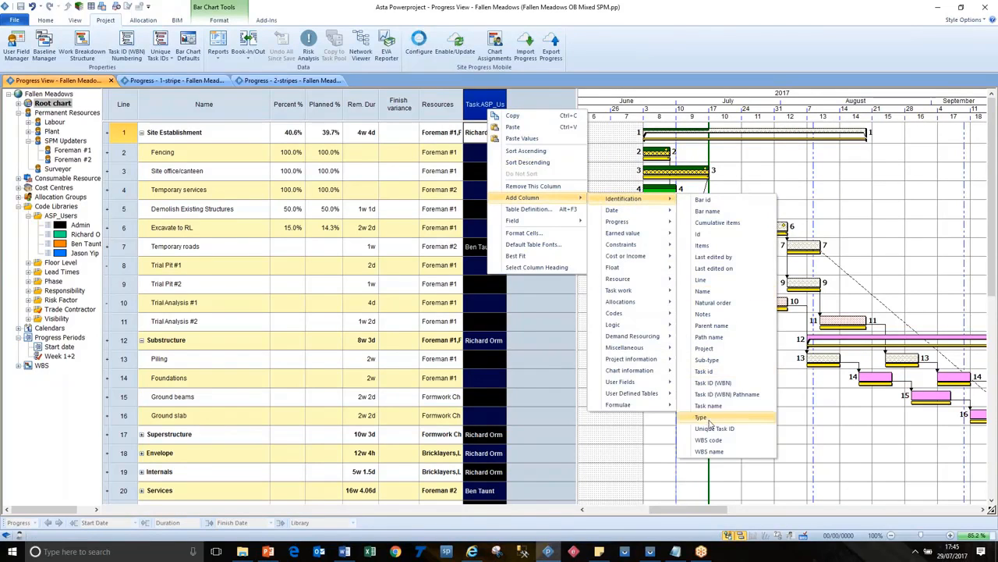
click(730, 314)
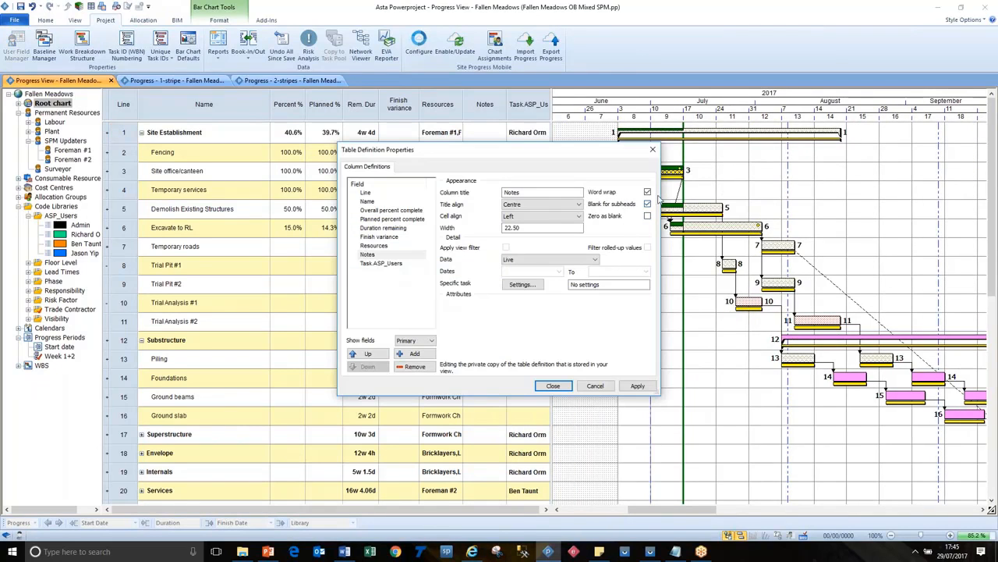
click(648, 192)
click(553, 386)
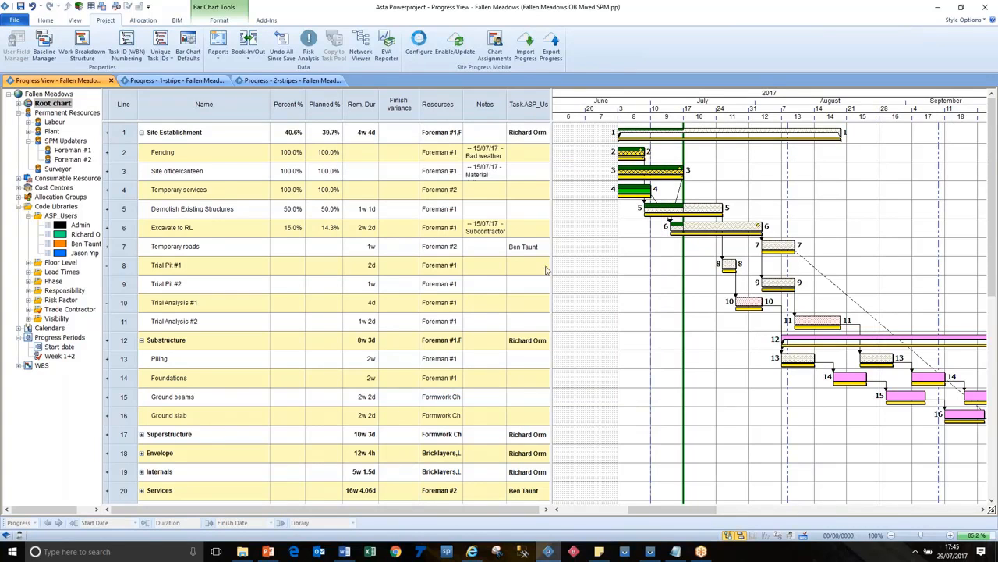
Step: Move the Notes column ahead of Resources, widen it and extend the table area to fit all columns
mouse_move(485, 104)
mouse_down()
mouse_move(433, 104)
mouse_move(484, 112)
mouse_up()
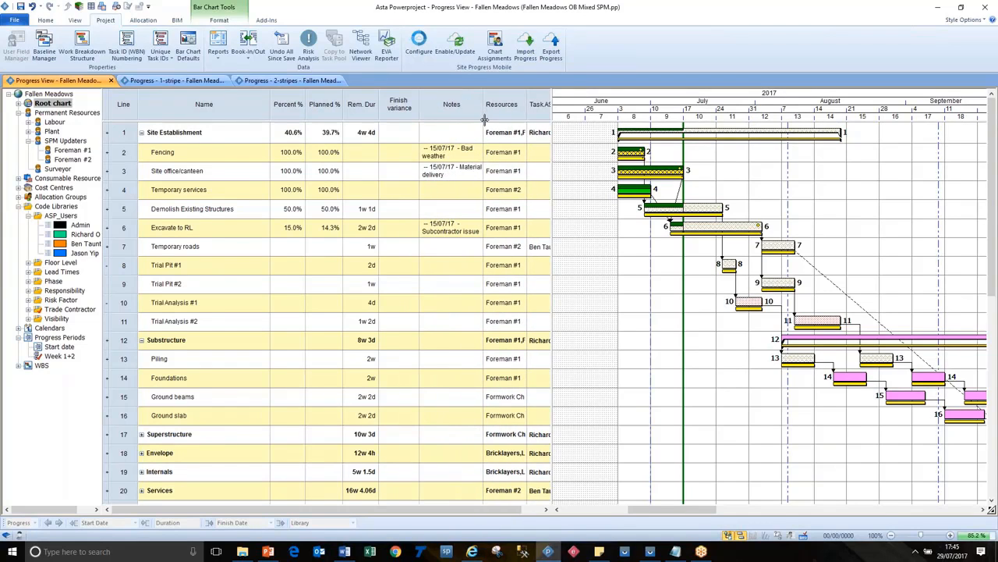
double_click(456, 156)
click(460, 158)
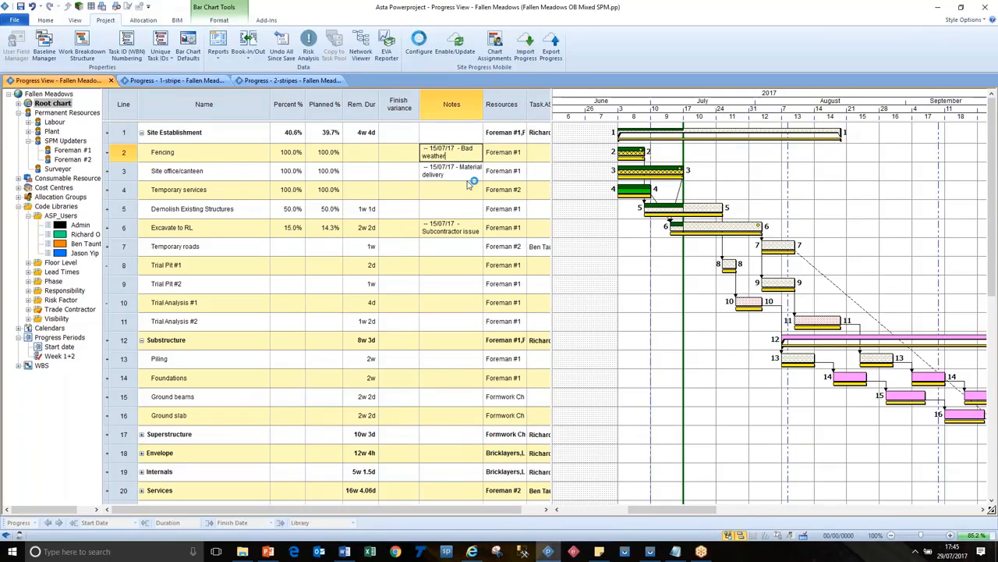
double_click(465, 178)
click(588, 235)
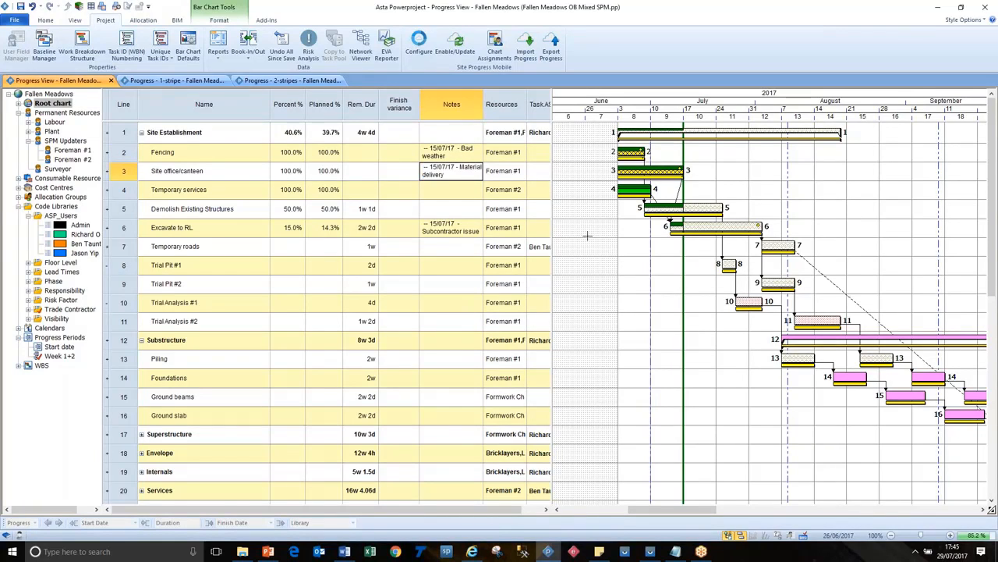
drag(552, 224, 573, 233)
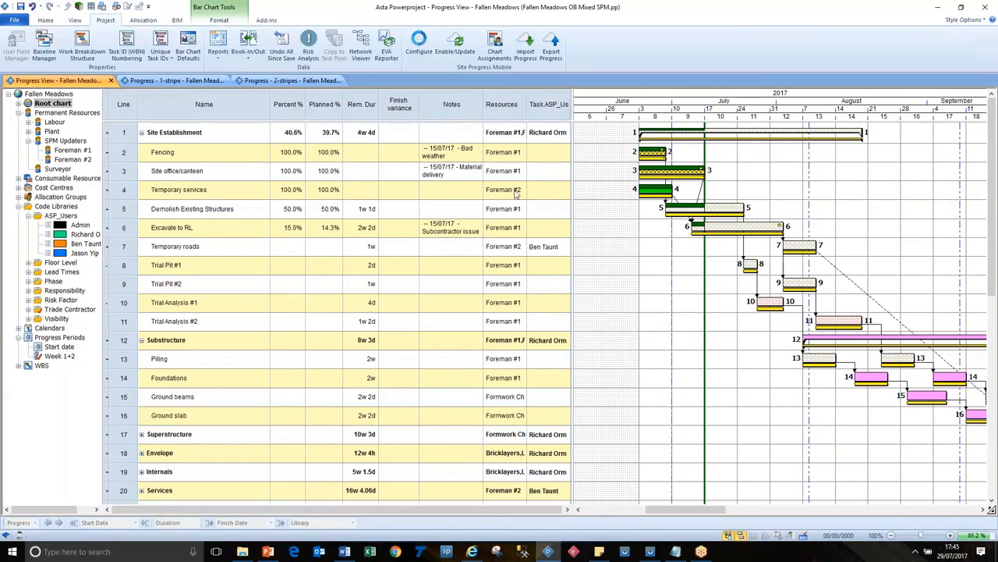
Step: Add the Attachments user field as a column before Notes with word wrap off, and widen it slightly
right_click(467, 113)
mouse_move(507, 204)
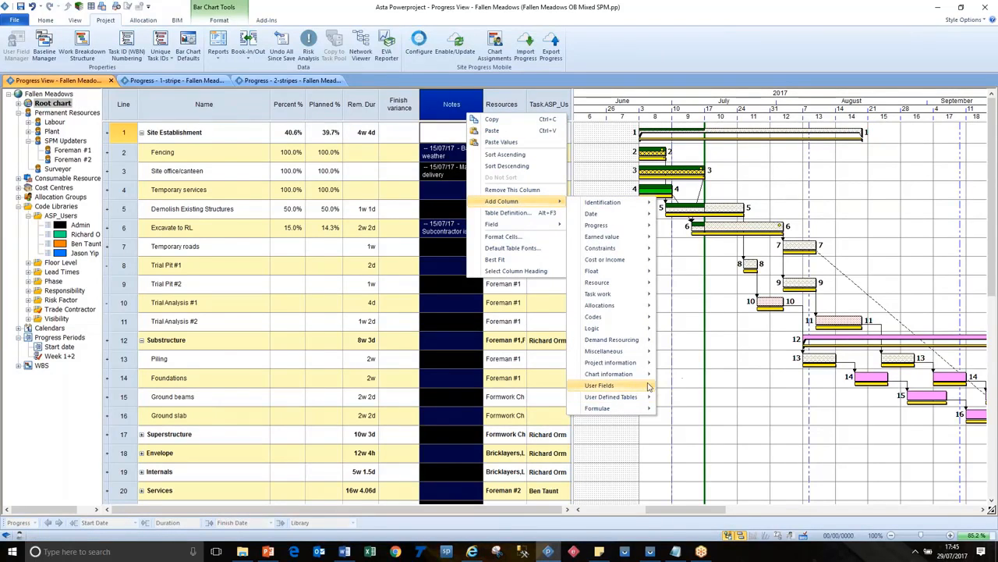
mouse_move(649, 388)
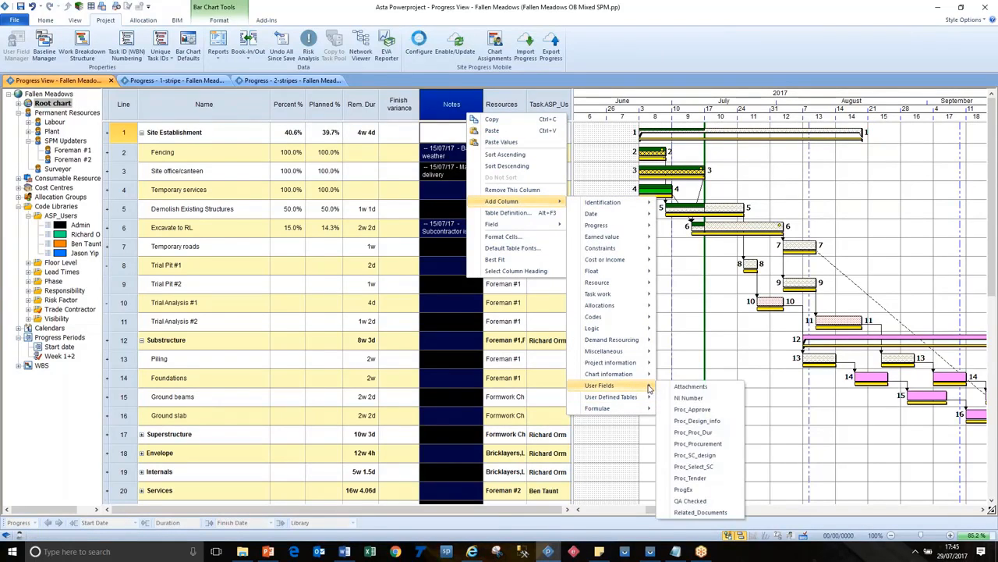
click(715, 392)
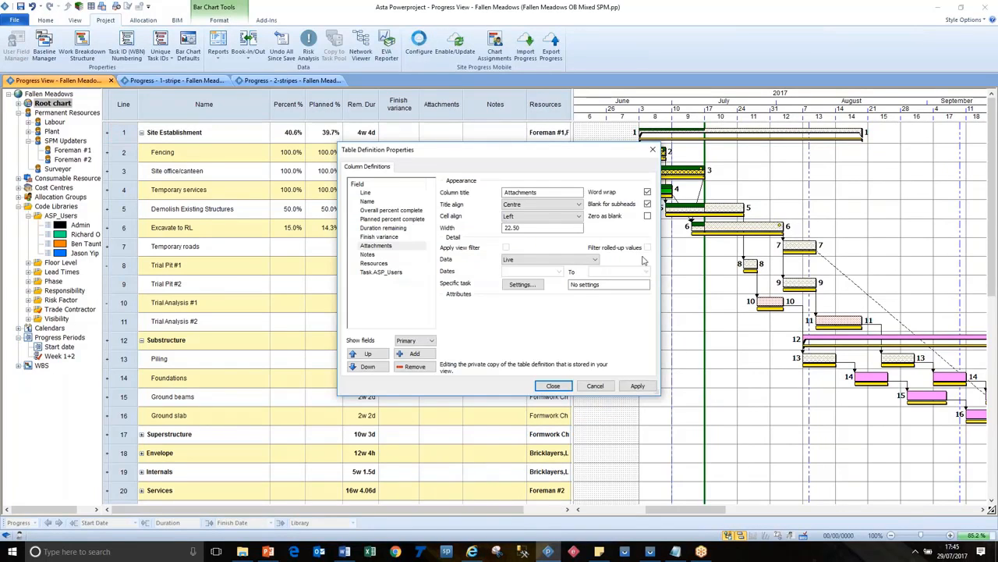
click(648, 192)
click(553, 385)
drag(461, 104, 479, 104)
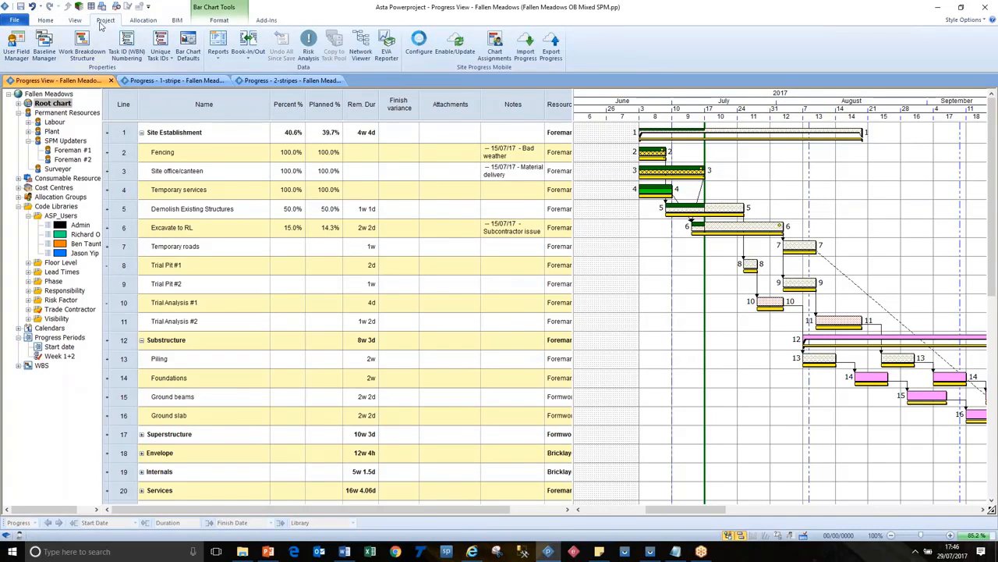
Step: Create a URL-type user field named Attachments for the Task object type and accept closing the open project views
click(16, 45)
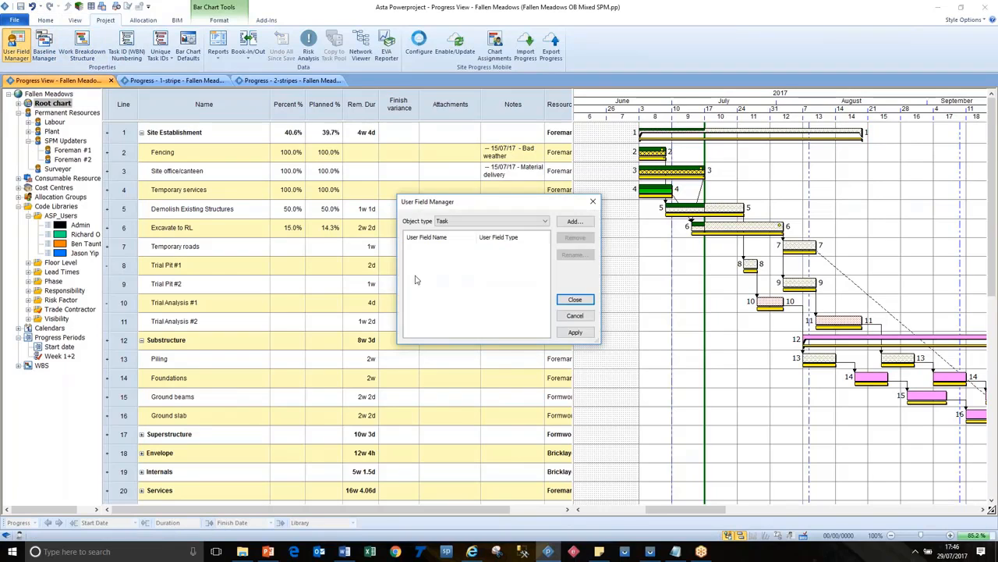
click(492, 222)
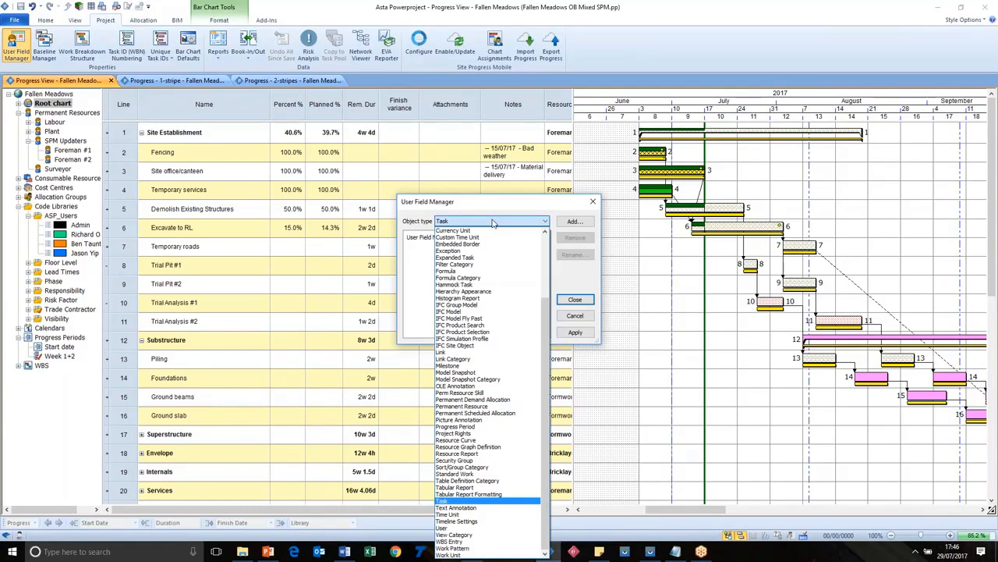
click(492, 223)
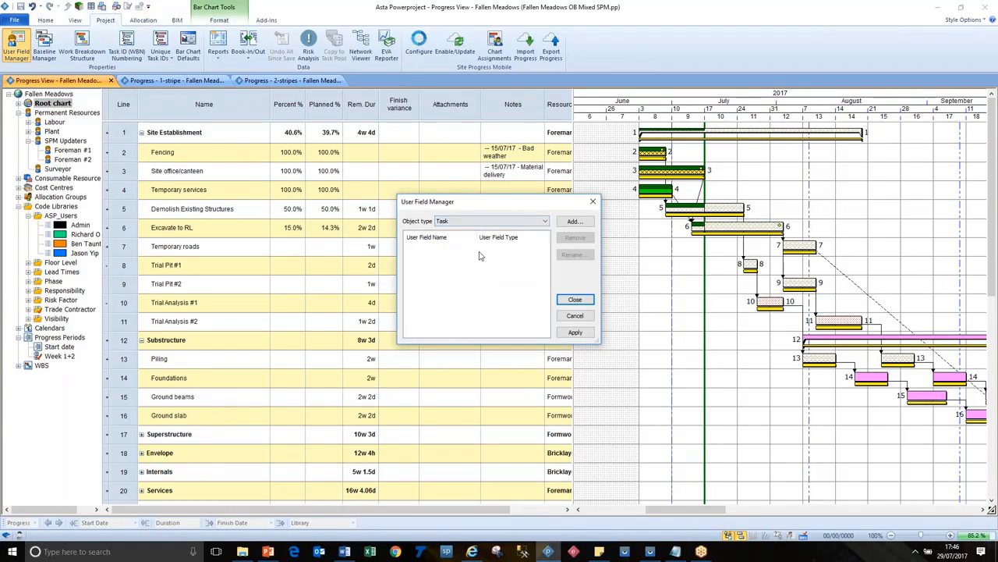
click(582, 222)
click(504, 270)
click(506, 294)
text(Attachments)
click(499, 308)
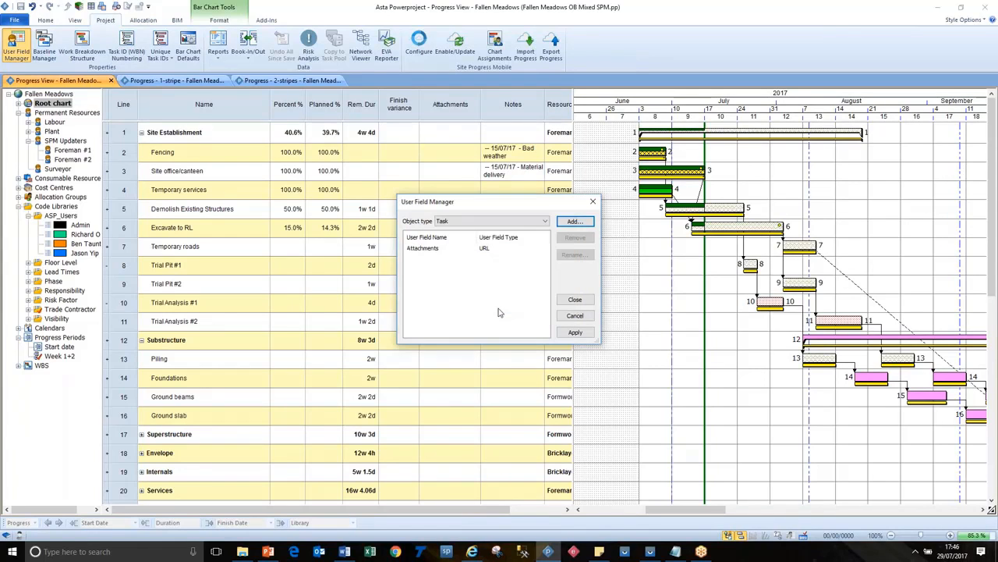
click(575, 299)
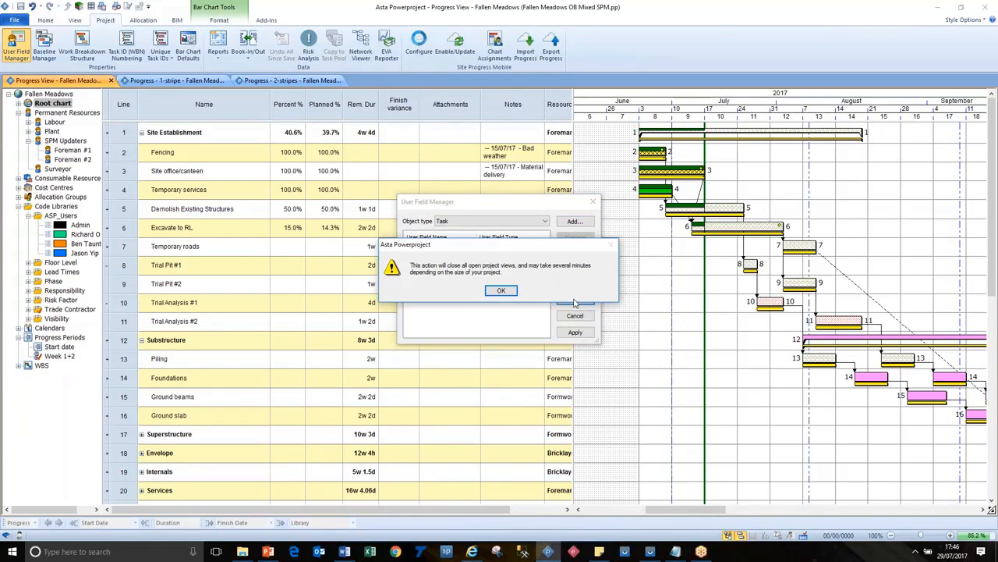
click(501, 290)
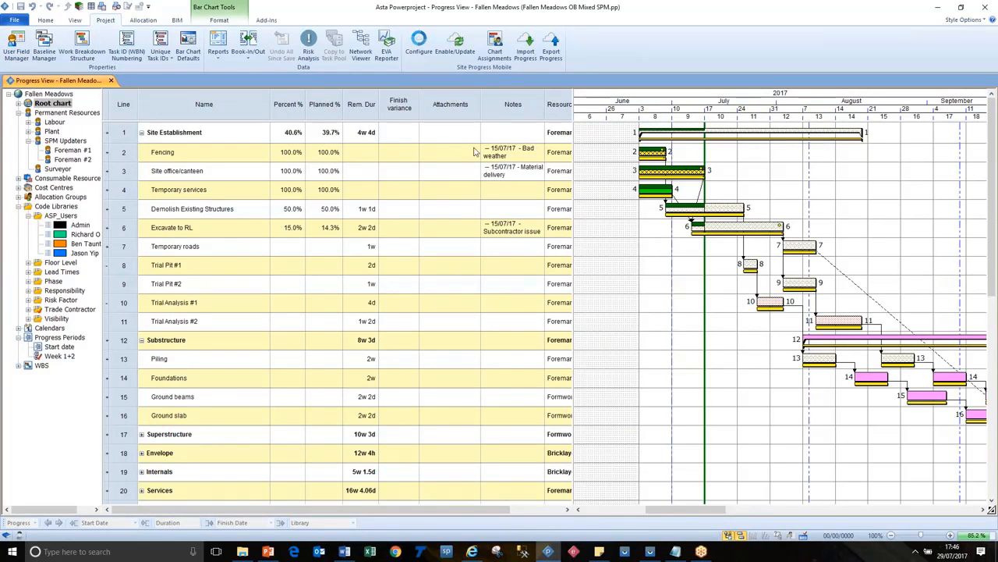
Step: Set the Attachments column's field to the Attachments user field and save the project
right_click(456, 110)
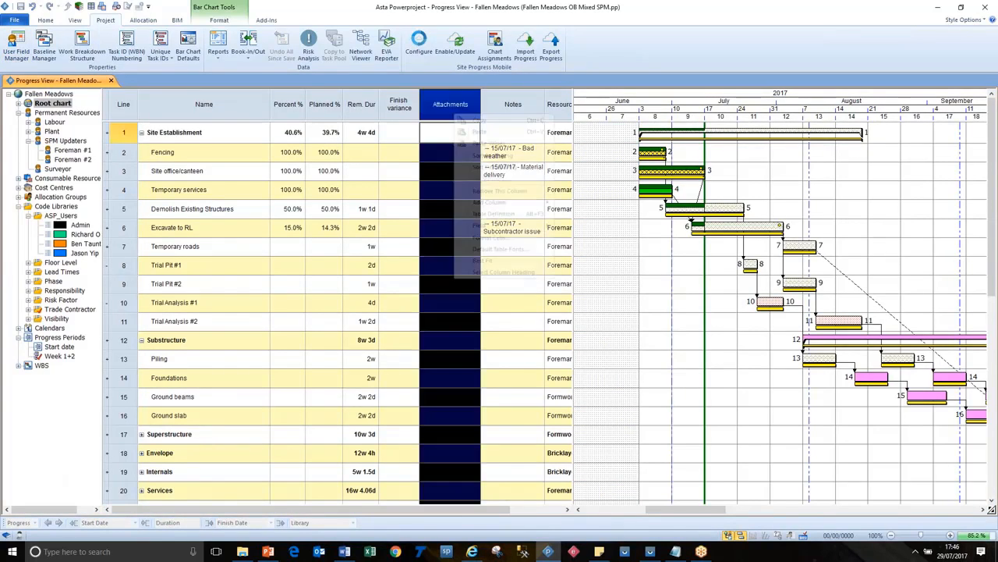
mouse_move(505, 224)
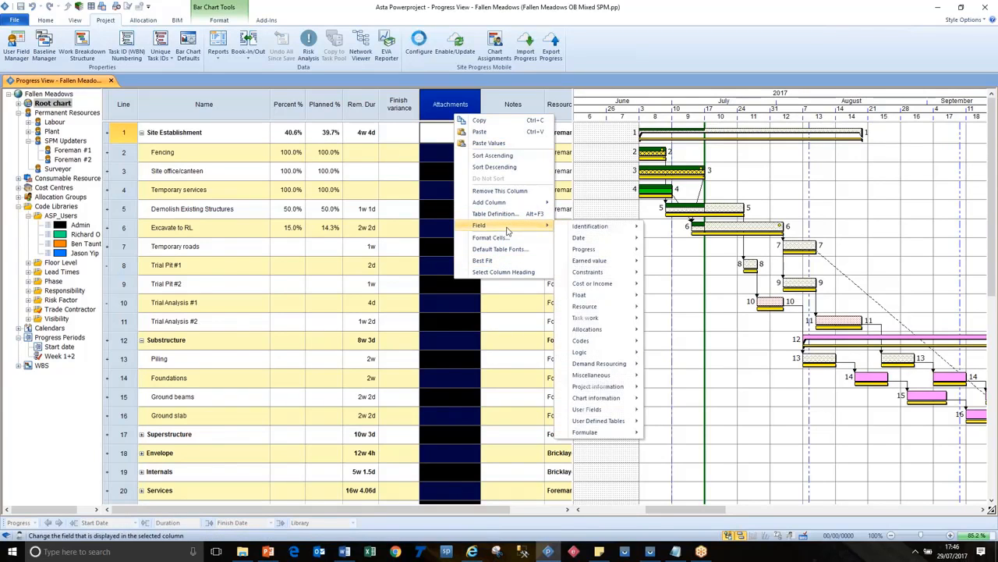
mouse_move(628, 412)
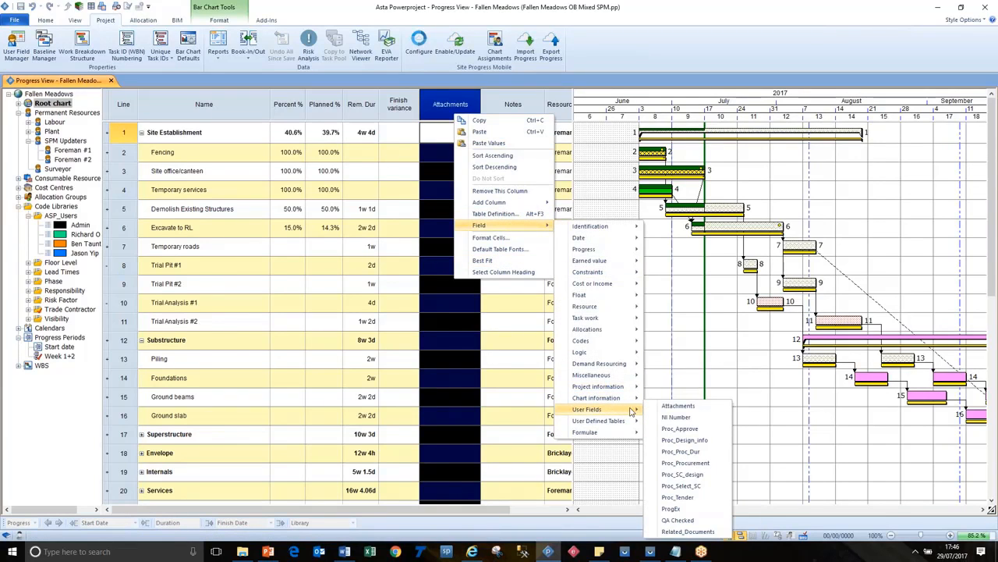
click(709, 410)
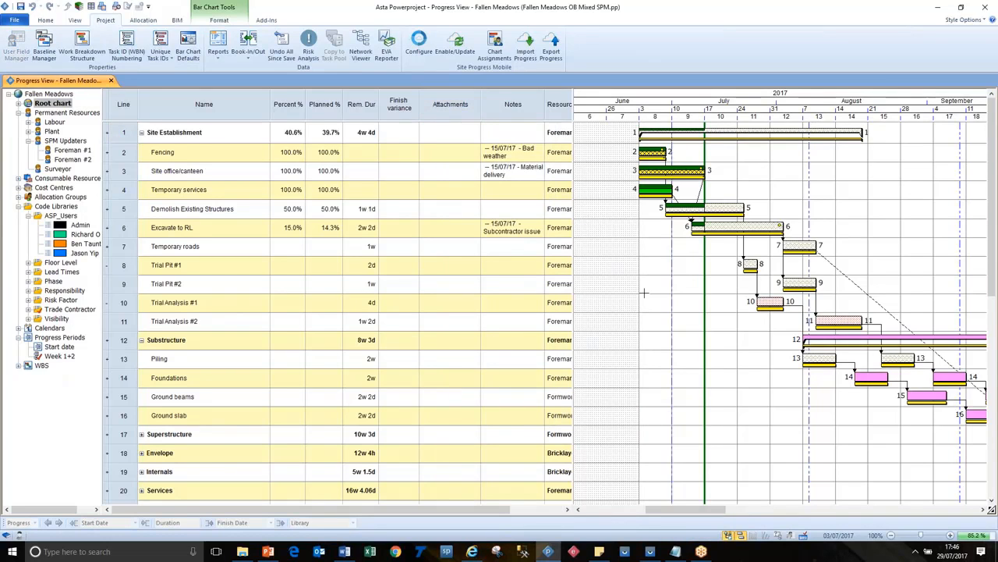
click(20, 6)
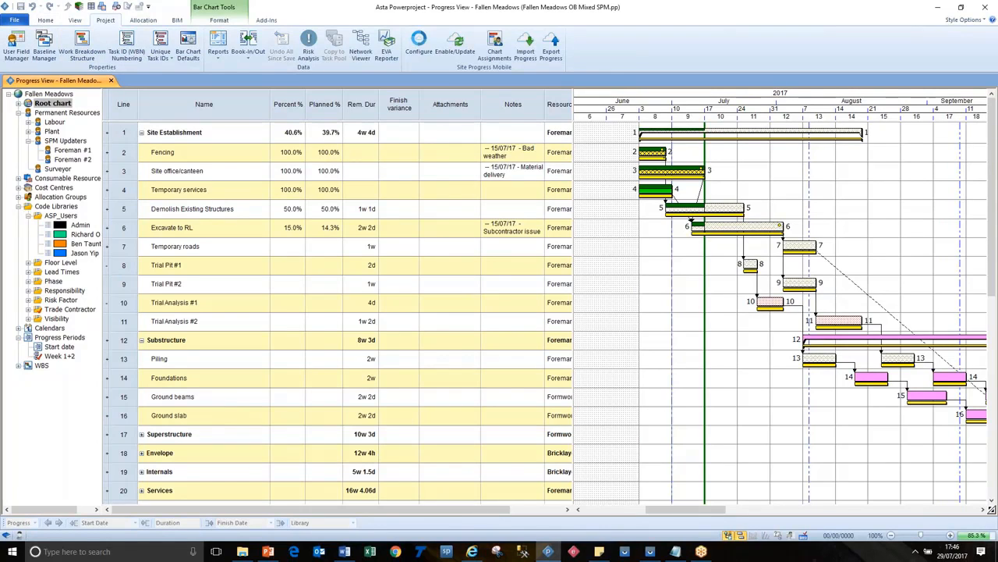
Step: Narrow the table area slightly to give the bar chart more room, and save the project
key(alt+Tab)
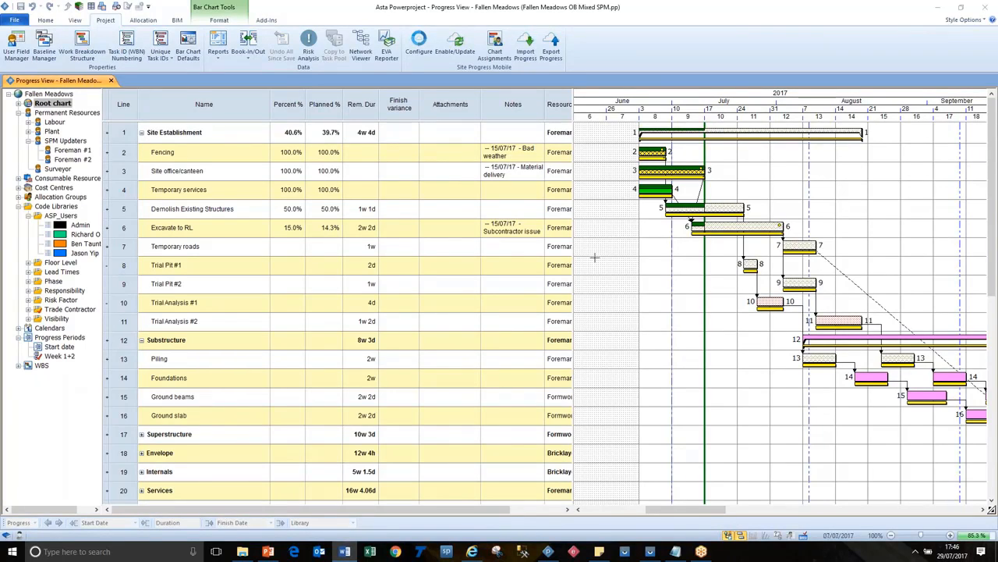
drag(574, 242, 552, 243)
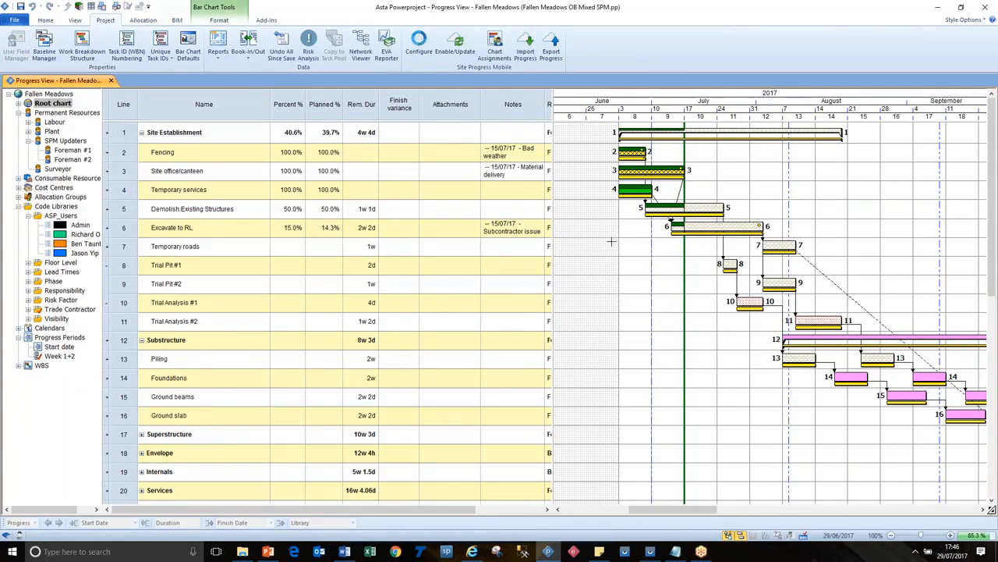
click(24, 6)
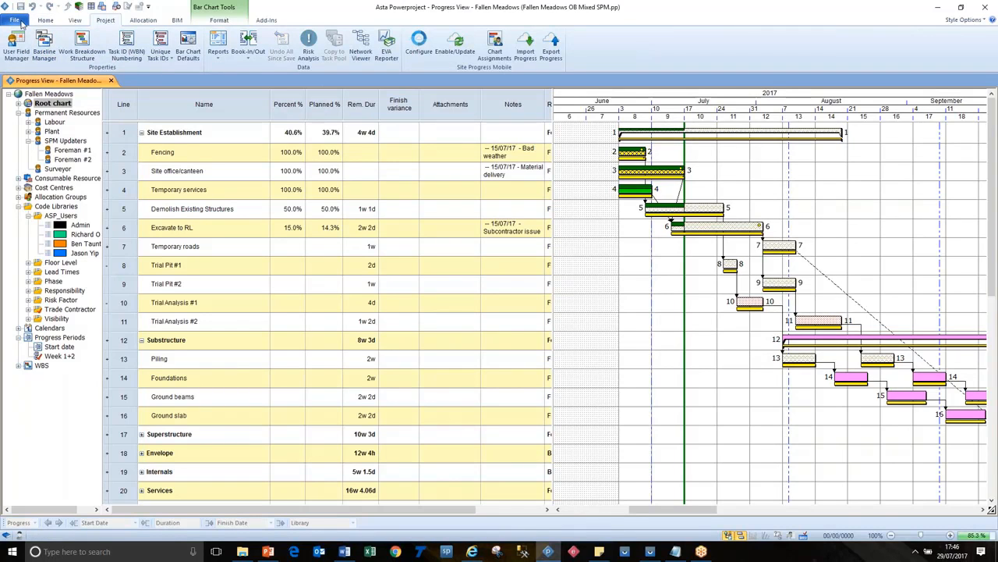
Step: Close the Fallen Meadows project and open the recent project Wrexham Park
click(21, 23)
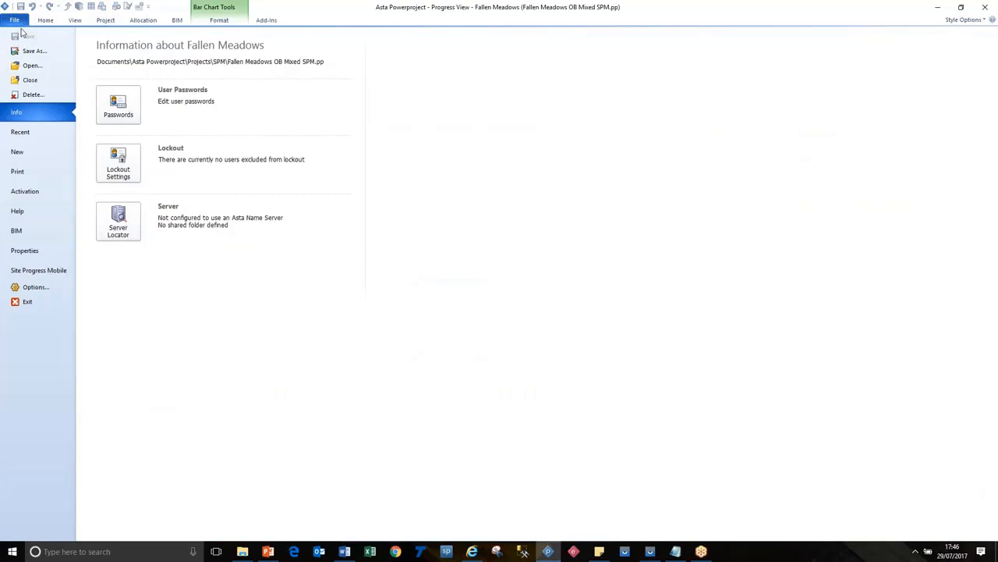
click(33, 84)
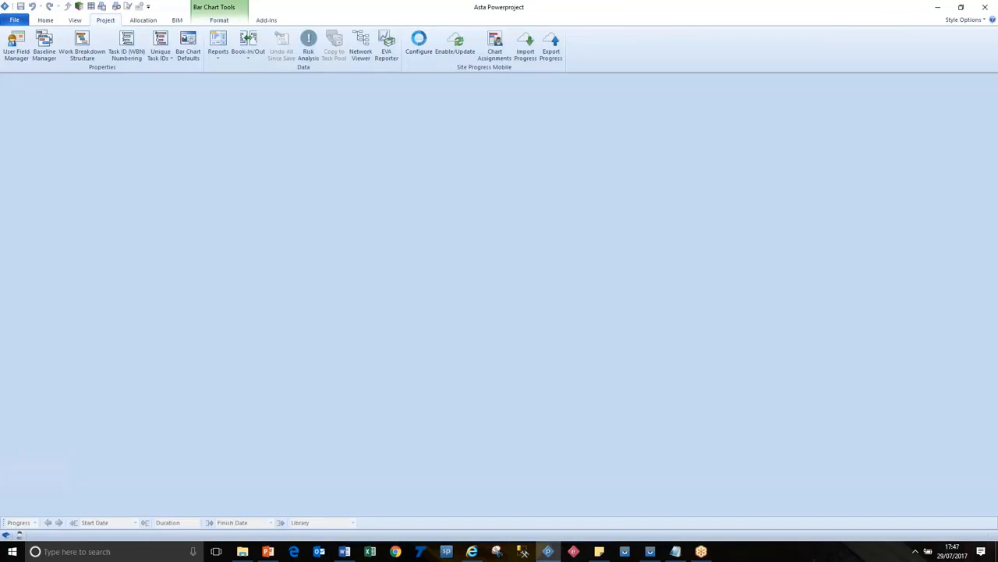
click(23, 24)
click(146, 81)
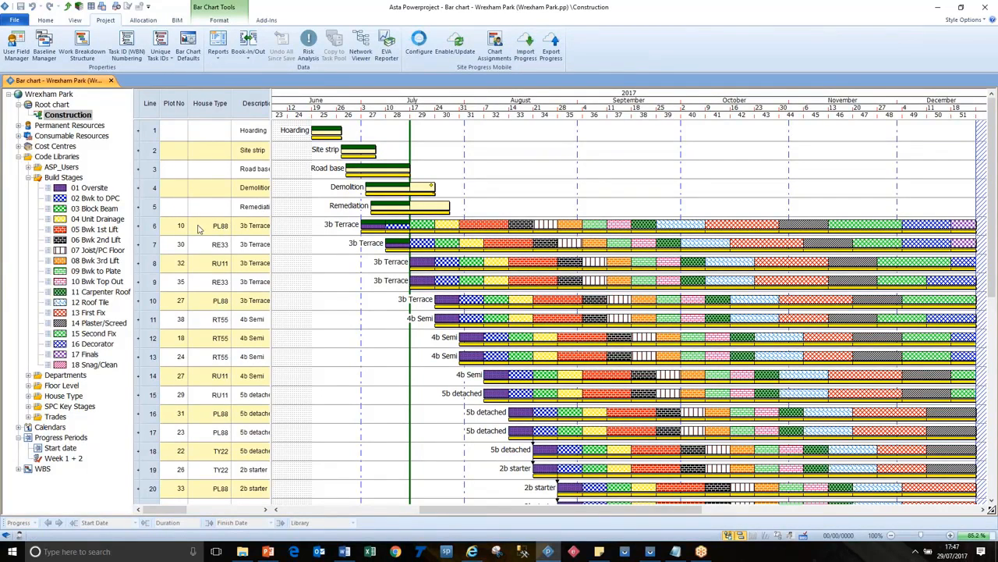
Step: Examine the plot 10 row and how its successive tasks correspond to the codes in the Build Stages library
click(151, 226)
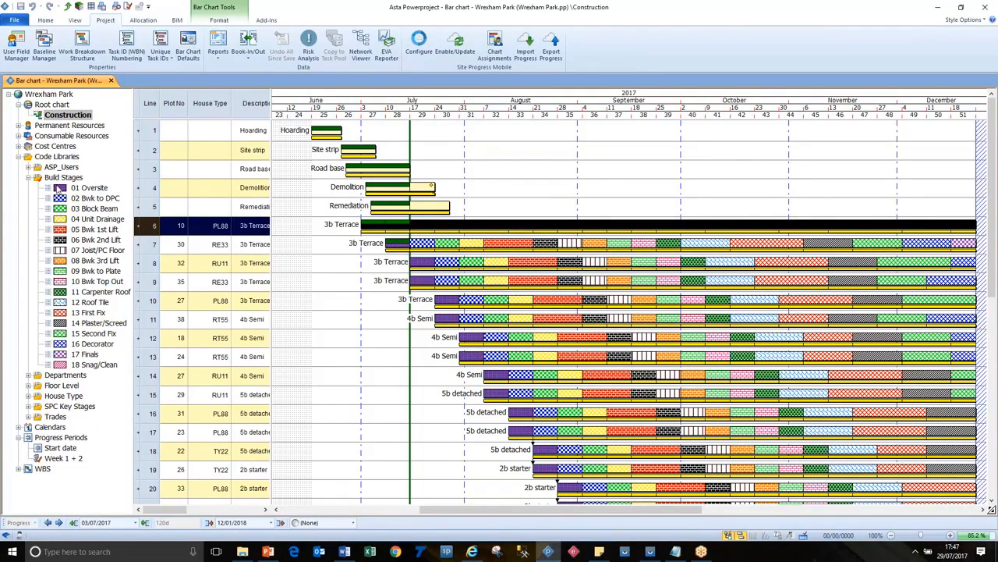
click(29, 178)
click(29, 178)
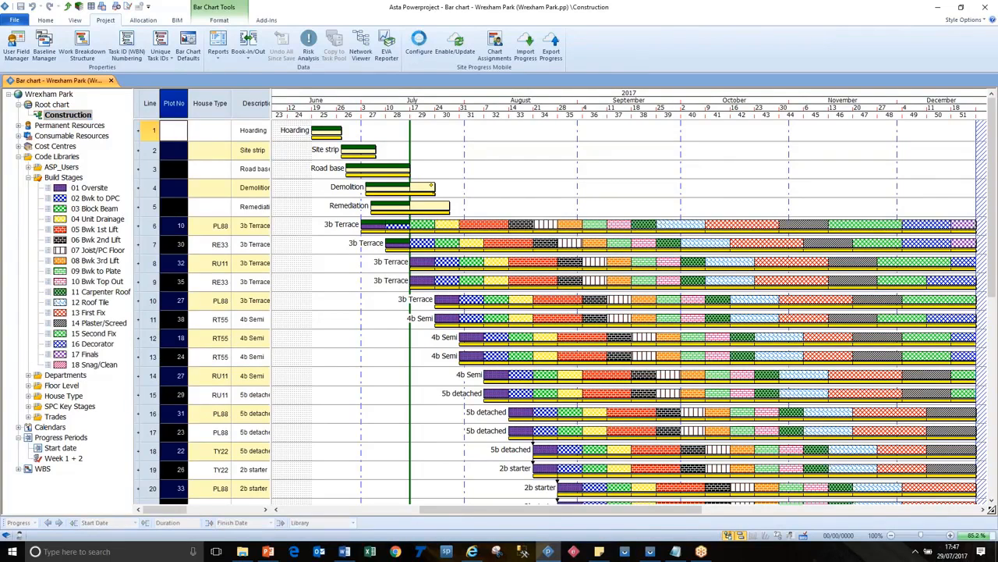
click(176, 226)
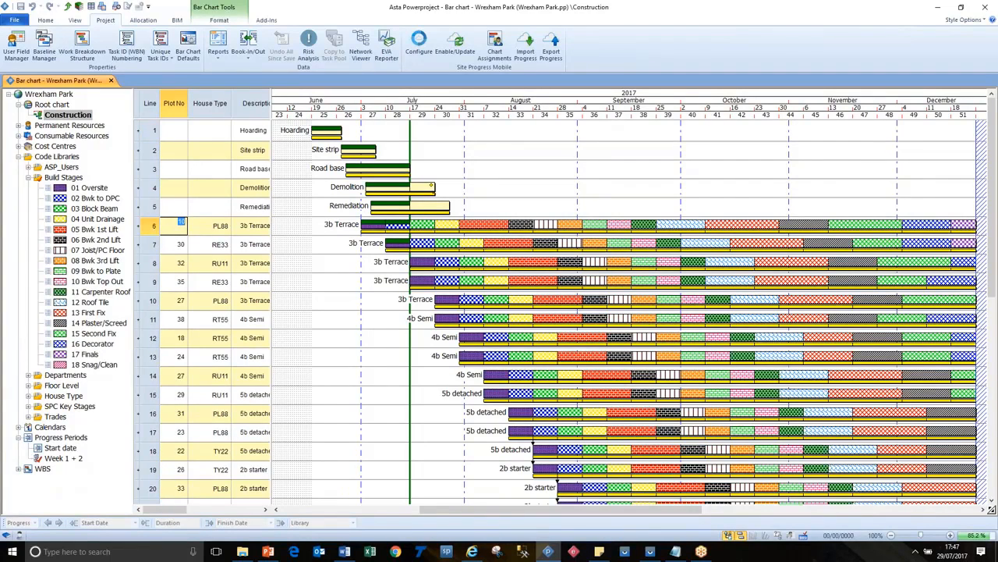
click(376, 225)
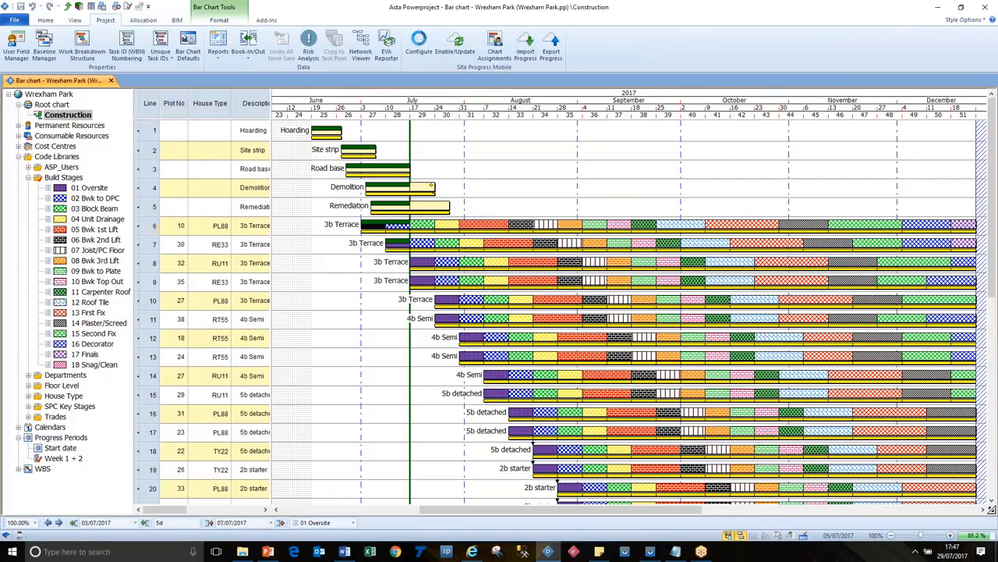
click(396, 225)
click(423, 224)
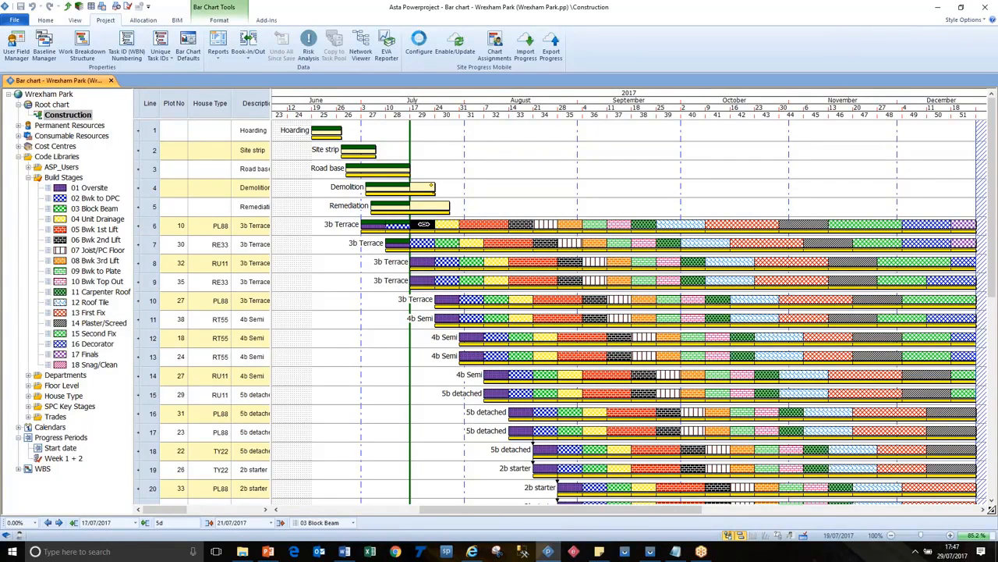
click(108, 212)
click(109, 219)
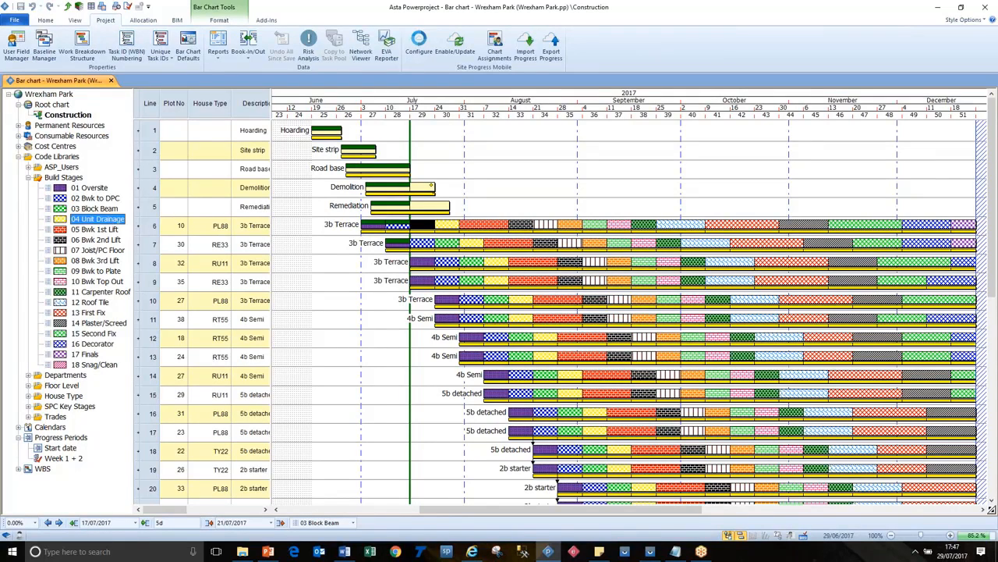
click(446, 226)
click(312, 254)
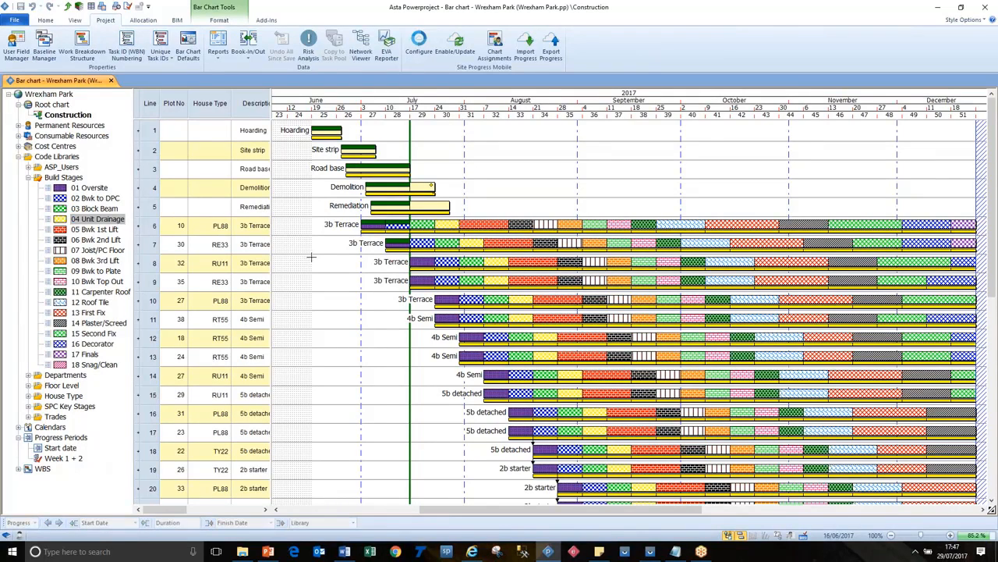
Step: In the Site Progress Mobile settings, set the build stages code library name to Build Stages and enable short code names and auto-completion of earlier stages
click(419, 45)
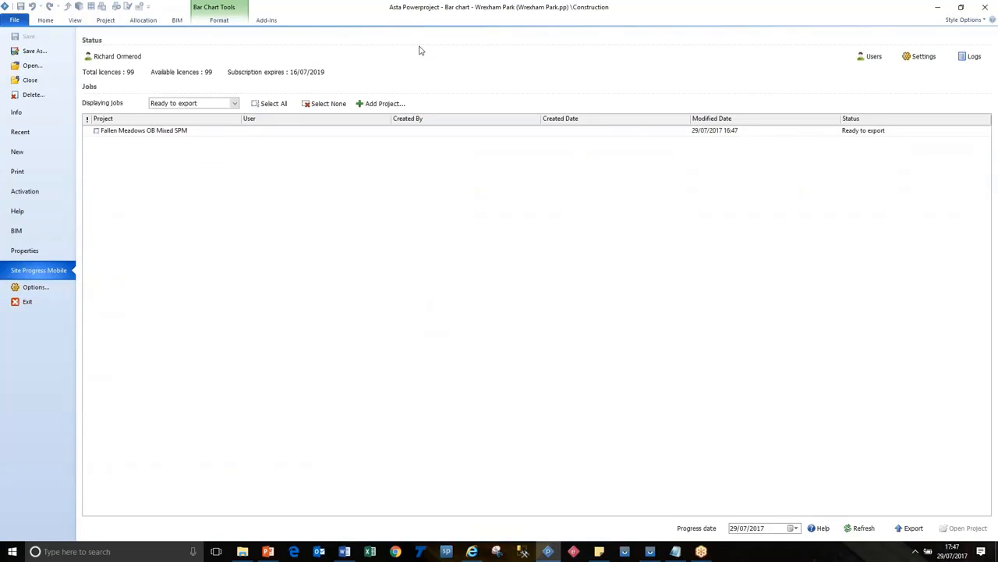
click(921, 58)
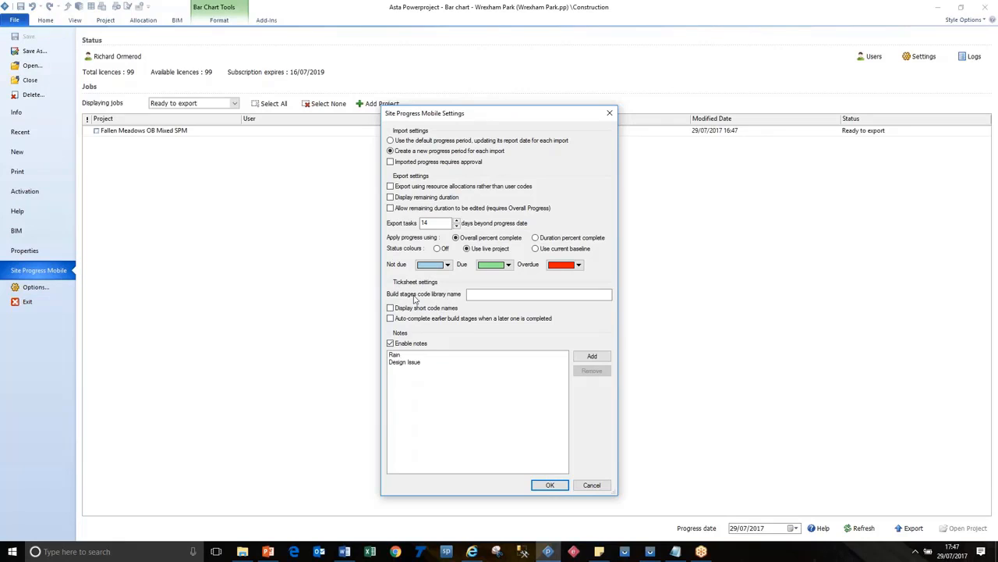
click(480, 294)
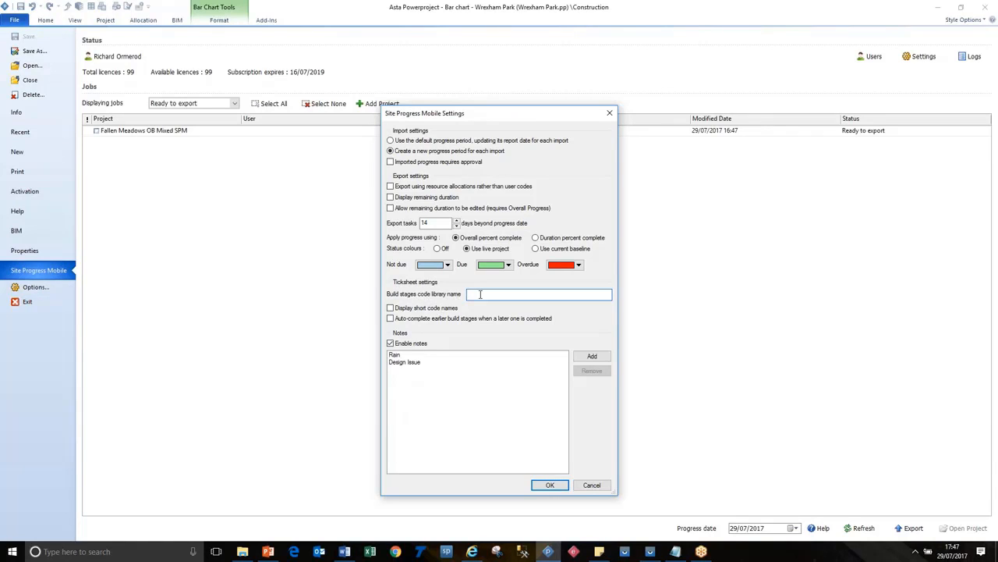
text(Build Stages)
click(447, 312)
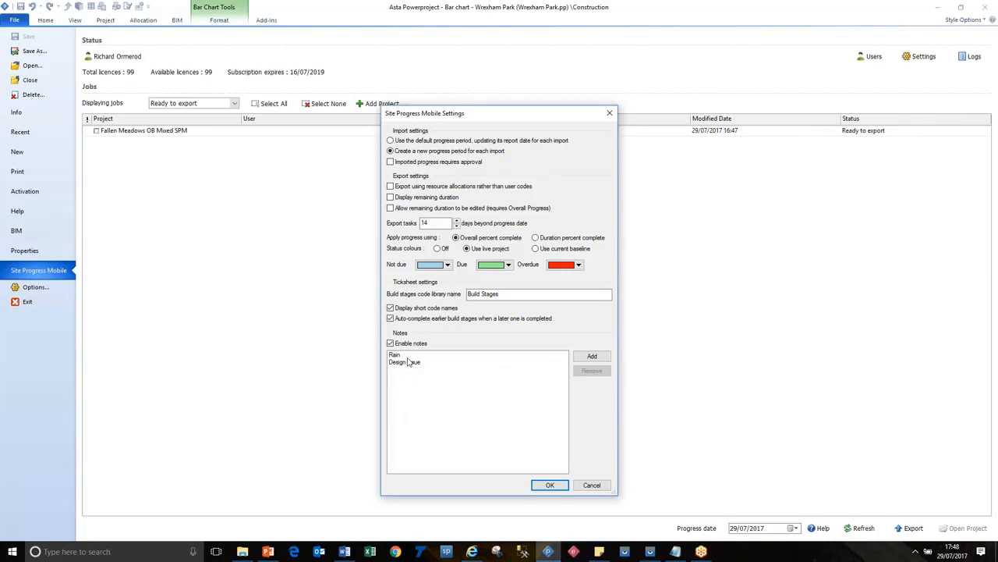
Step: Add the predefined notes Wind and Subcontractor Issues and accept the Site Progress Mobile settings
click(592, 357)
text(Wind)
click(599, 357)
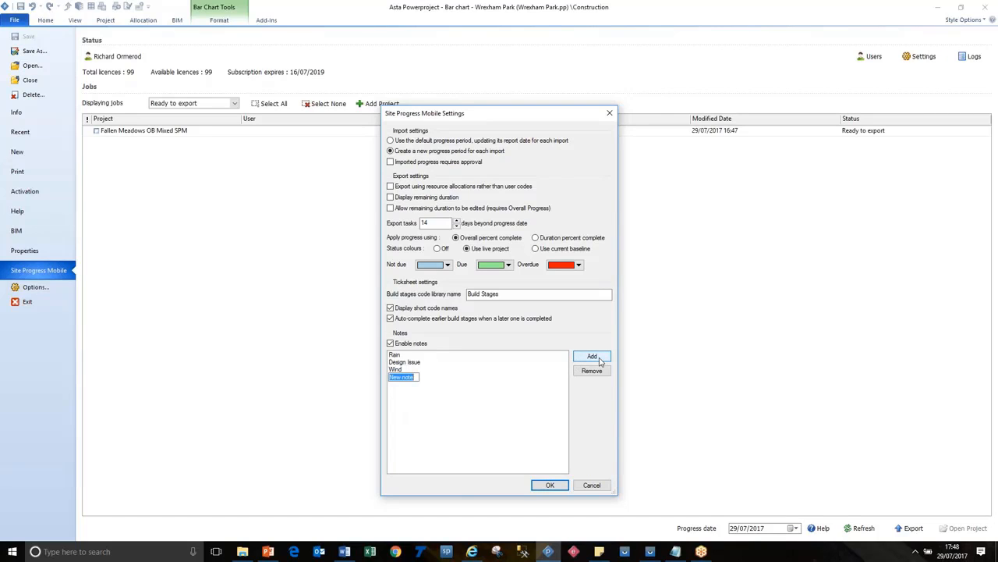
text(Subcontractor Issues)
click(458, 416)
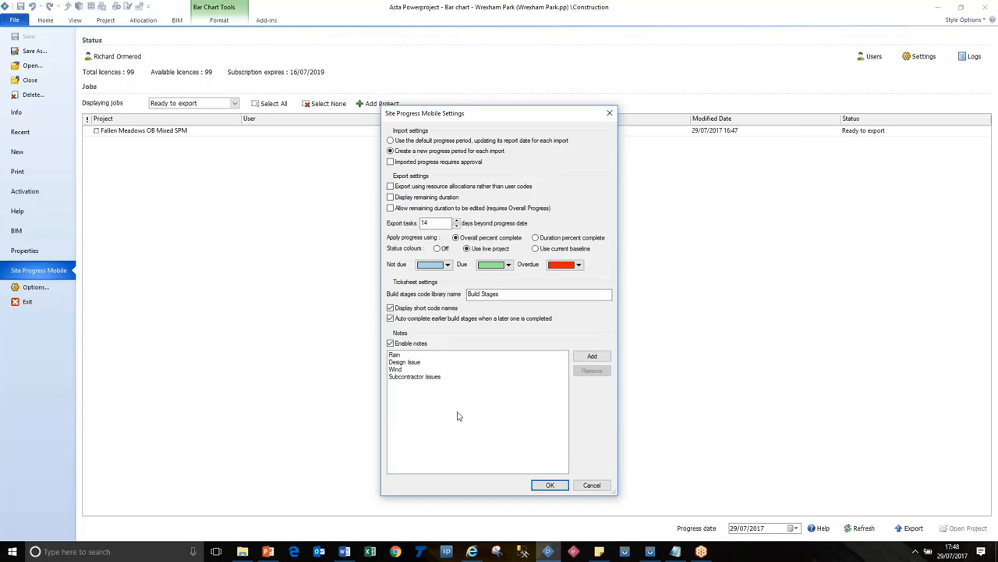
click(549, 486)
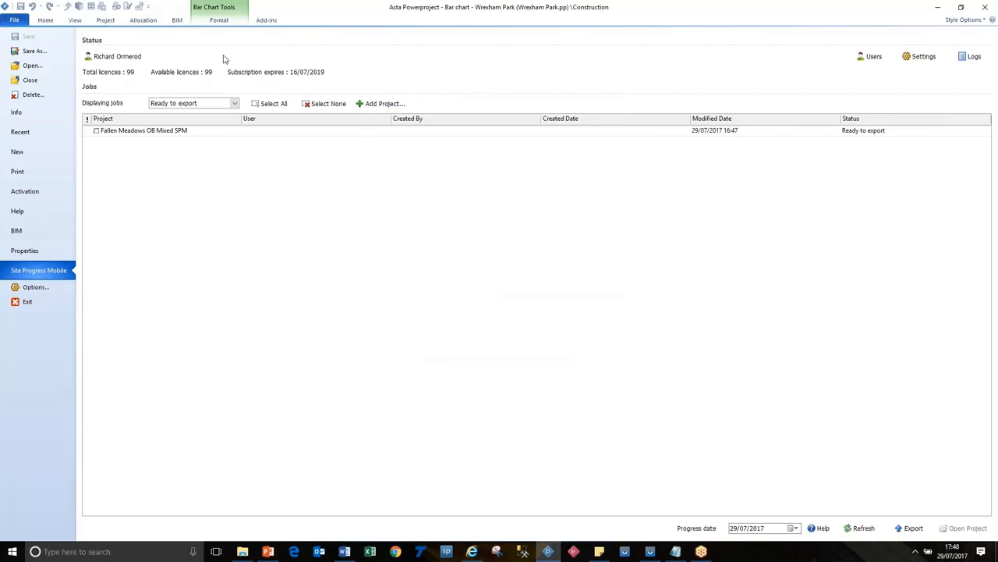
Step: Review the build stages code library name and short code names option in the Site Progress Mobile settings and accept the dialog
click(923, 60)
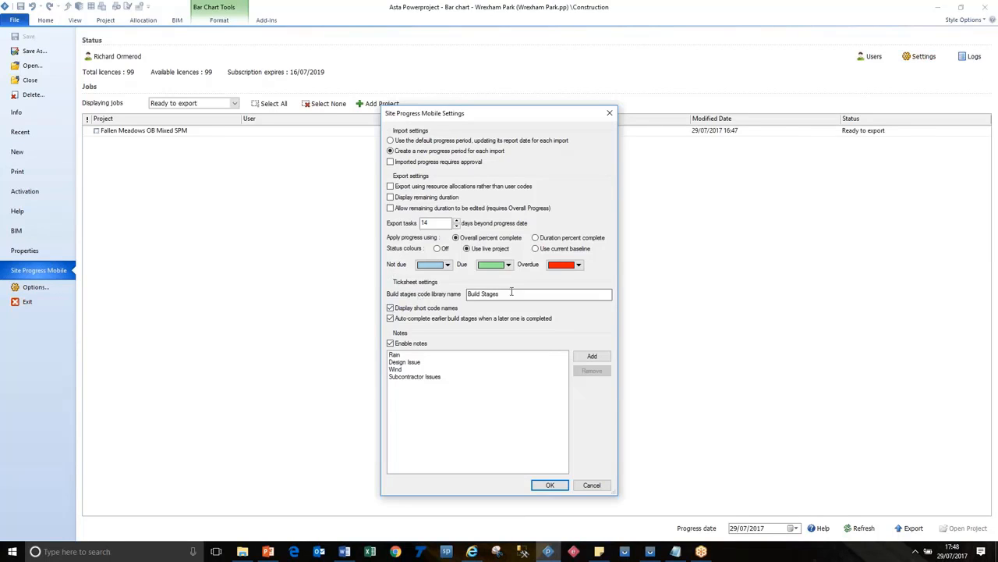
drag(512, 296, 457, 293)
click(418, 310)
click(549, 484)
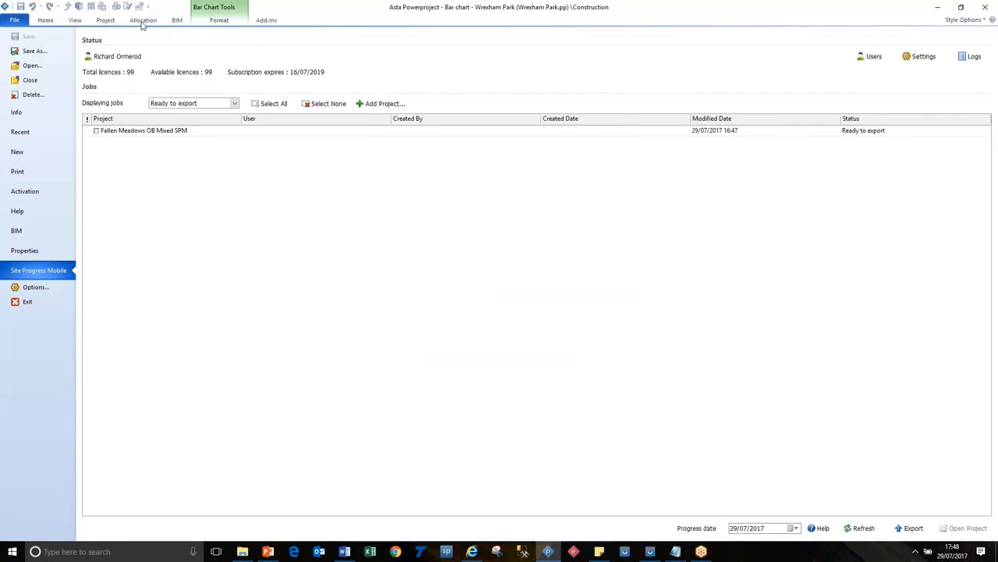
Step: Inspect the short name and sort order in the properties of the 04 Unit Drainage build stage code
click(47, 20)
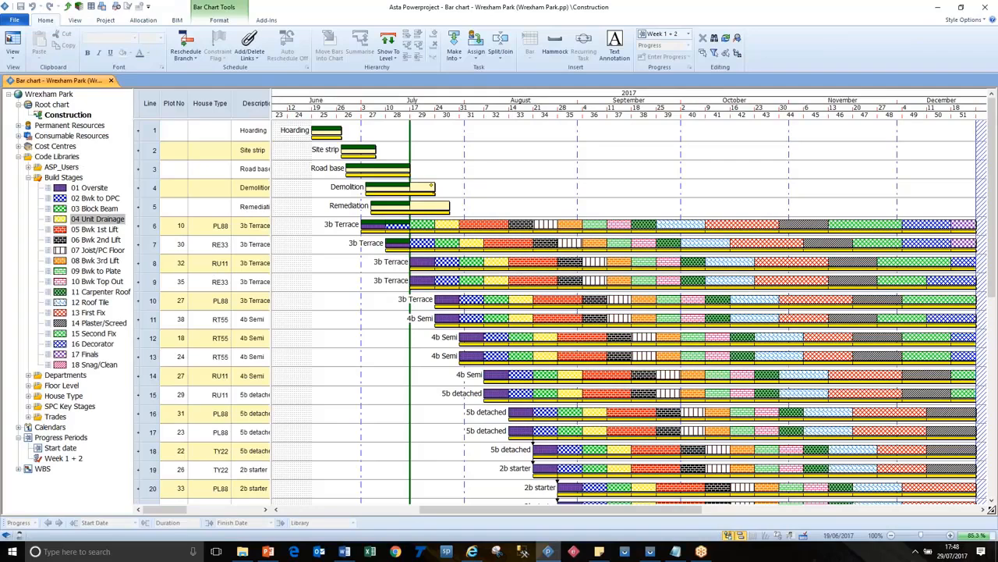
click(93, 223)
right_click(94, 222)
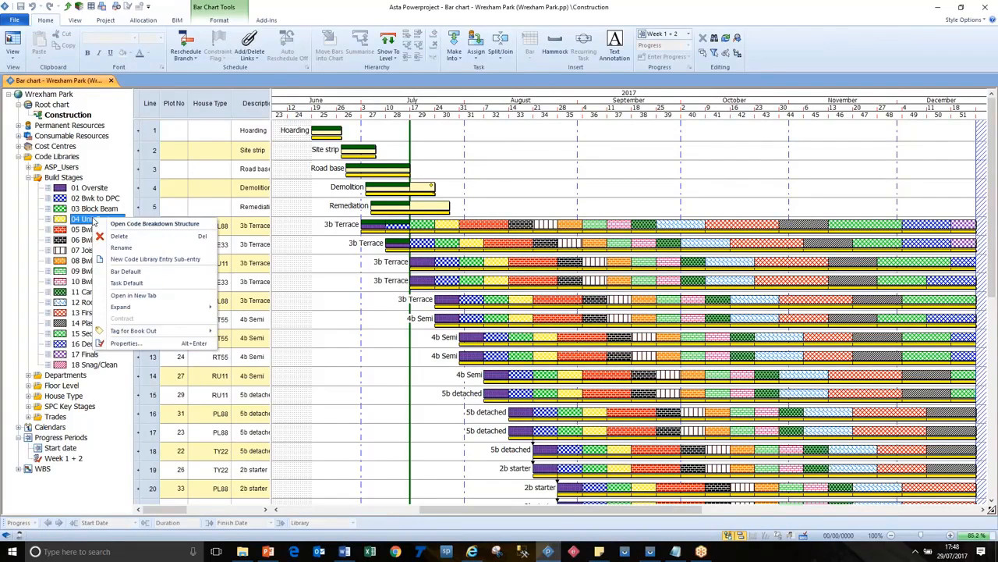
click(145, 344)
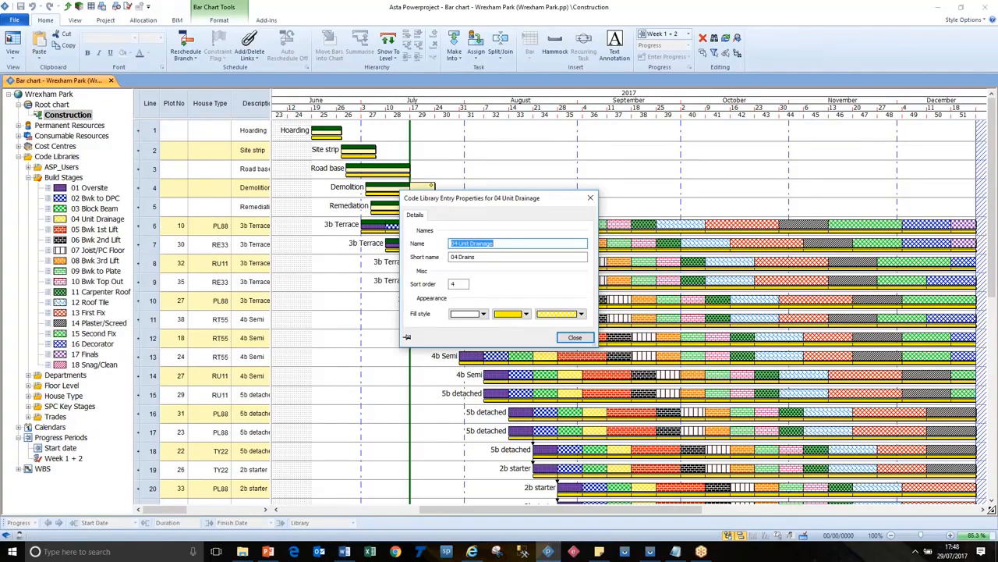
key(Tab)
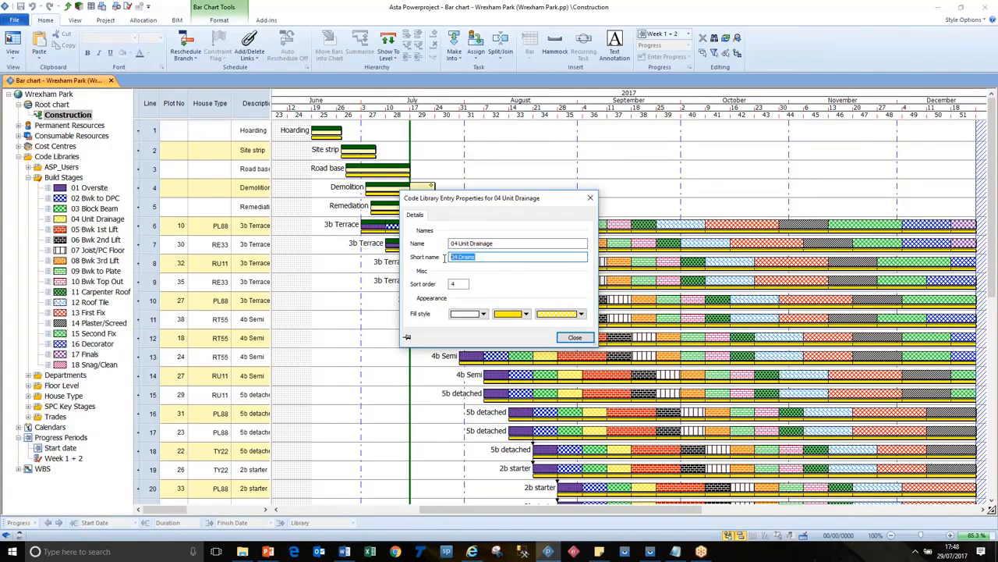
click(482, 257)
key(Tab)
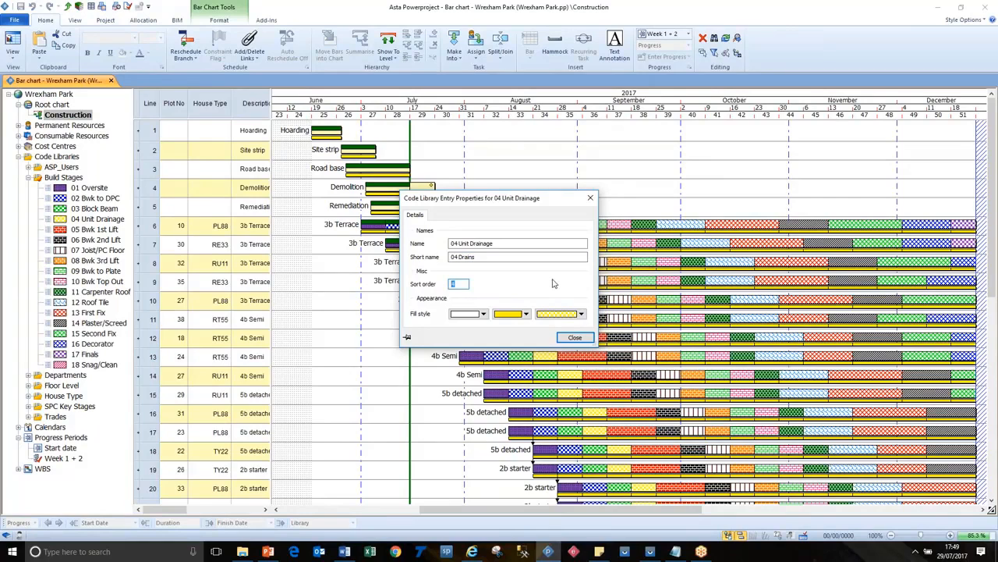
click(461, 284)
click(574, 338)
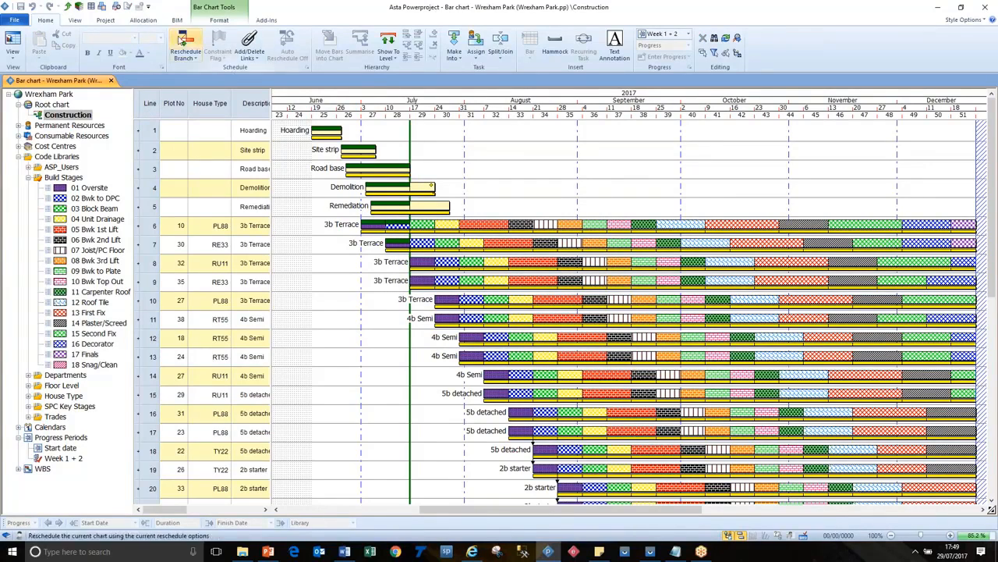
Step: Examine the user list and progress date calendar for exporting Wrexham Park's progress, and cancel without exporting
click(107, 21)
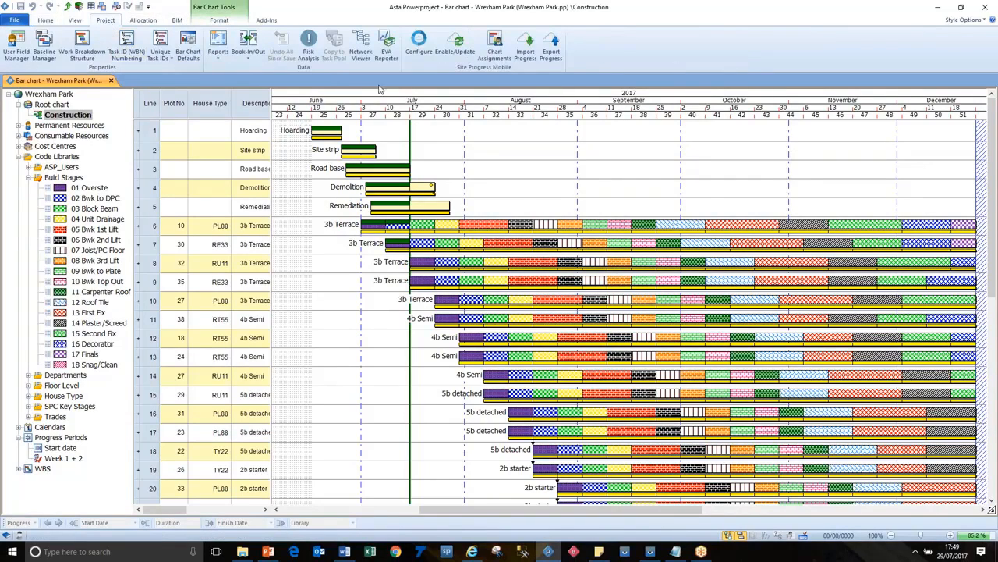
click(557, 55)
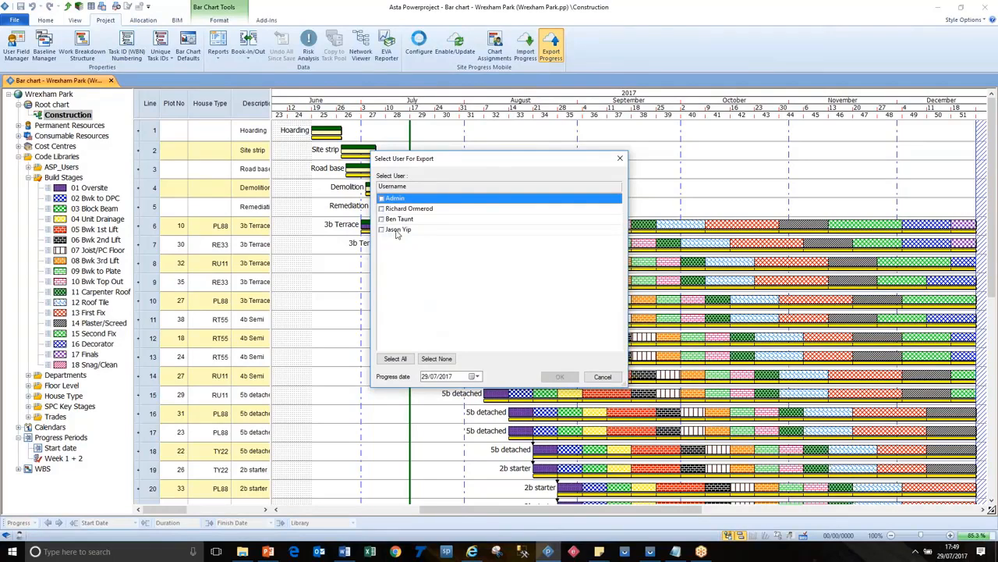
click(475, 377)
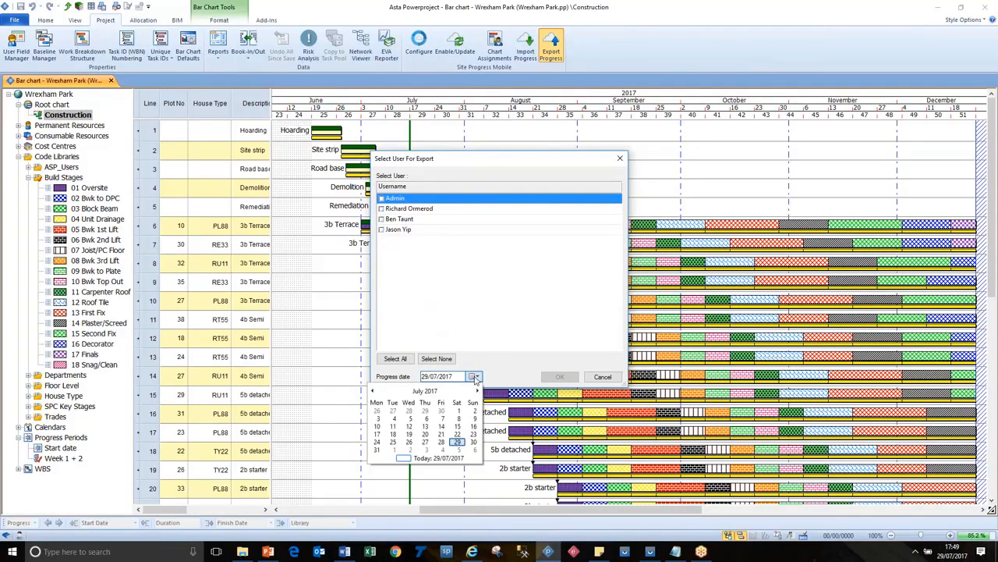
click(493, 360)
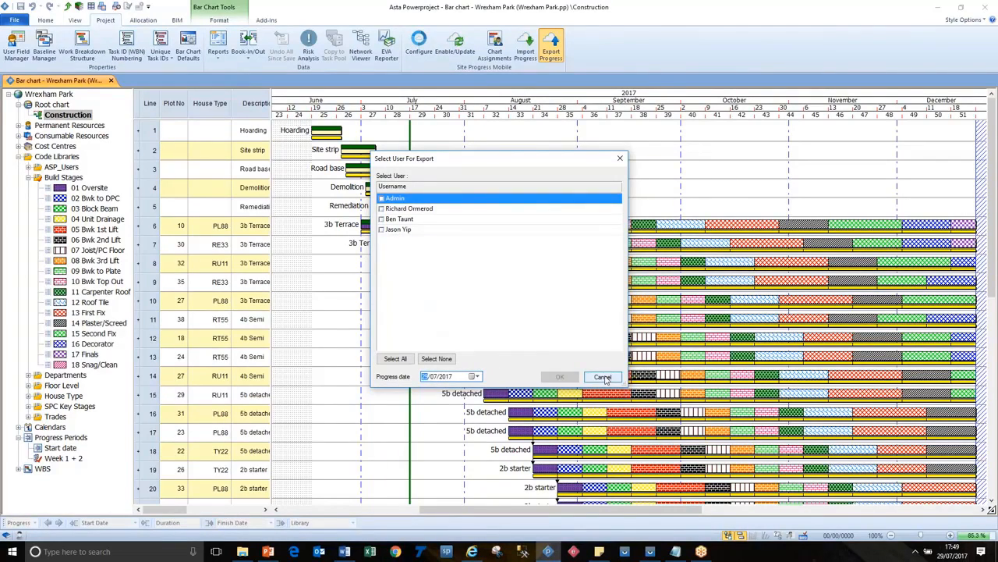
click(603, 378)
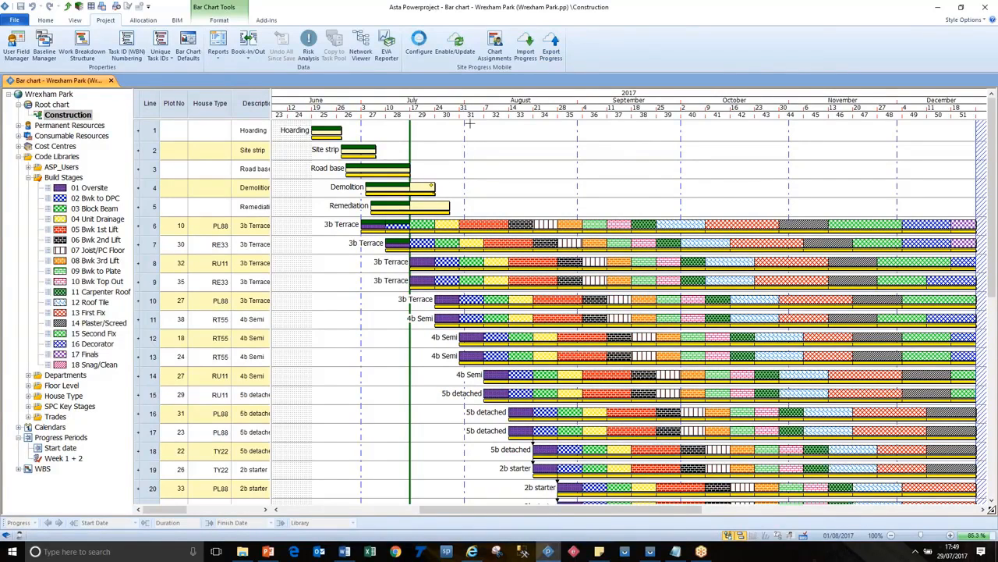
Step: Close the Wrexham Park project and display the Site Progress Mobile jobs
click(16, 21)
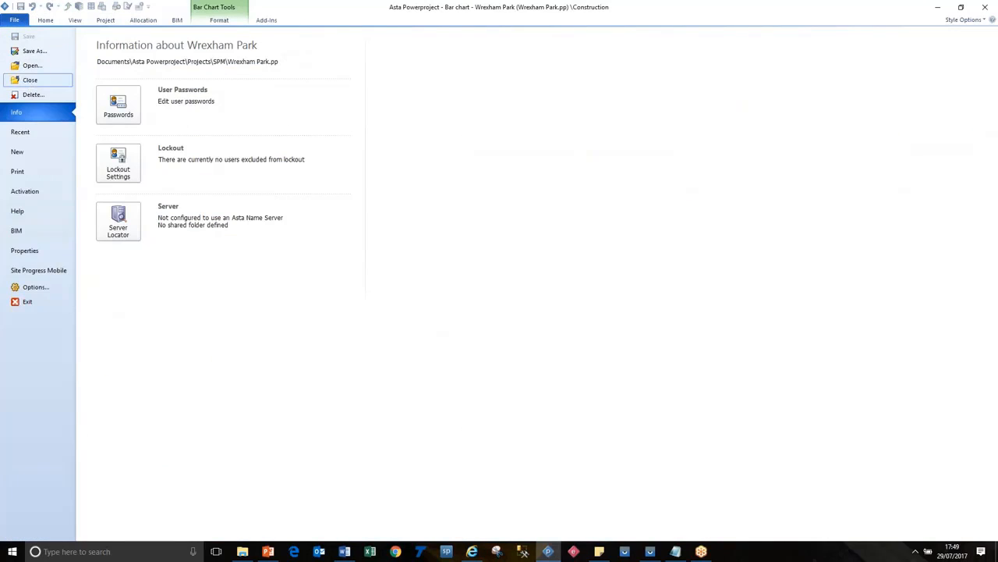
click(30, 83)
click(16, 21)
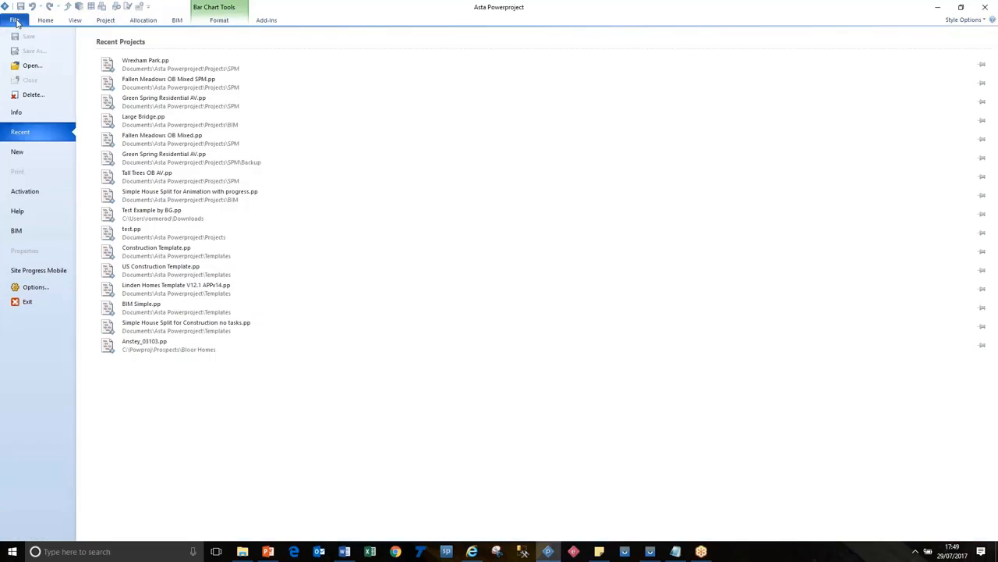
click(35, 270)
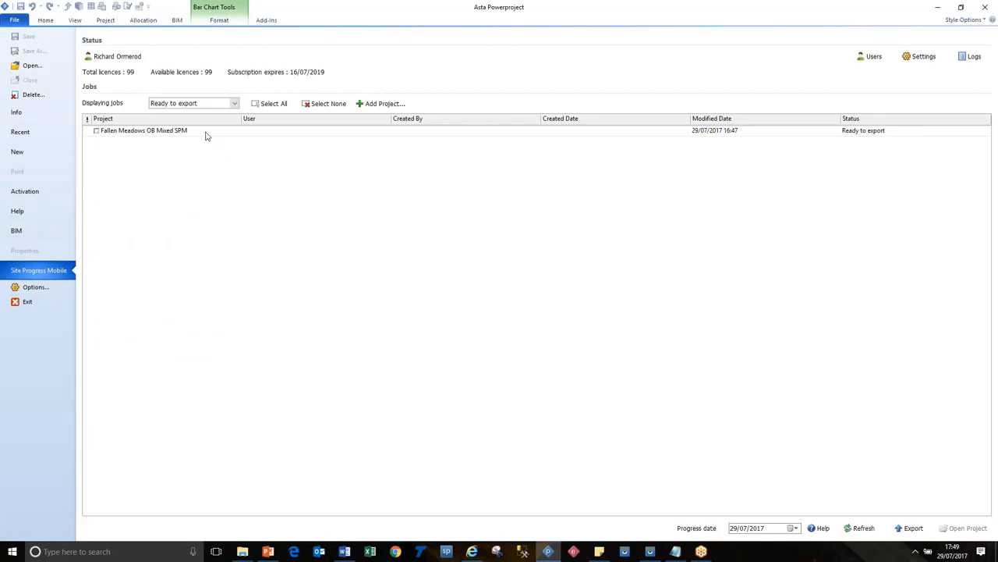
Step: Add the project Wrexham Park.pp from the SPM folder to the Site Progress Mobile jobs
click(207, 134)
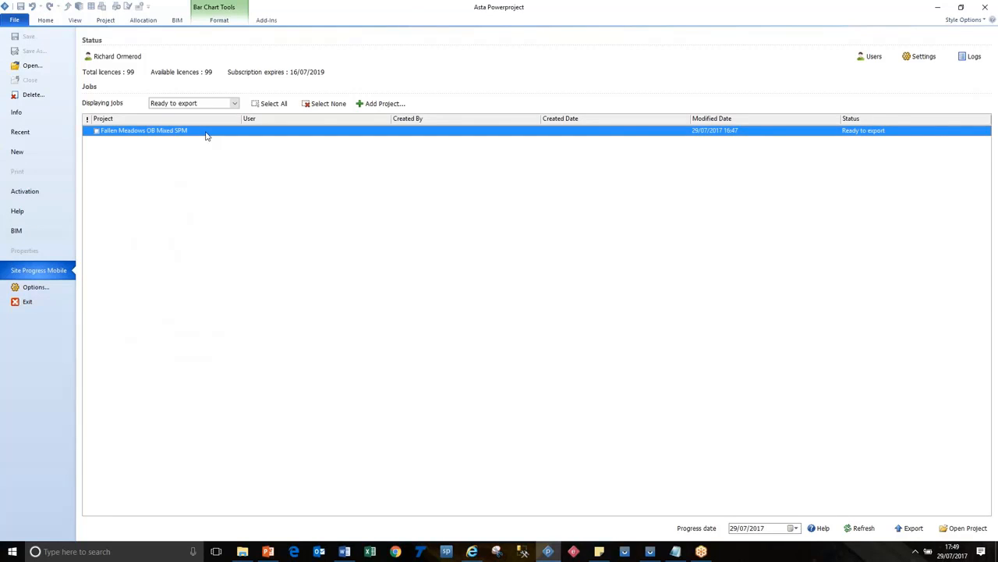
right_click(211, 165)
click(222, 148)
click(384, 108)
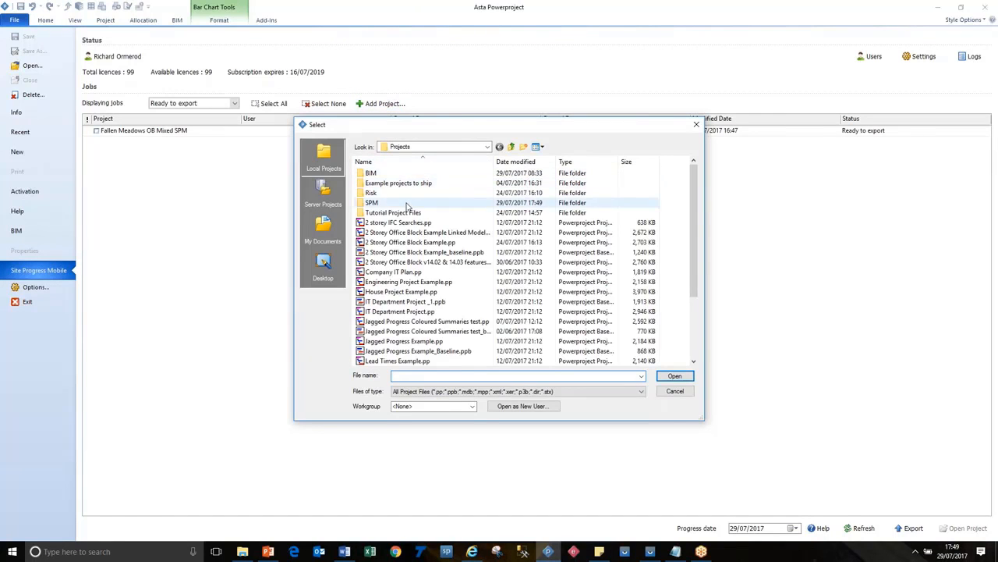
double_click(406, 203)
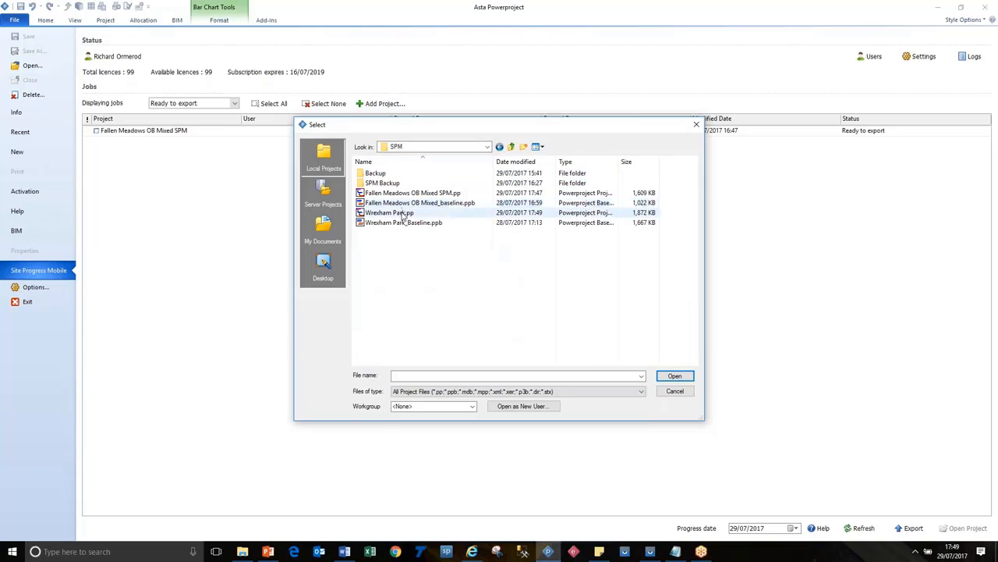
double_click(403, 213)
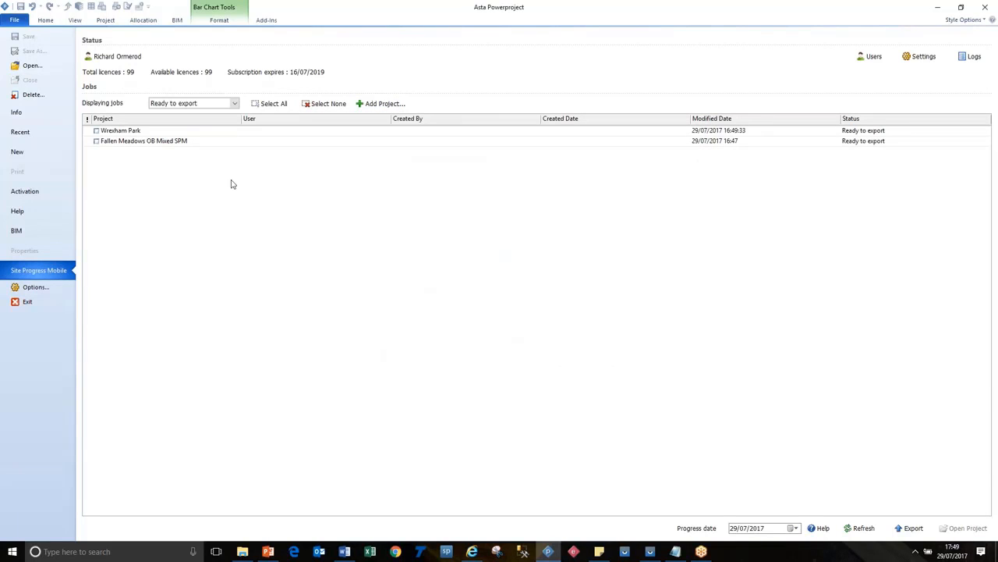
Step: Mark both Fallen Meadows OB Mixed SPM and Wrexham Park for export and sort the jobs by modified date
click(97, 142)
click(96, 131)
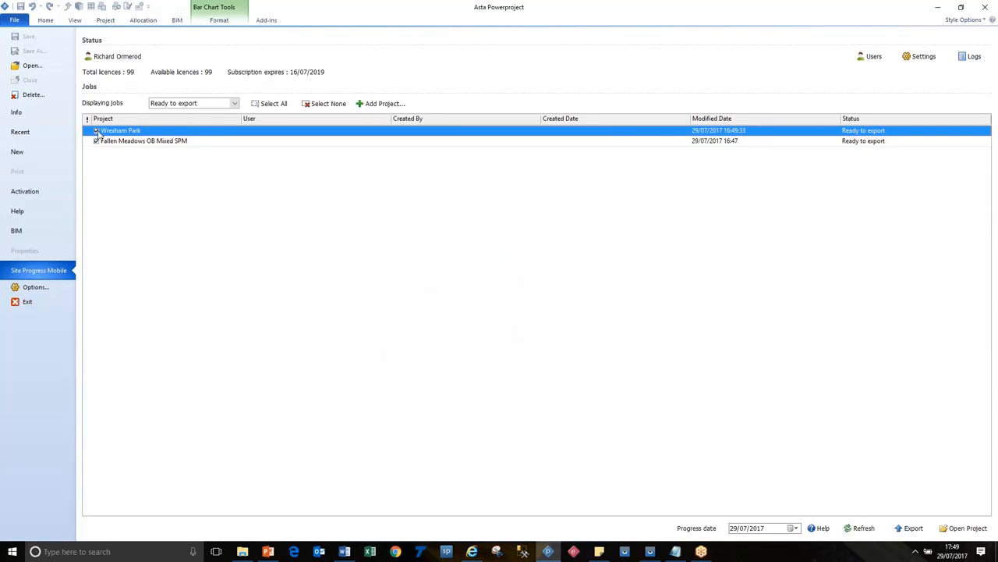
click(234, 104)
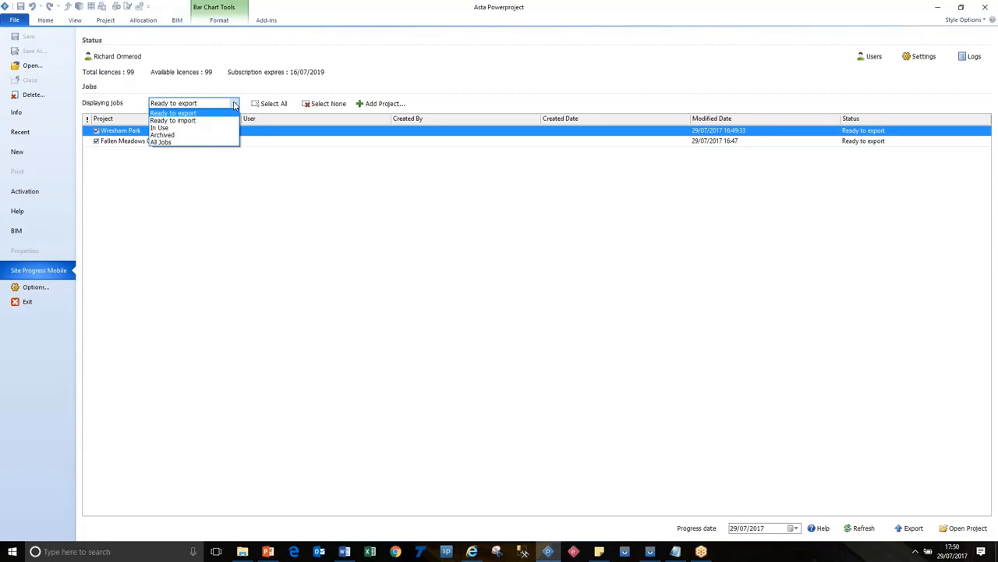
click(234, 105)
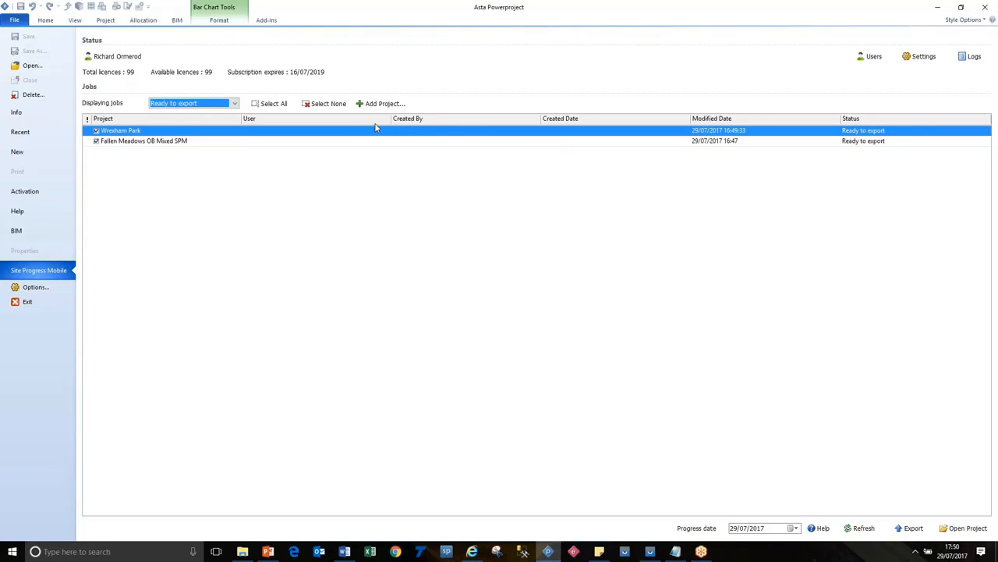
click(762, 121)
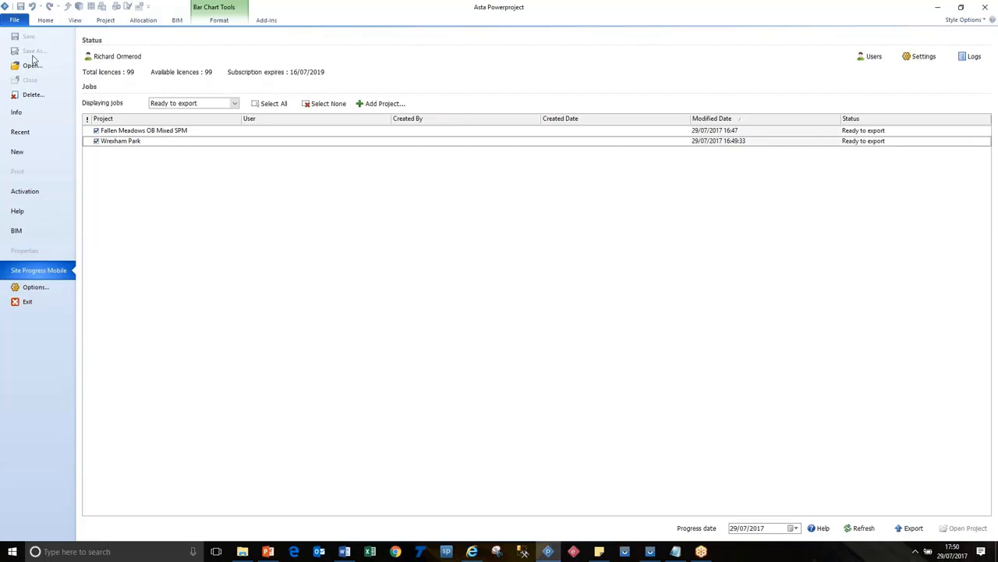
Step: Open the recent project Fallen Meadows OB Mixed SPM and widen the bar chart area up to the Finish variance column
click(35, 133)
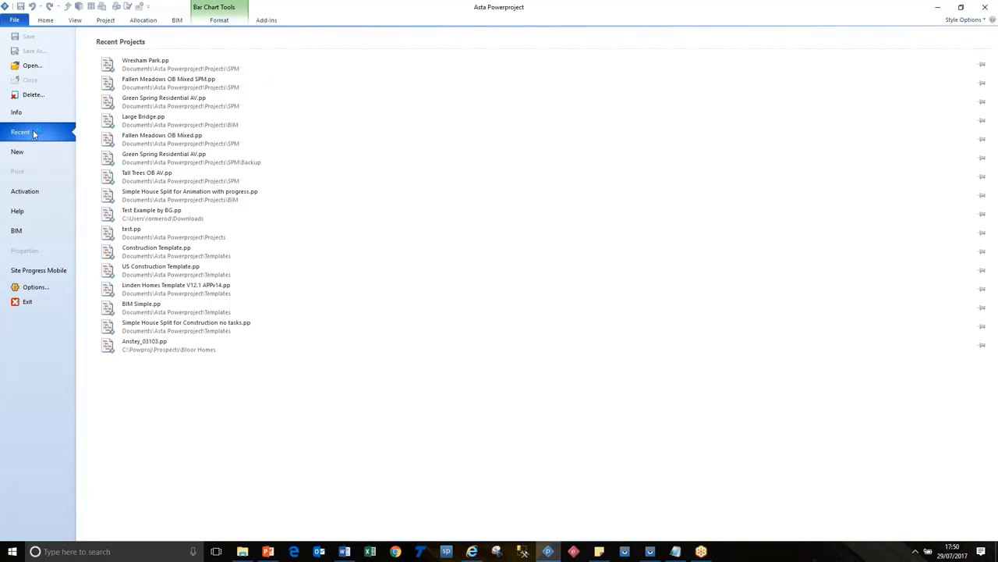
click(164, 86)
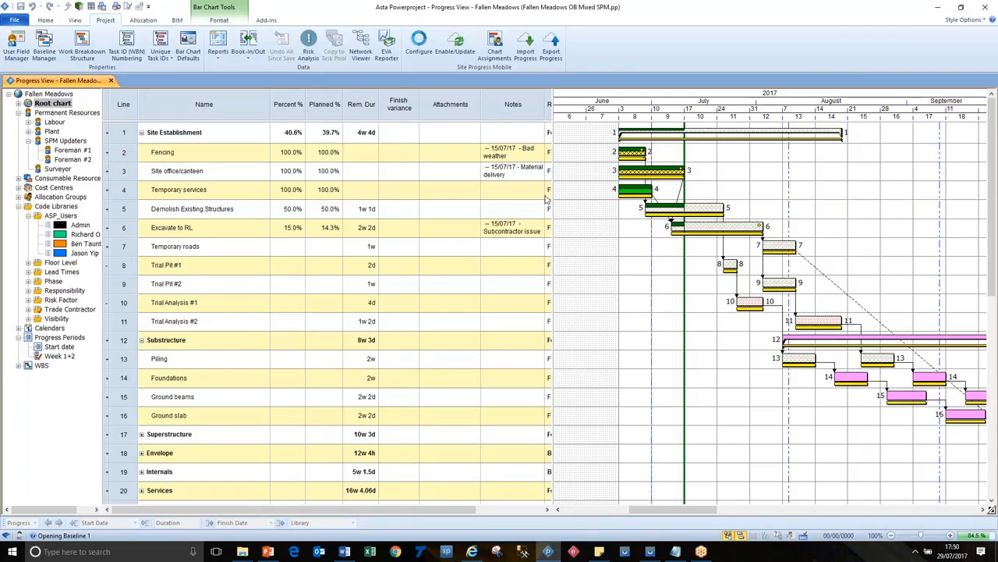
drag(553, 205, 413, 205)
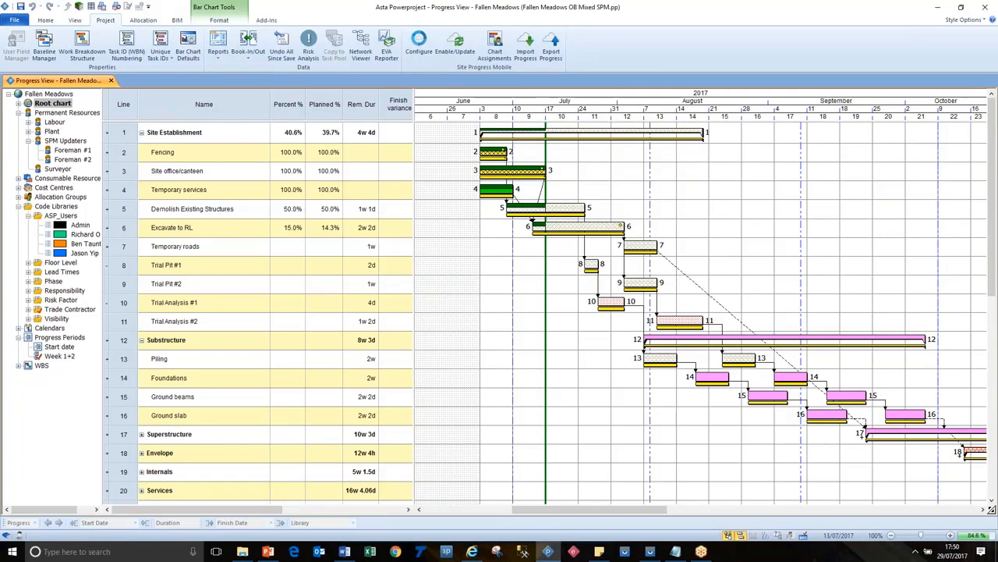
Step: Inspect the Fencing, Site office/canteen and Temporary services task bars and clear the selection
click(494, 151)
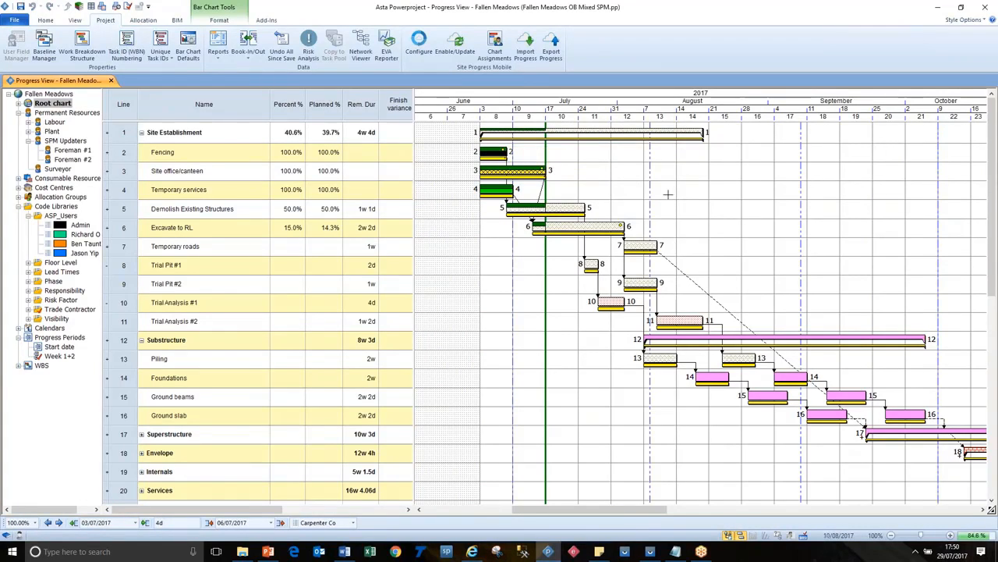
click(491, 170)
click(496, 188)
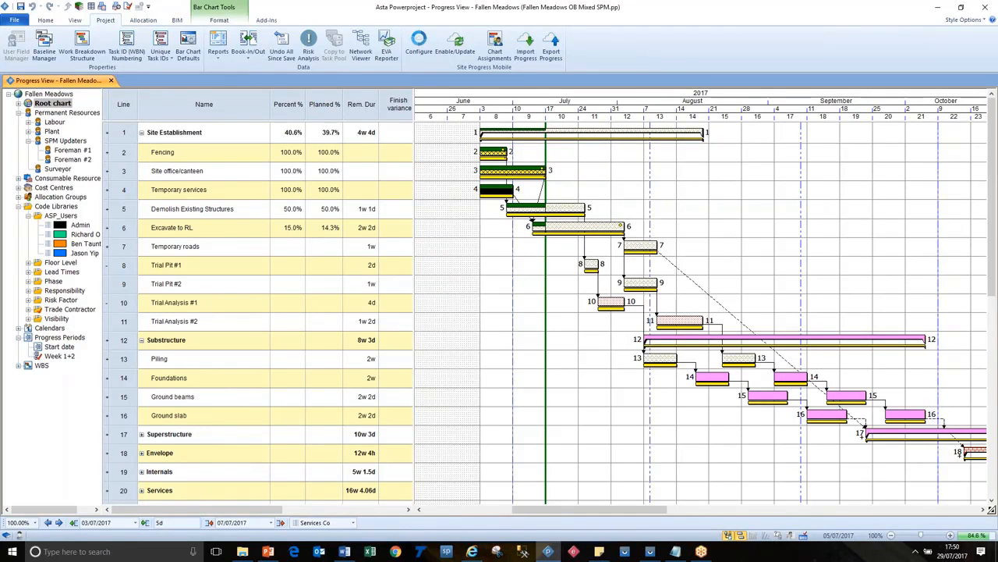
click(597, 186)
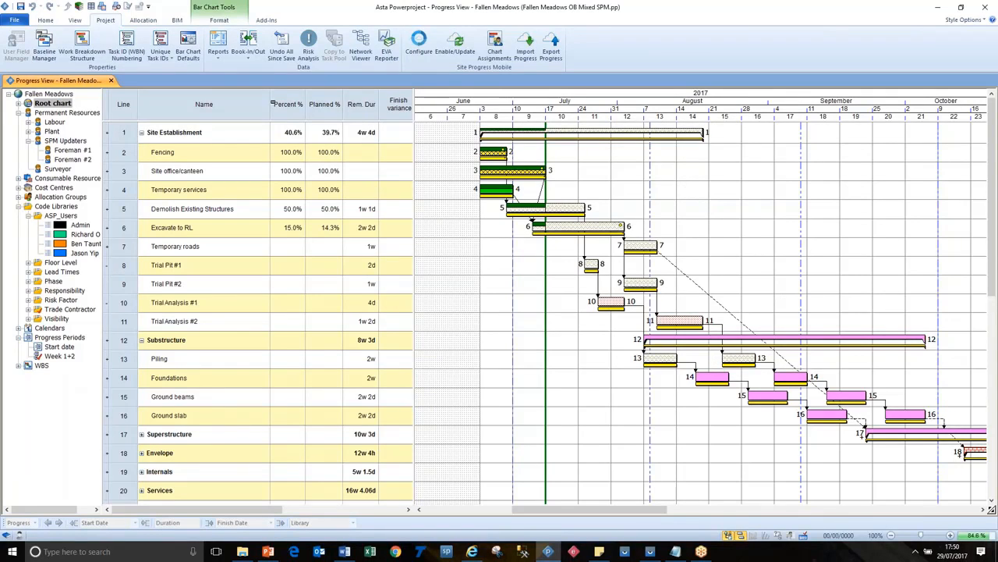
Step: Apply the Progress - 1-stripe view to the Fallen Meadows project
click(75, 20)
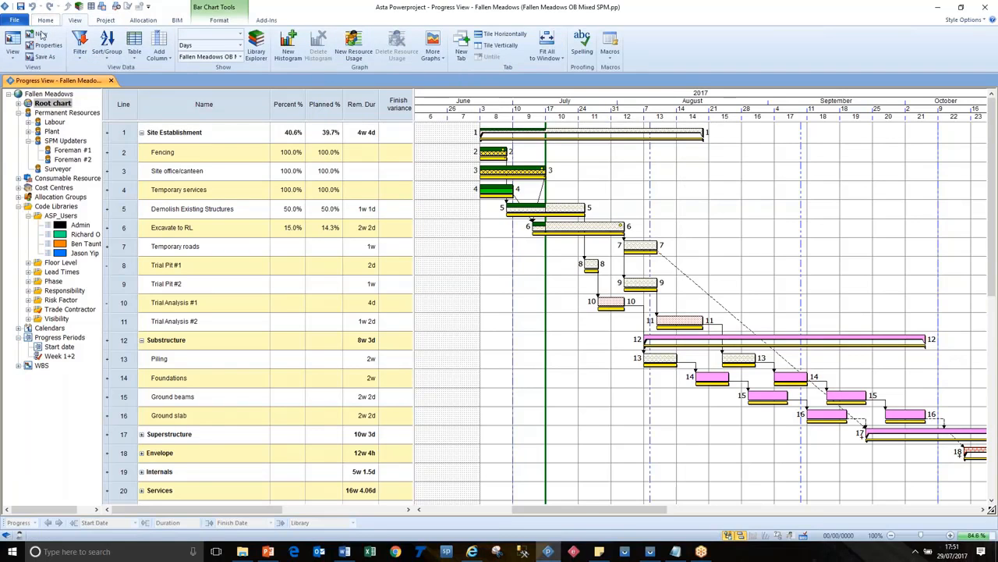
click(15, 58)
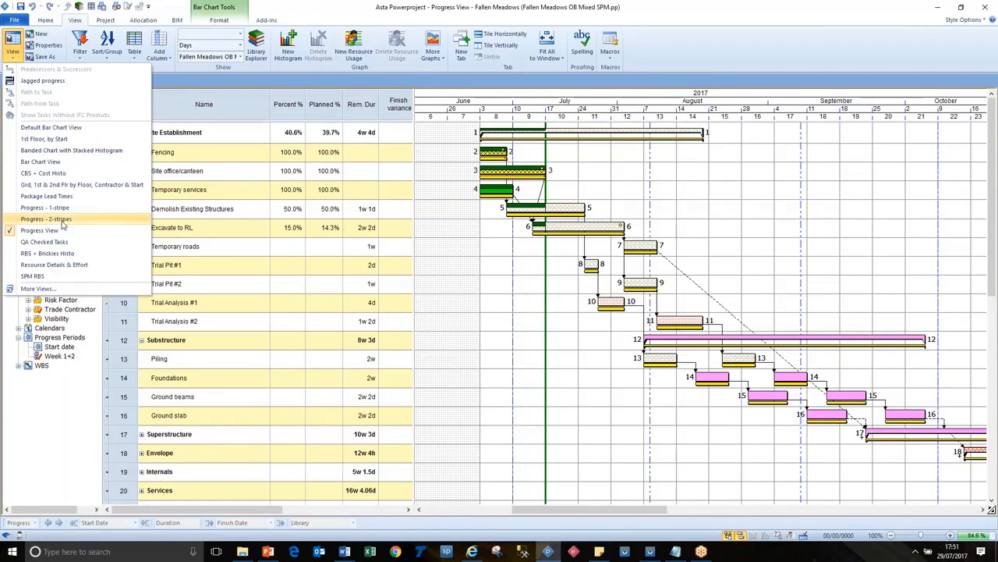
click(69, 208)
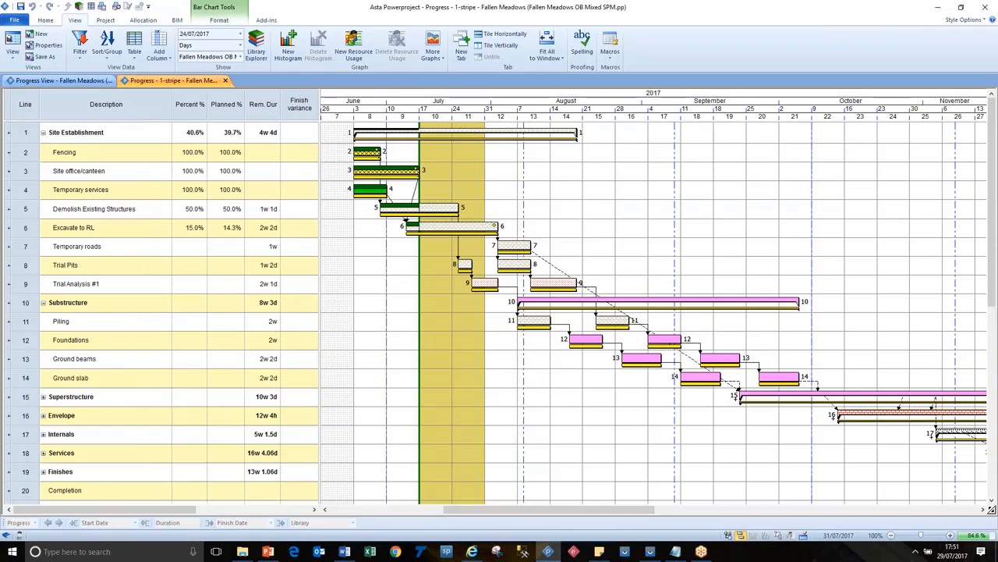
Step: Set the Site Progress Mobile progress date to 30/07/2017
click(106, 21)
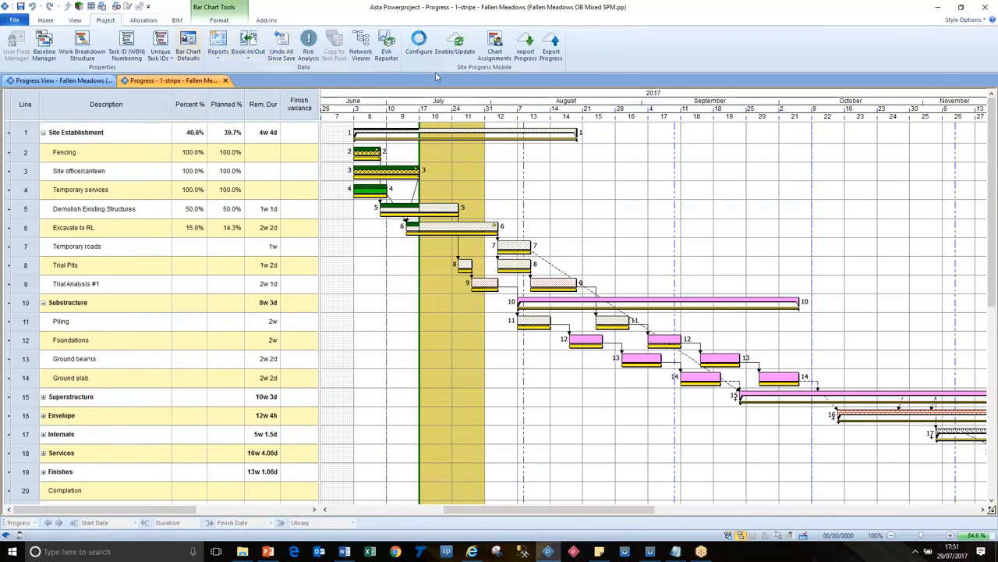
click(419, 46)
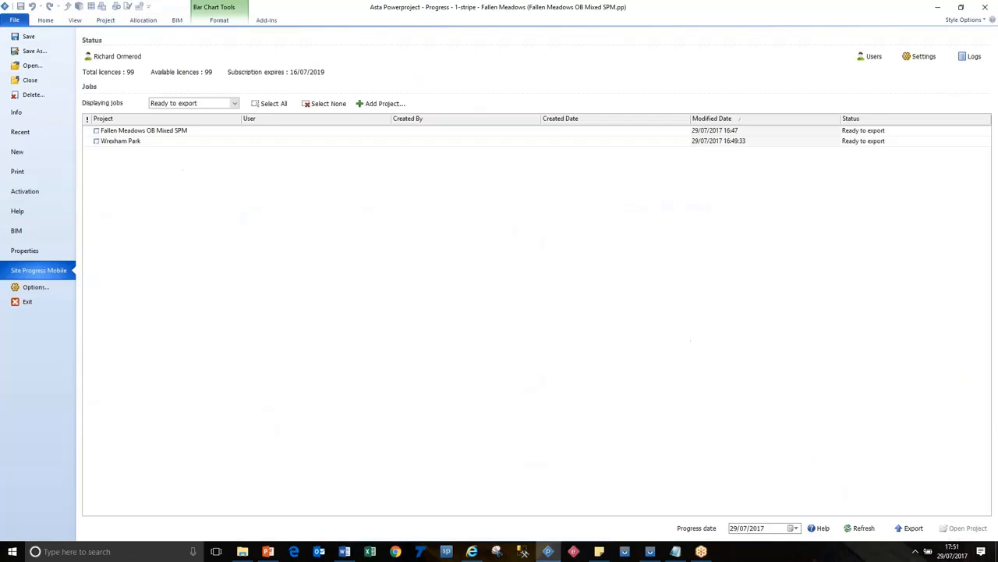
click(794, 528)
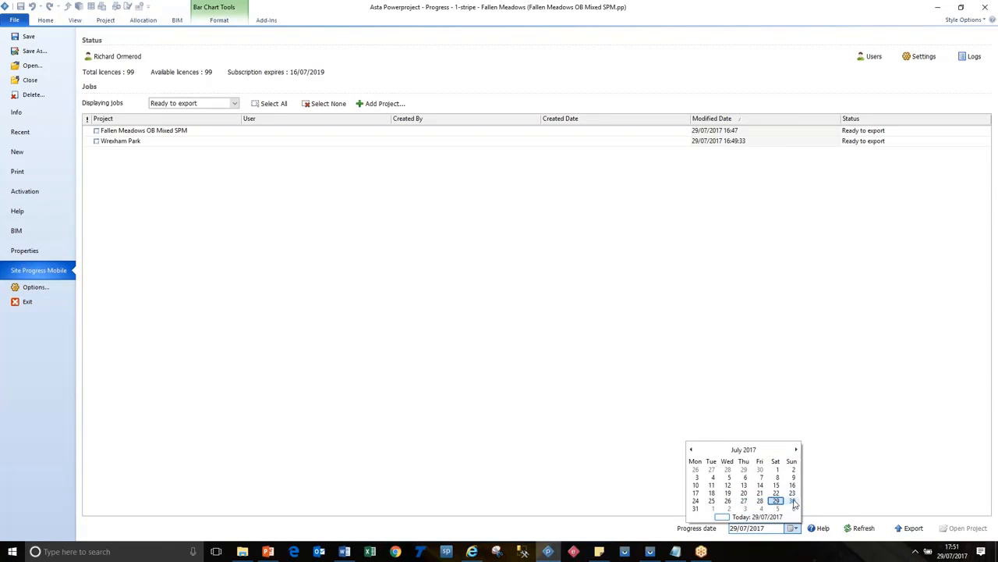
click(792, 500)
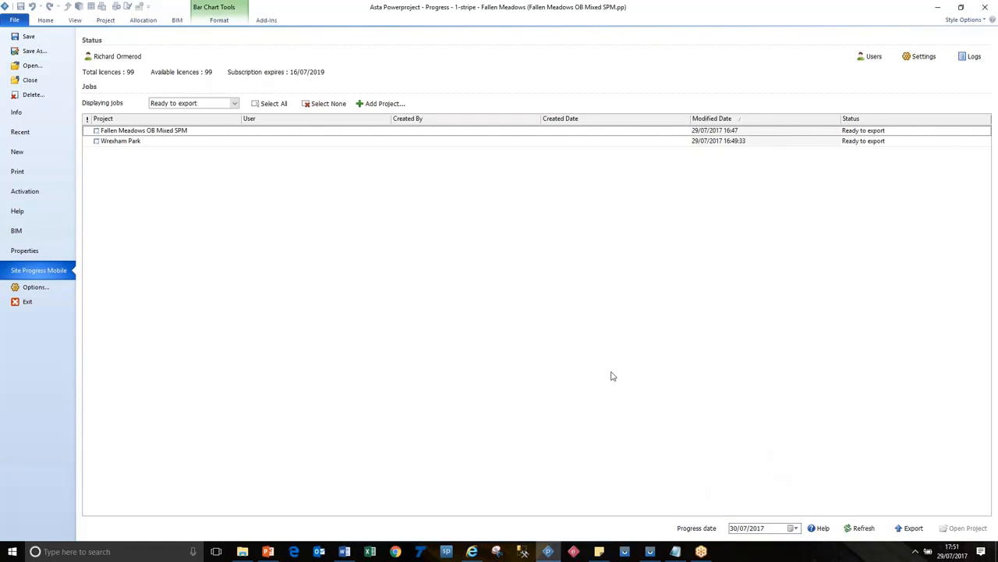
Step: Return to the bar chart, inspect the Demolish Existing Structures, Excavate to RL, Temporary roads, Trial Pits and Trial Analysis #1 bars, and clear the selection
click(60, 23)
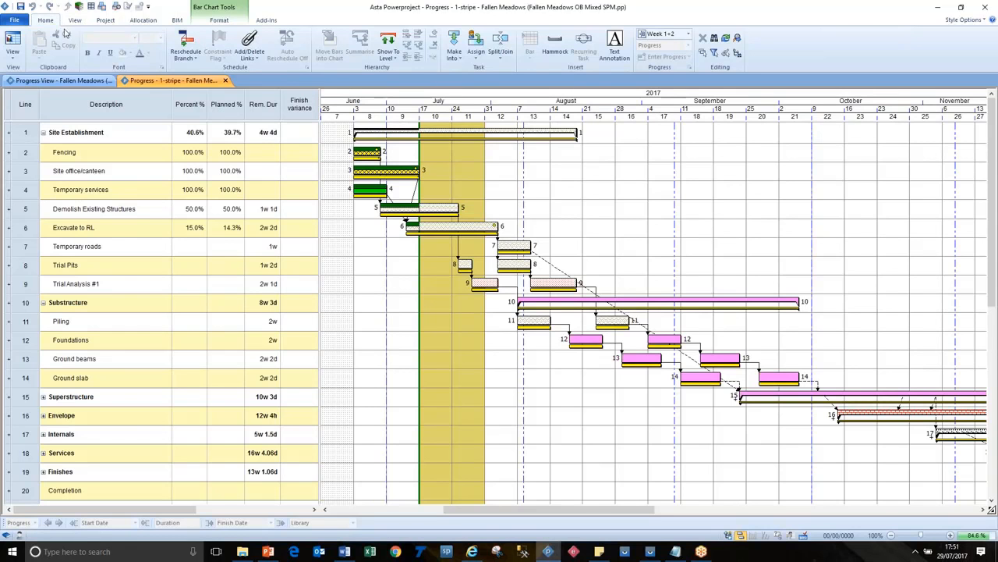
click(438, 207)
click(464, 229)
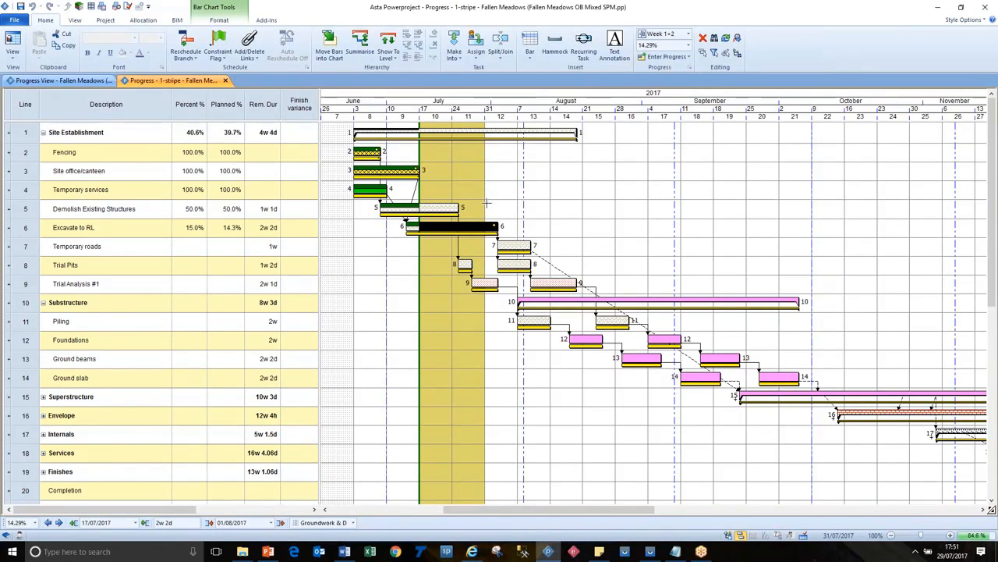
click(484, 283)
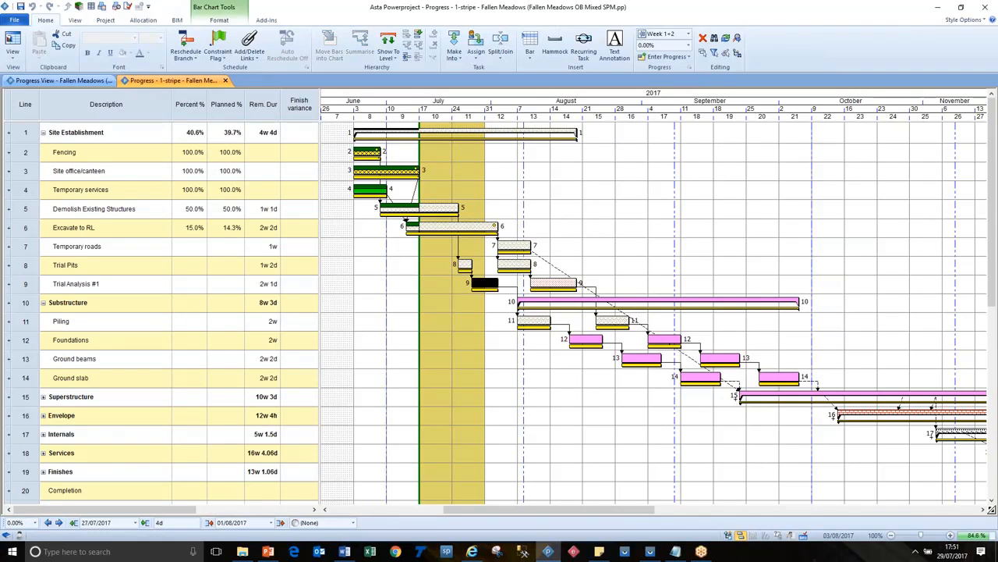
click(511, 264)
click(513, 245)
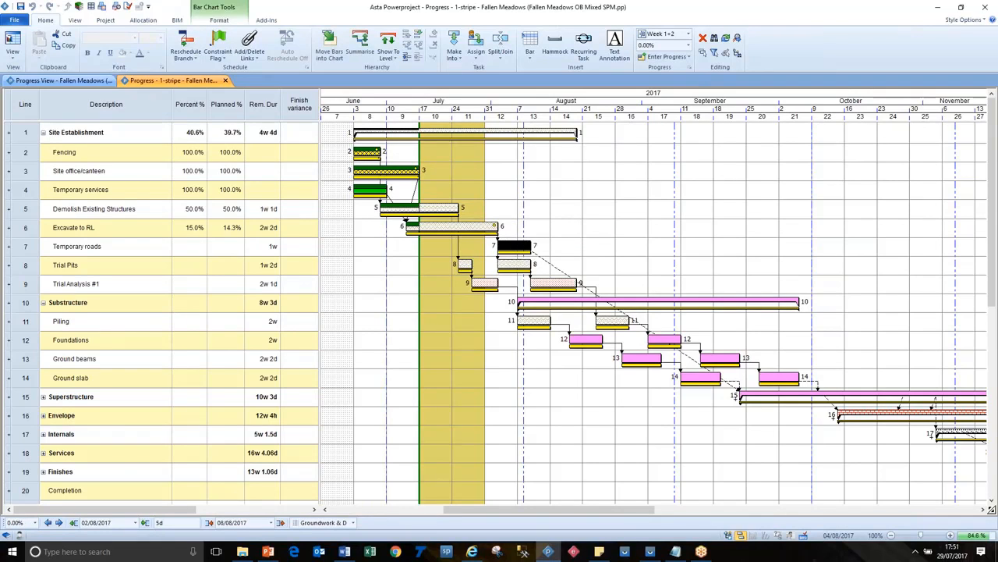
click(512, 263)
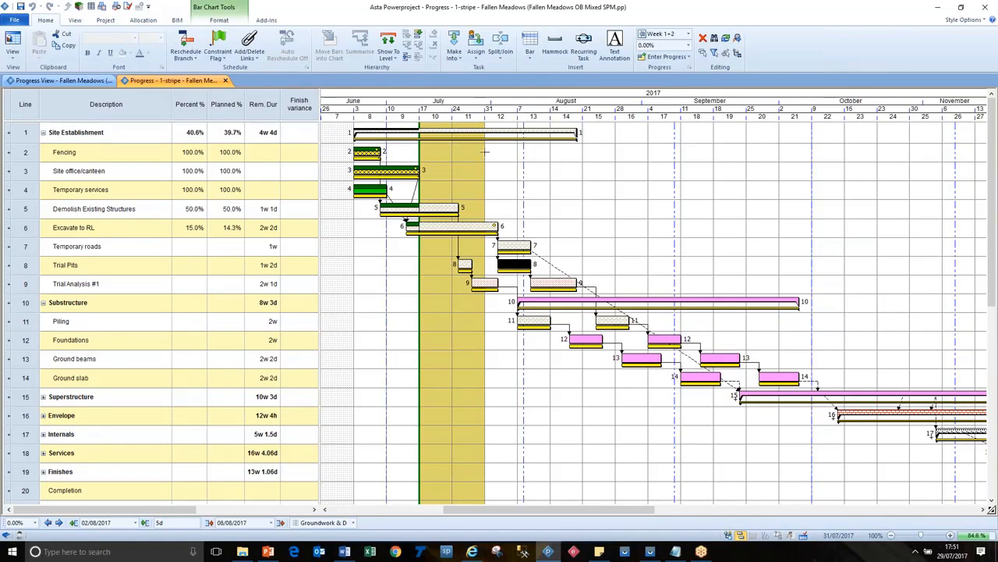
click(476, 225)
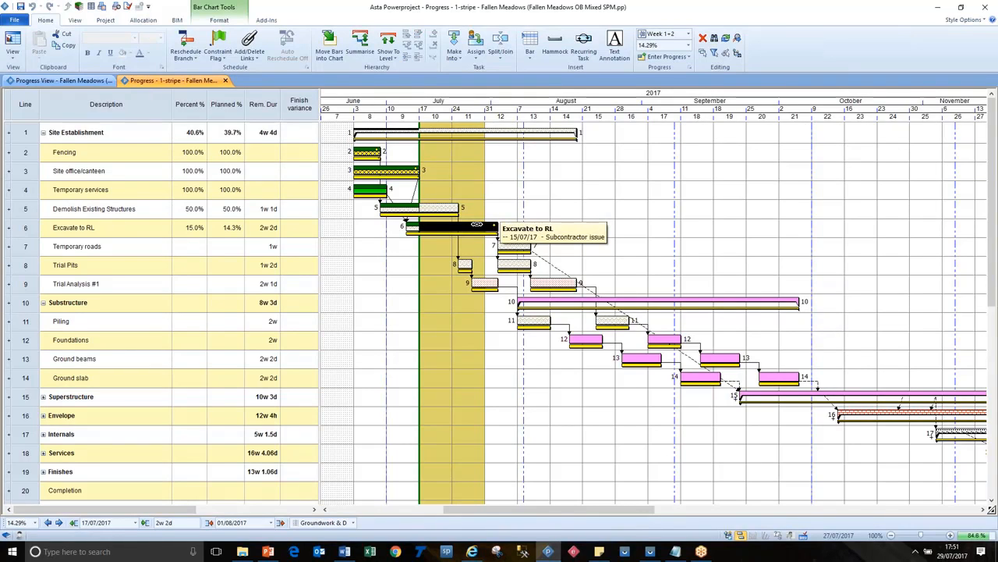
click(484, 282)
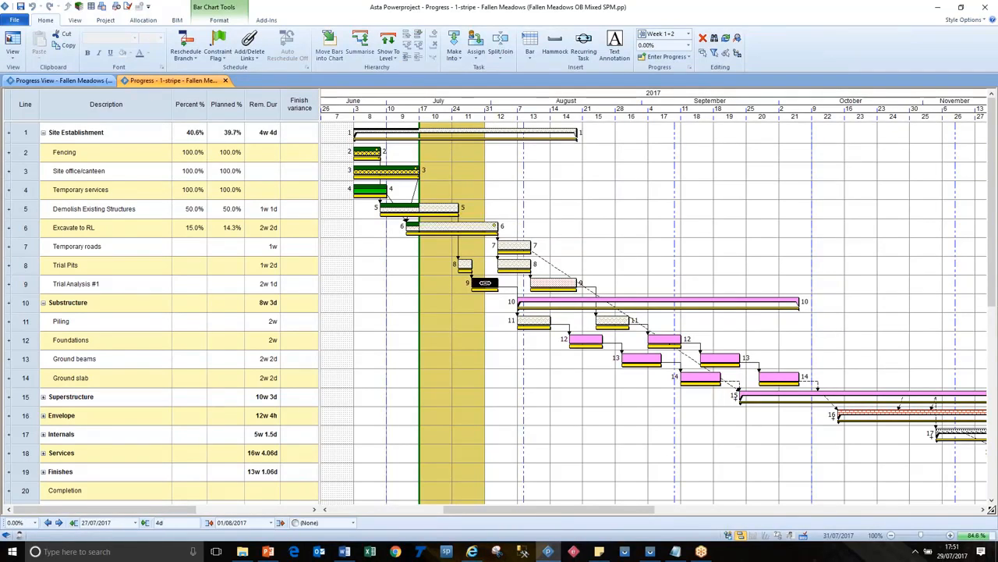
click(393, 242)
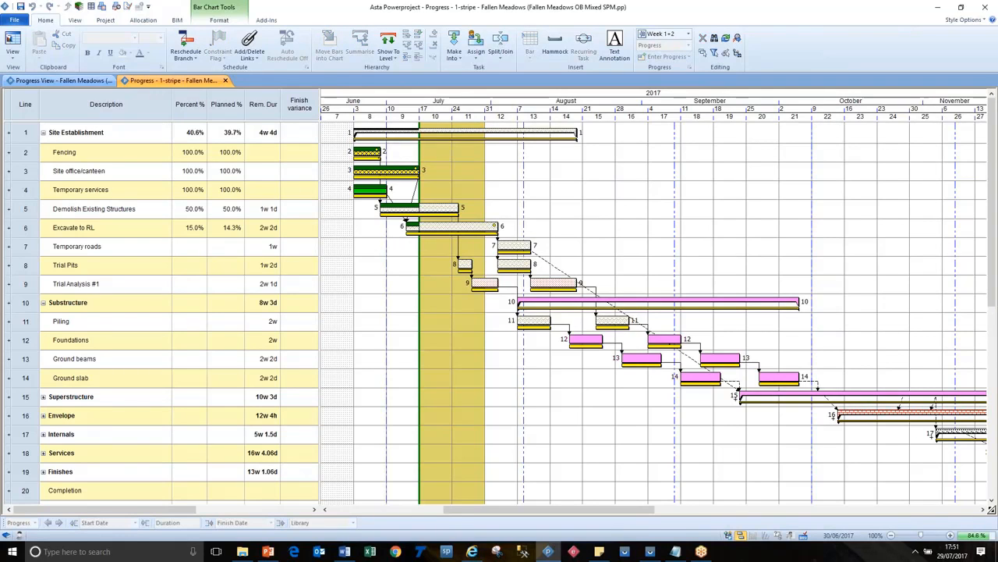
Step: Apply the Progress - 2-stripes view to the Fallen Meadows project
click(12, 52)
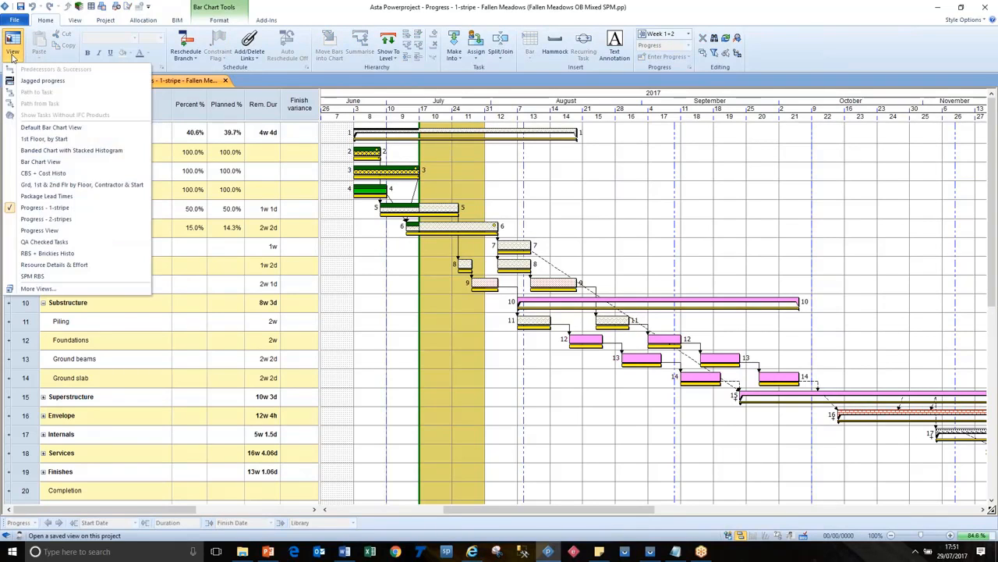
click(48, 219)
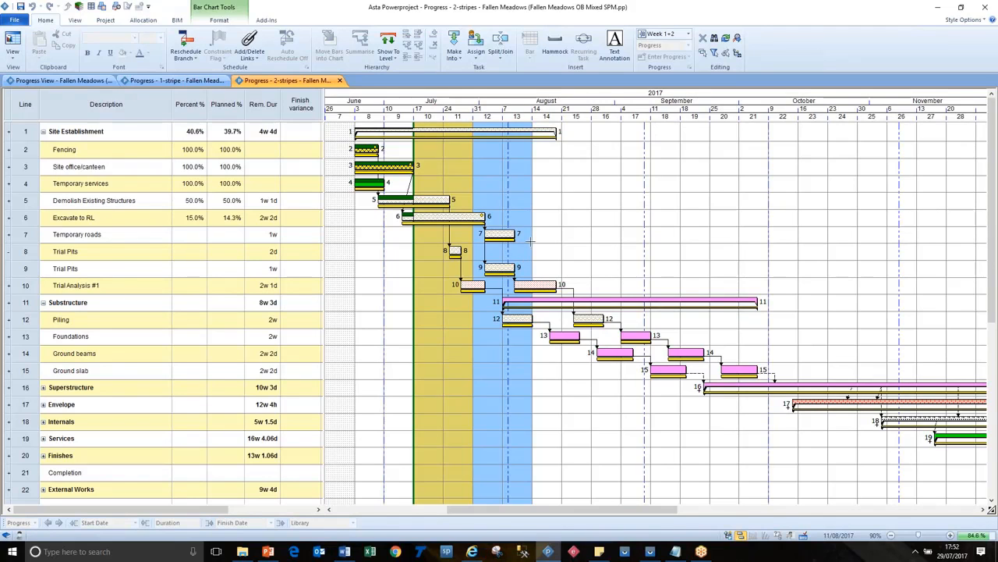
Step: Review how many days beyond the progress date tasks are exported in the Site Progress Mobile settings, cancel, and return to the chart
click(104, 20)
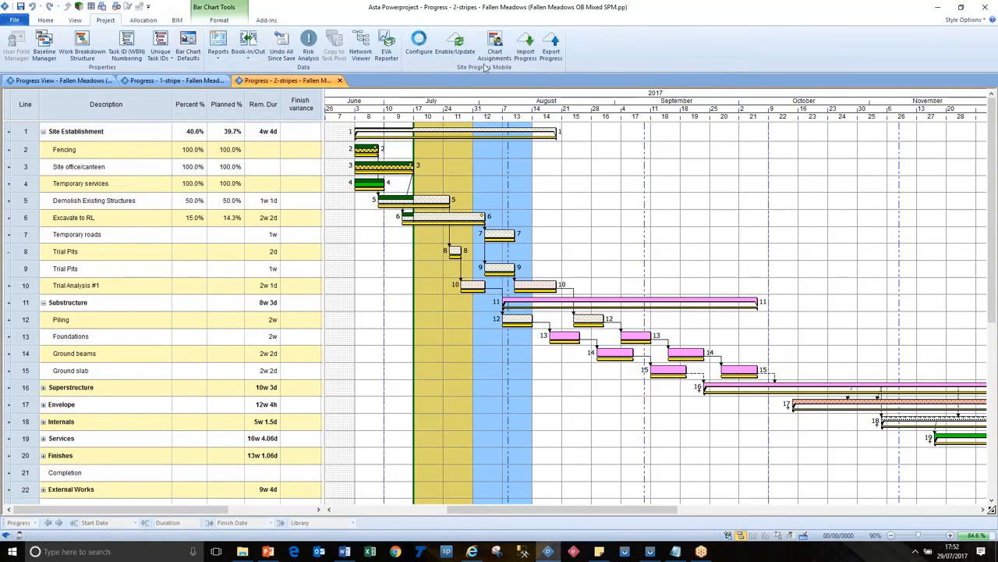
click(419, 43)
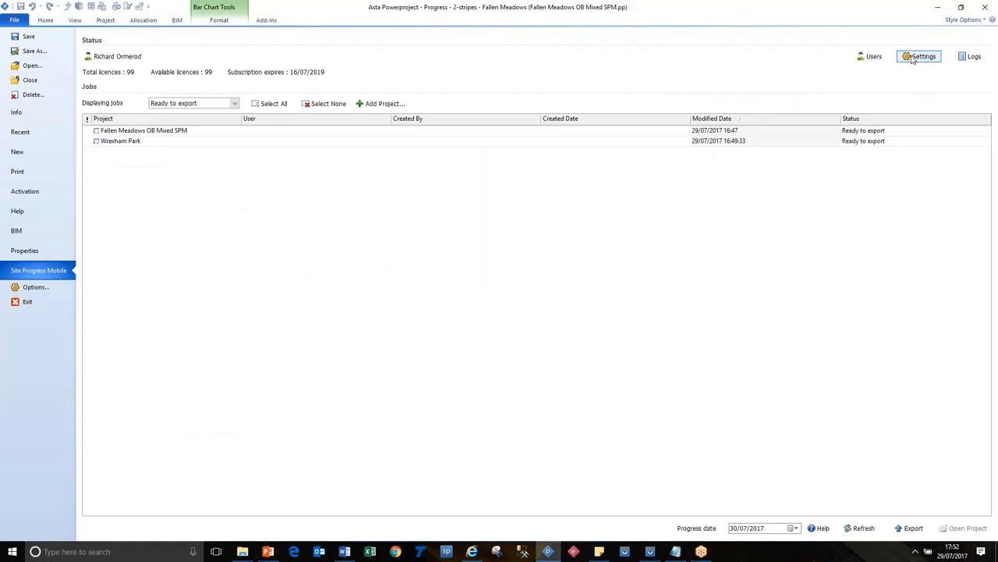
click(918, 57)
drag(429, 223, 415, 222)
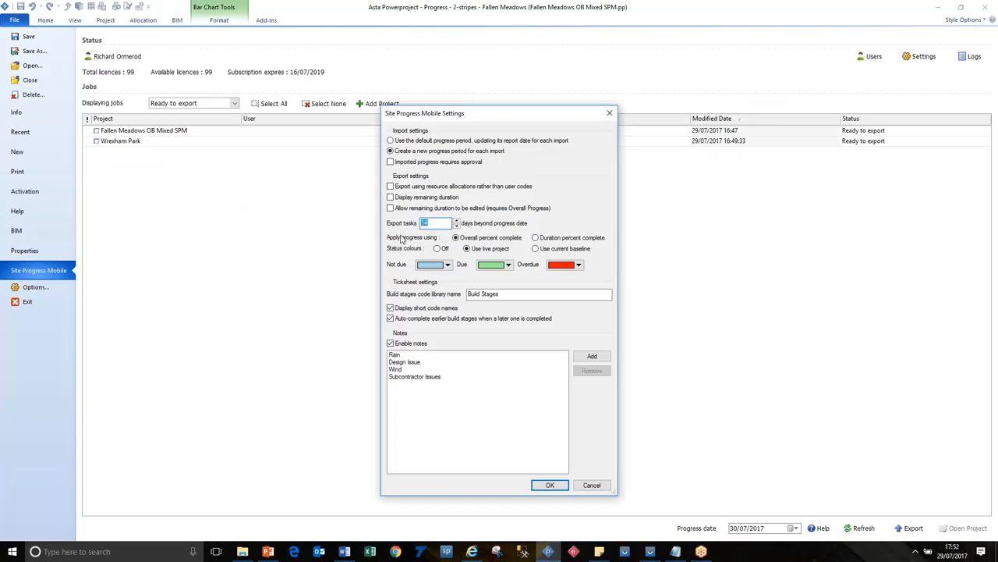
click(435, 221)
click(593, 485)
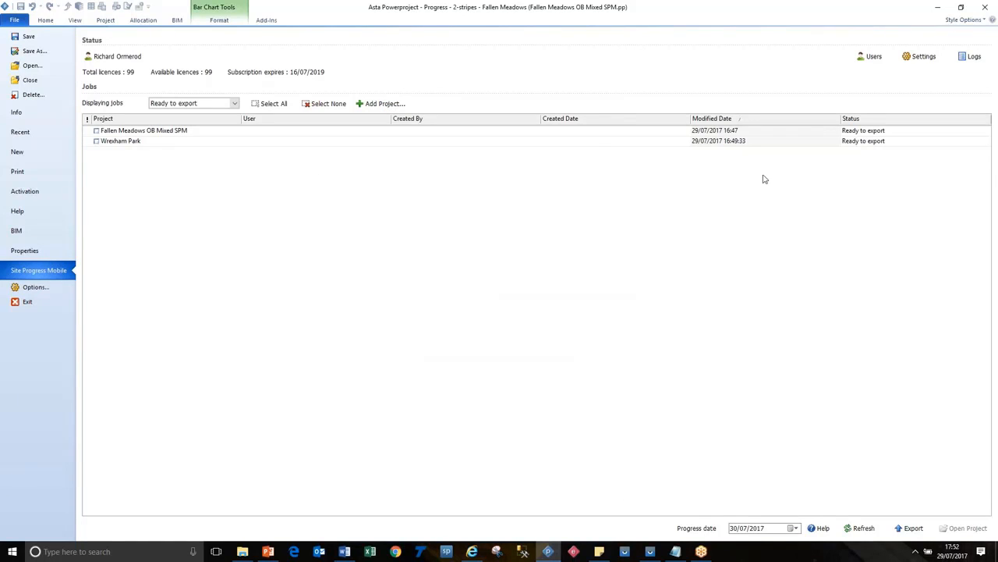
click(45, 19)
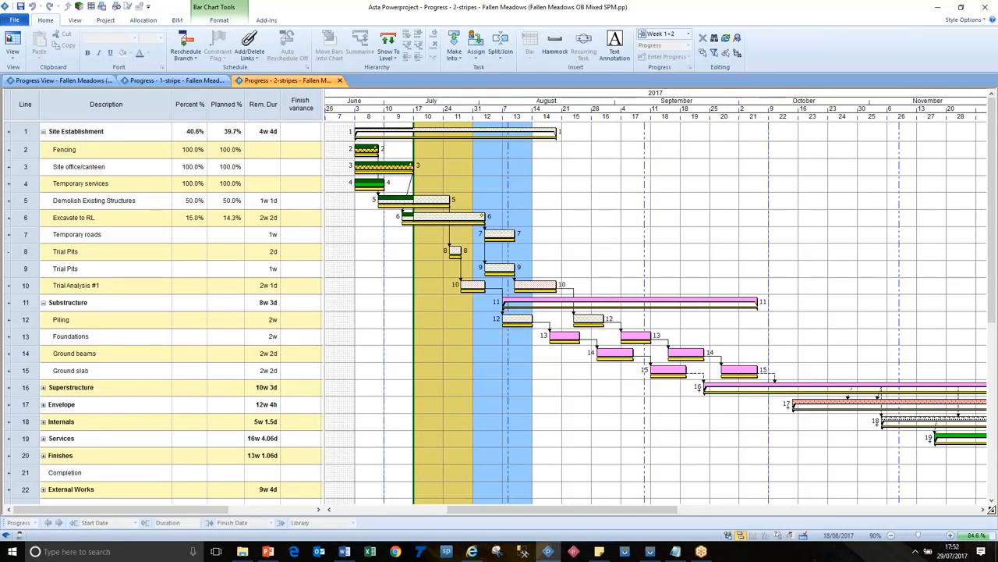
Step: Switch to the Progress View of Fallen Meadows, save the project and close it
click(106, 81)
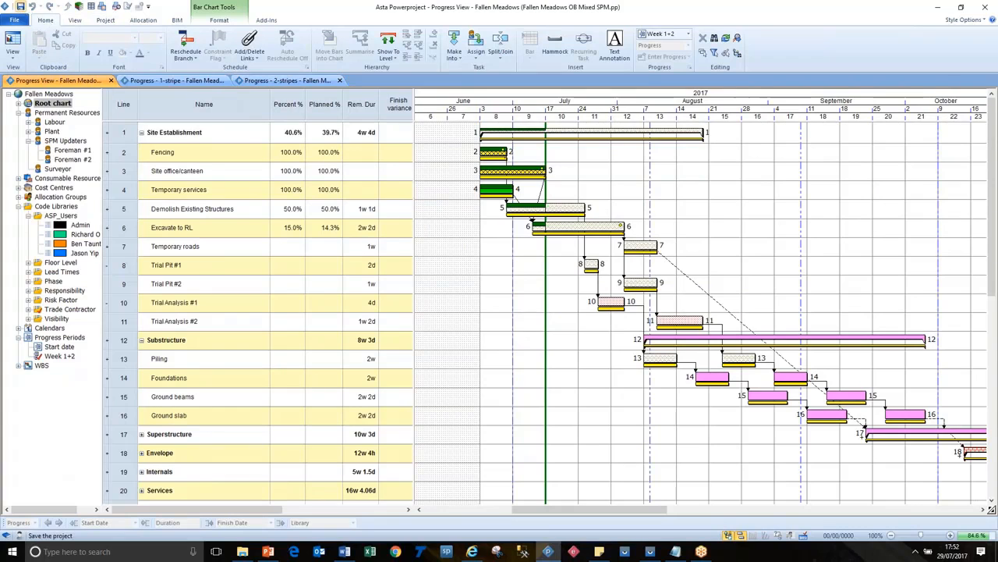
click(12, 19)
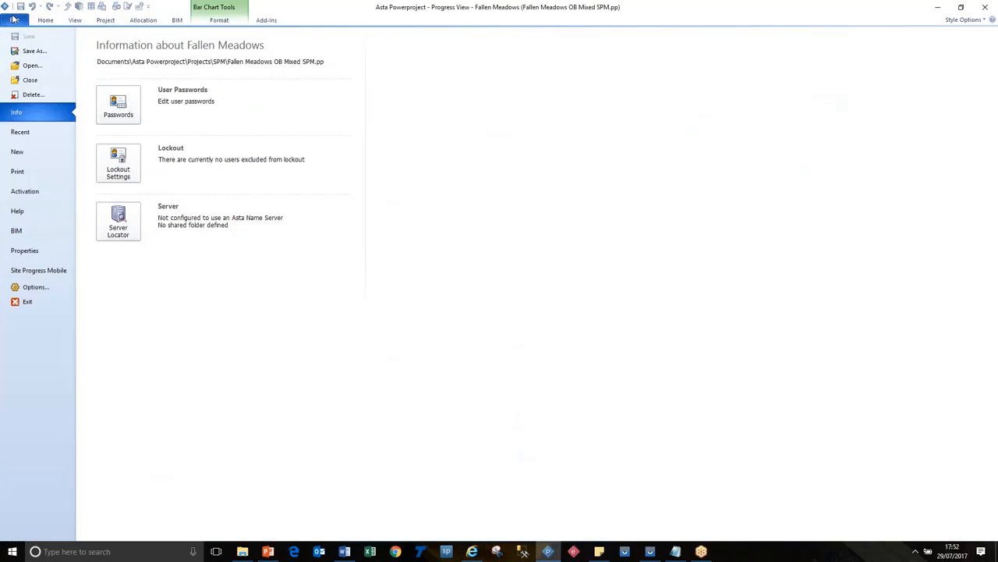
click(30, 81)
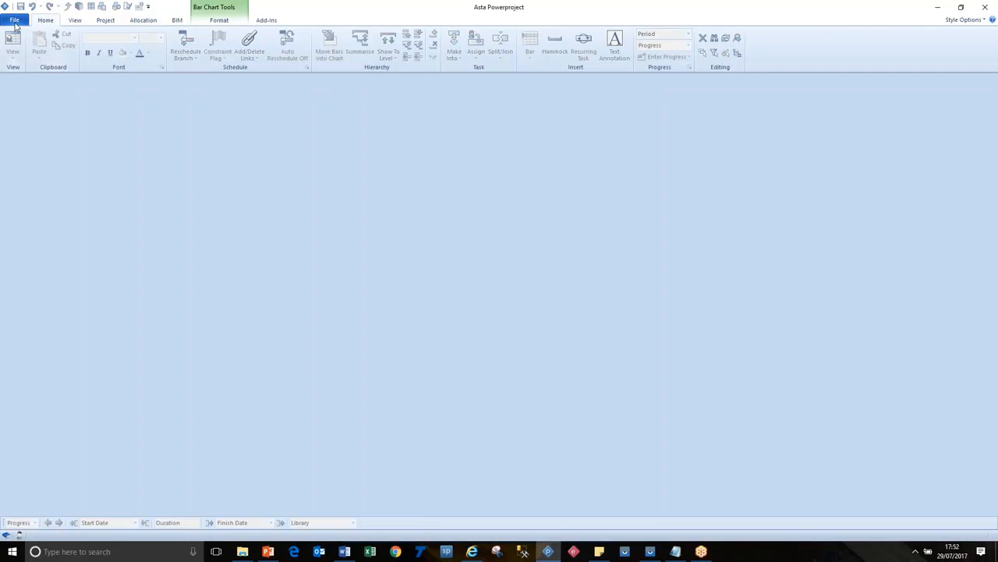
Step: Export progress for Wrexham Park and Fallen Meadows OB Mixed SPM from Site Progress Mobile with the progress date 30/07/2017
click(15, 20)
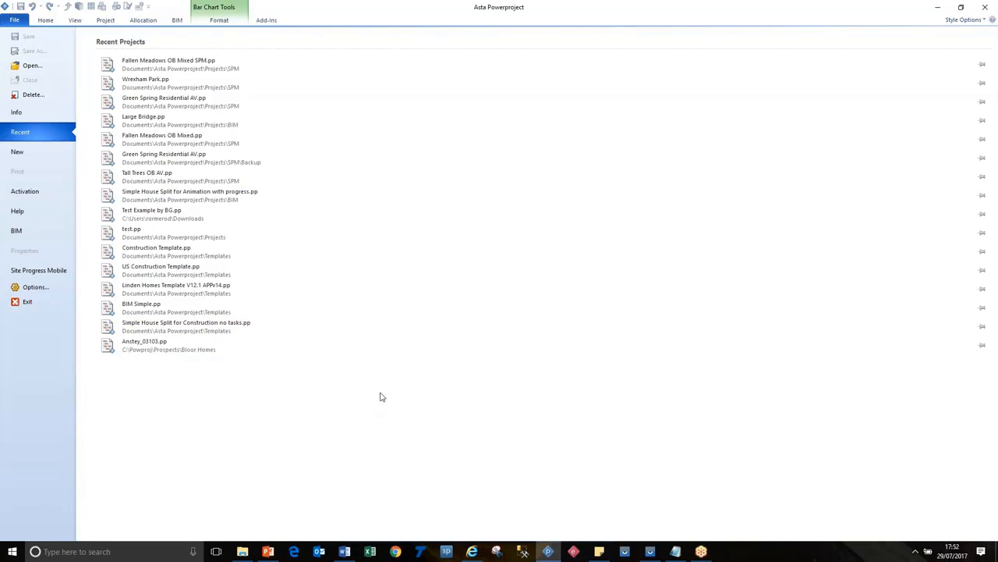
click(24, 270)
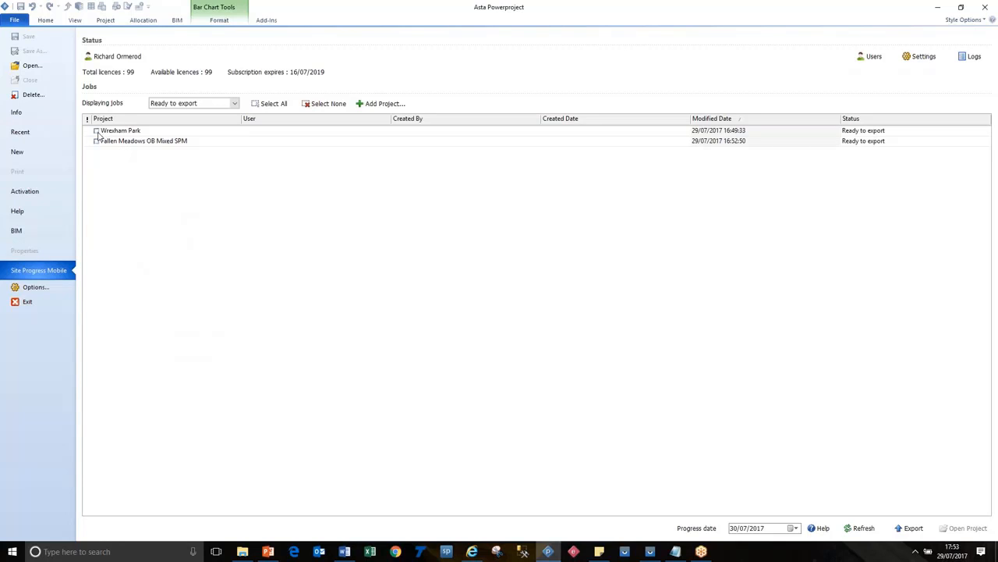
click(96, 132)
click(96, 142)
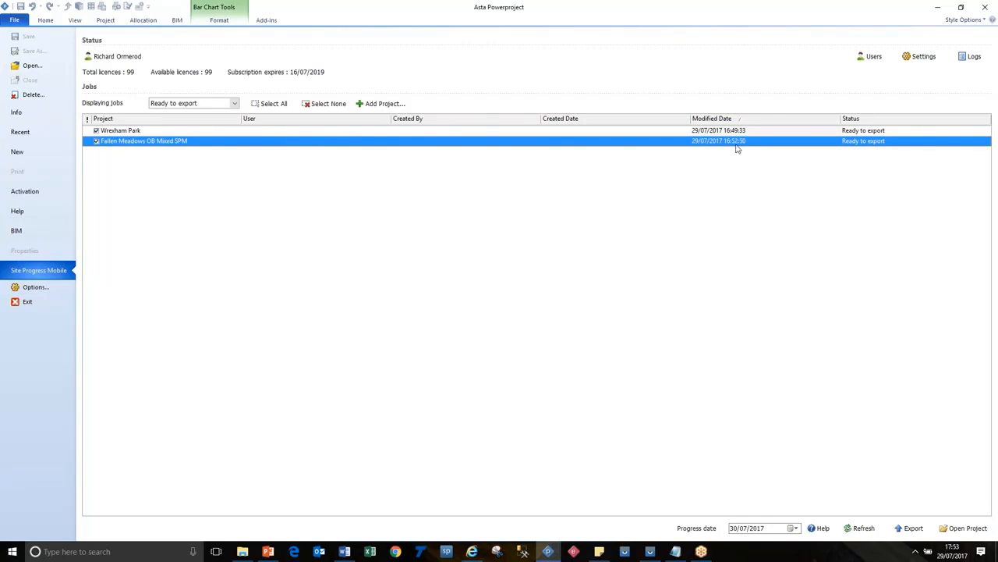
click(796, 529)
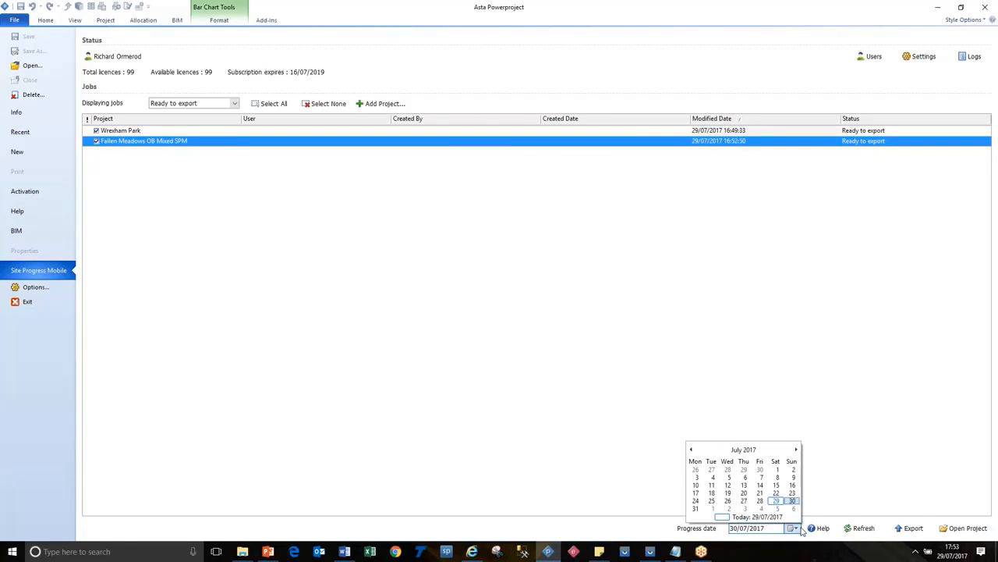
click(791, 501)
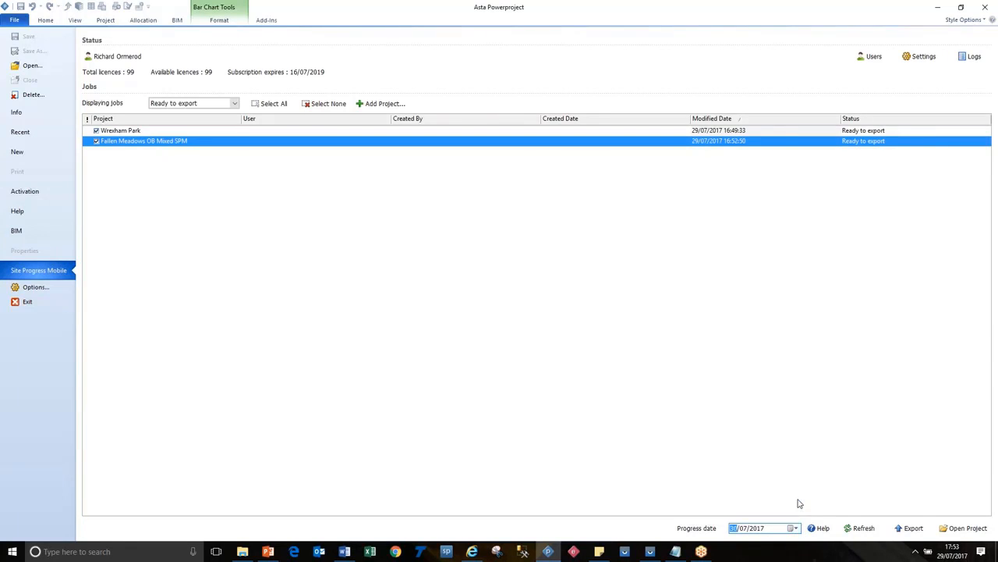
click(908, 530)
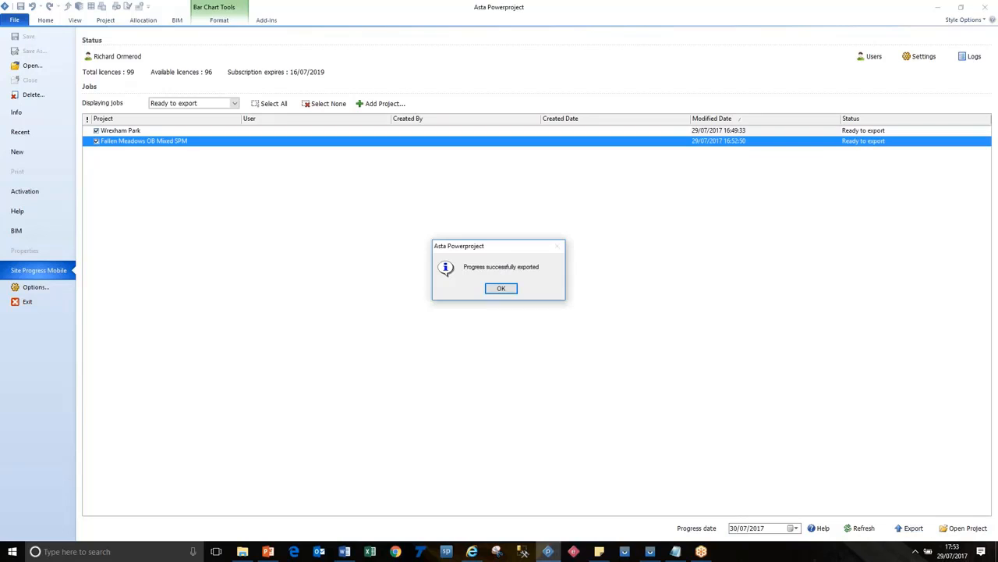
click(502, 289)
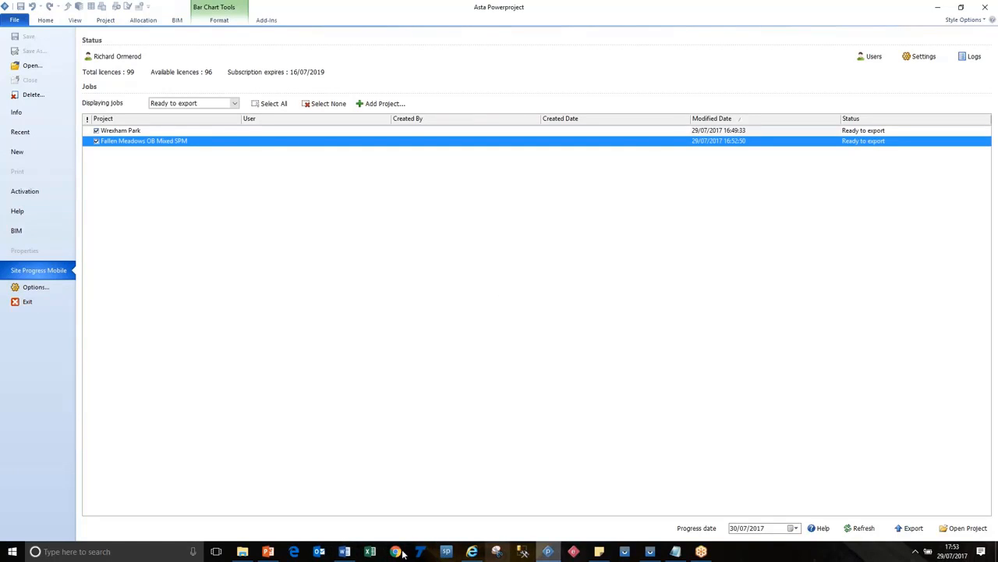
Step: Switch to the PowerPoint slide show to view the Site Progress Mobile Overview slide, and return to Asta Powerproject
click(269, 552)
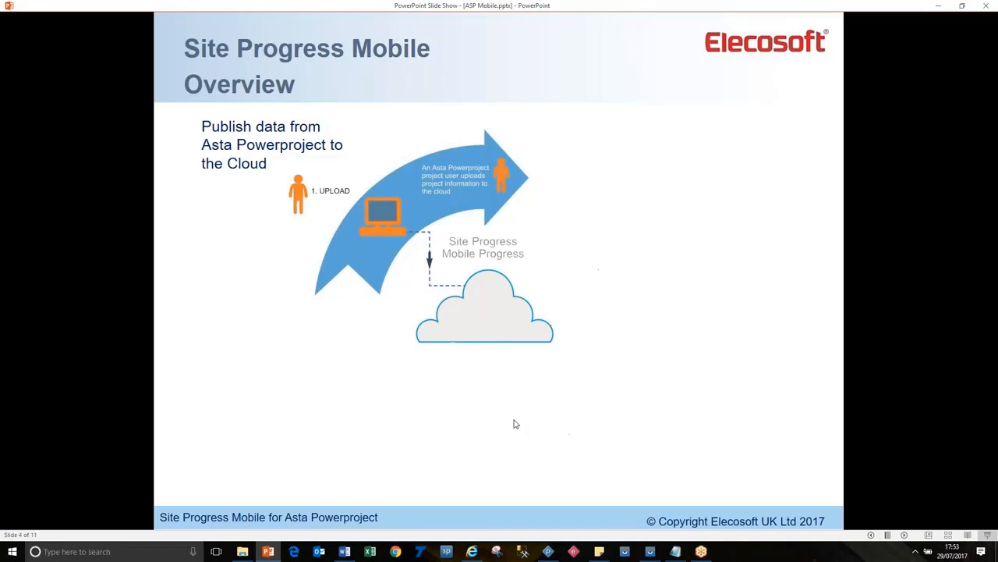
click(547, 551)
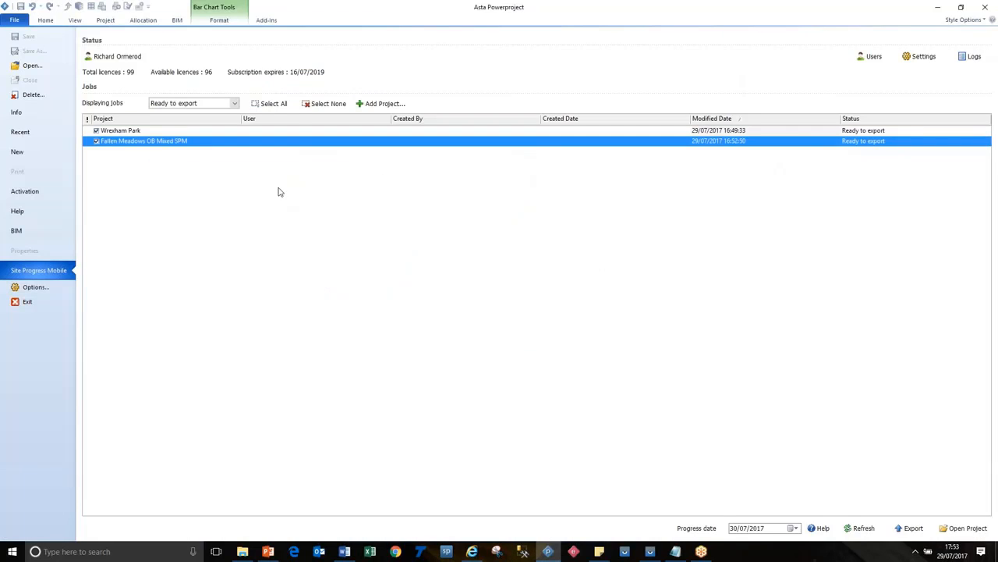
Step: Open the Site Progress Mobile settings and allow the remaining duration to be edited in the export settings
click(920, 59)
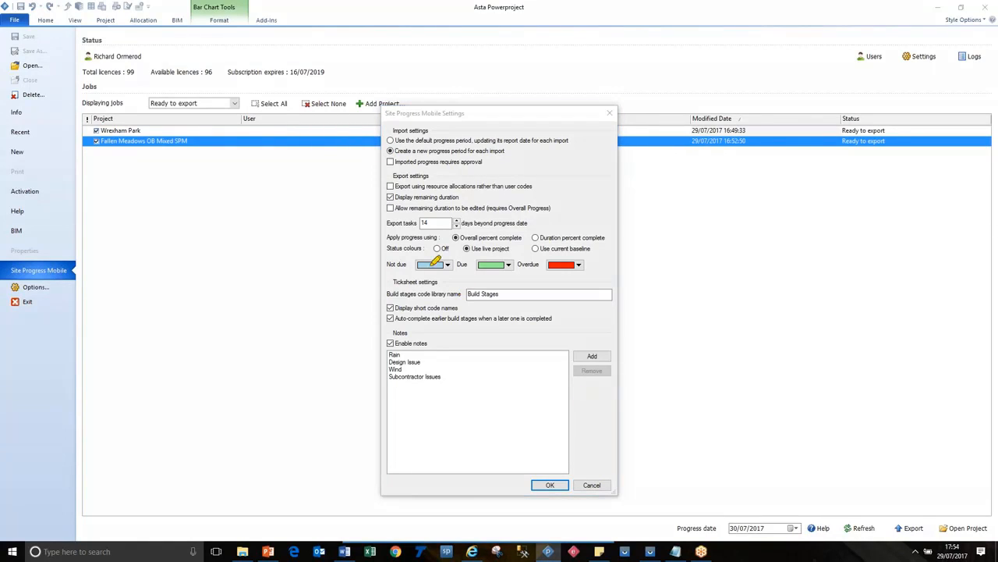
drag(387, 196, 460, 197)
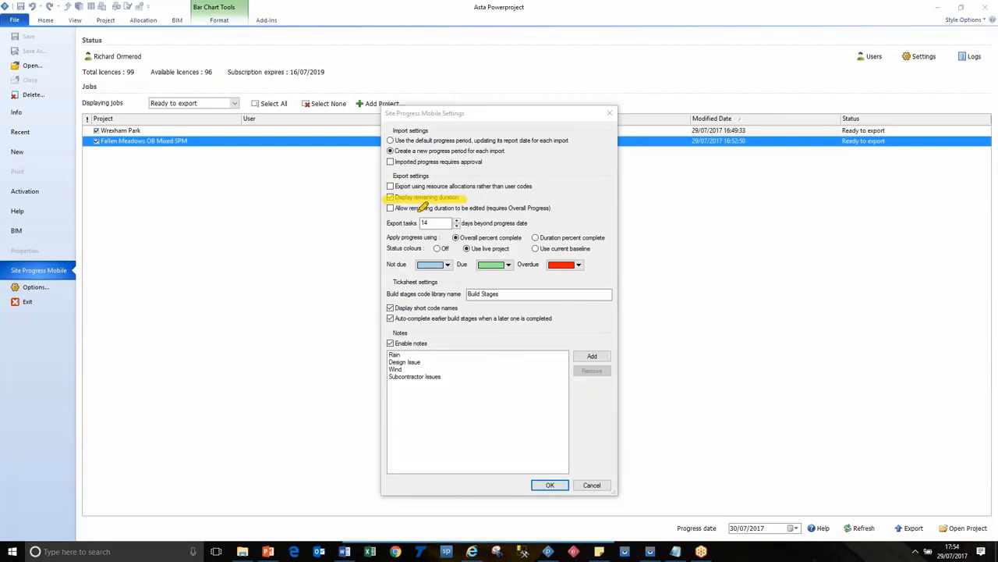
drag(396, 207, 484, 208)
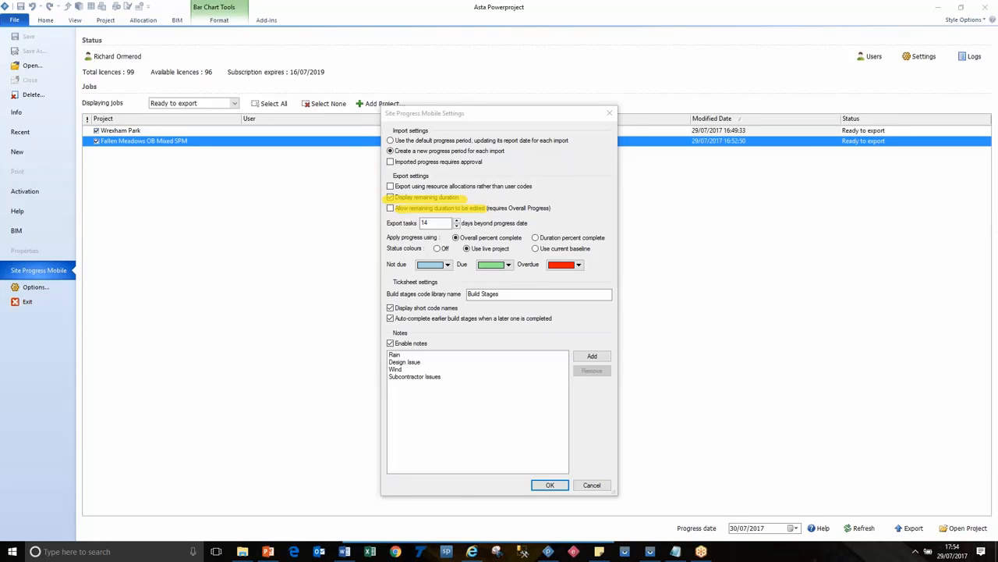
click(392, 209)
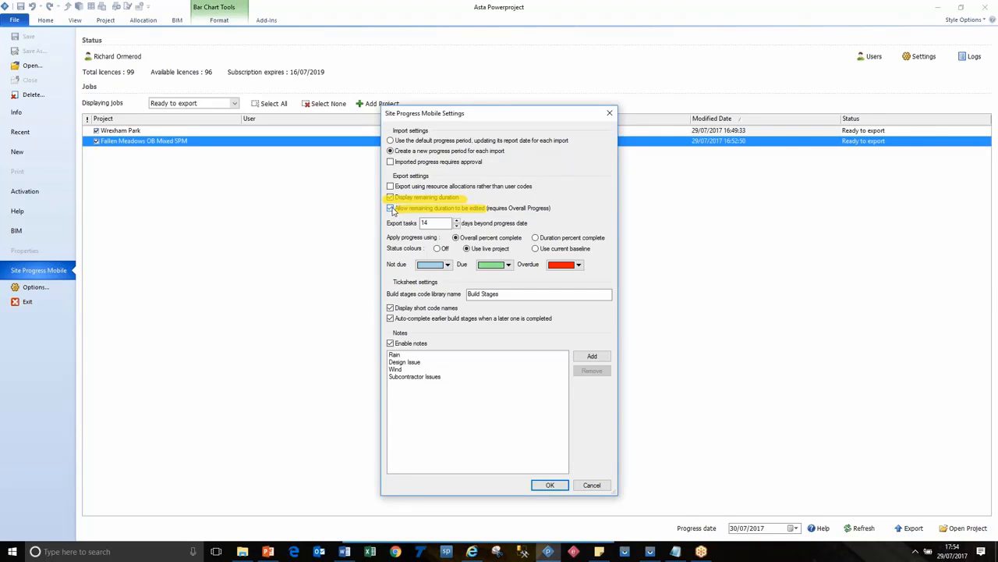
Step: Review the progress calculation options and the Overdue and Not due colour choices, keep Overall percent complete, and accept the settings
click(536, 238)
click(457, 238)
click(438, 248)
click(580, 266)
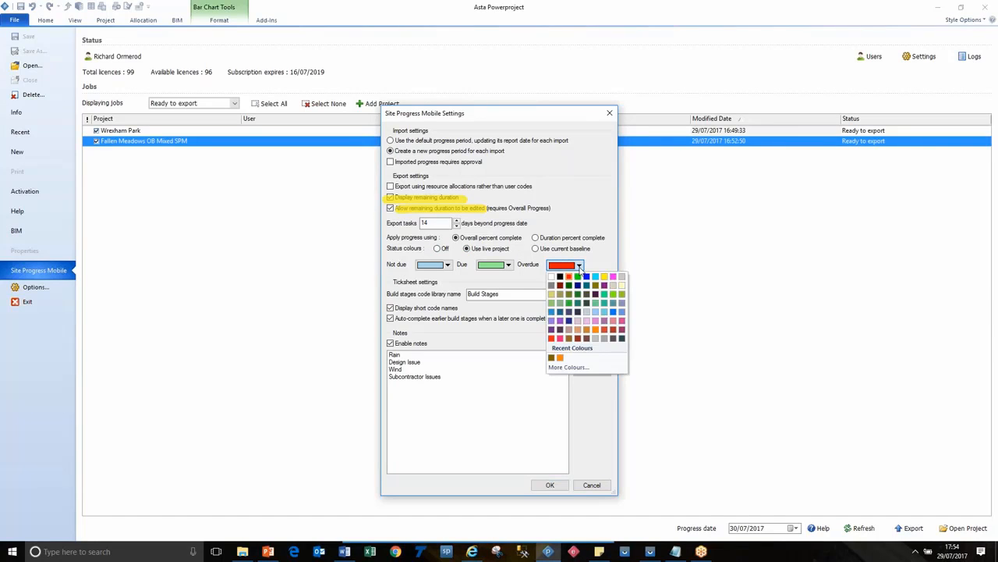
click(582, 266)
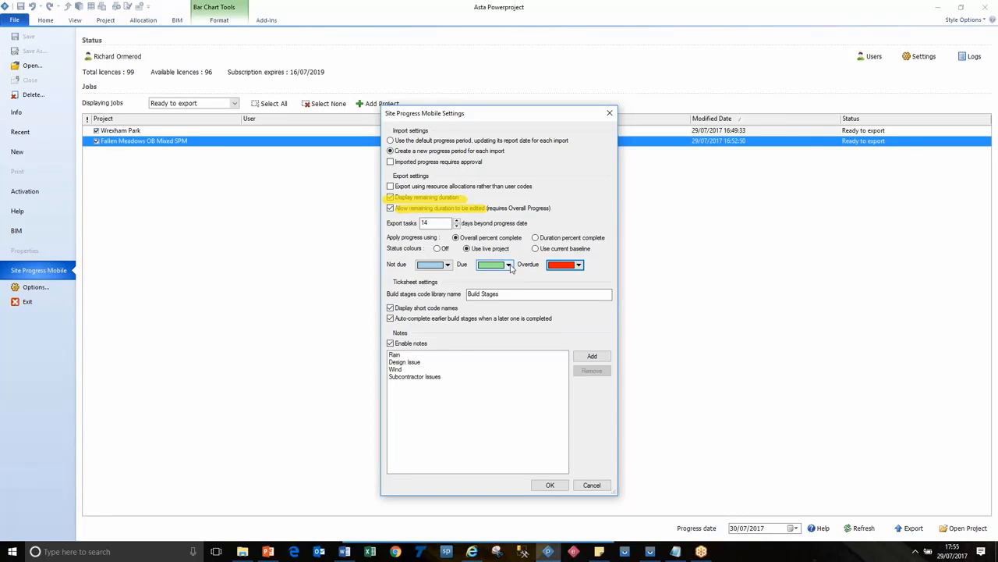
click(449, 266)
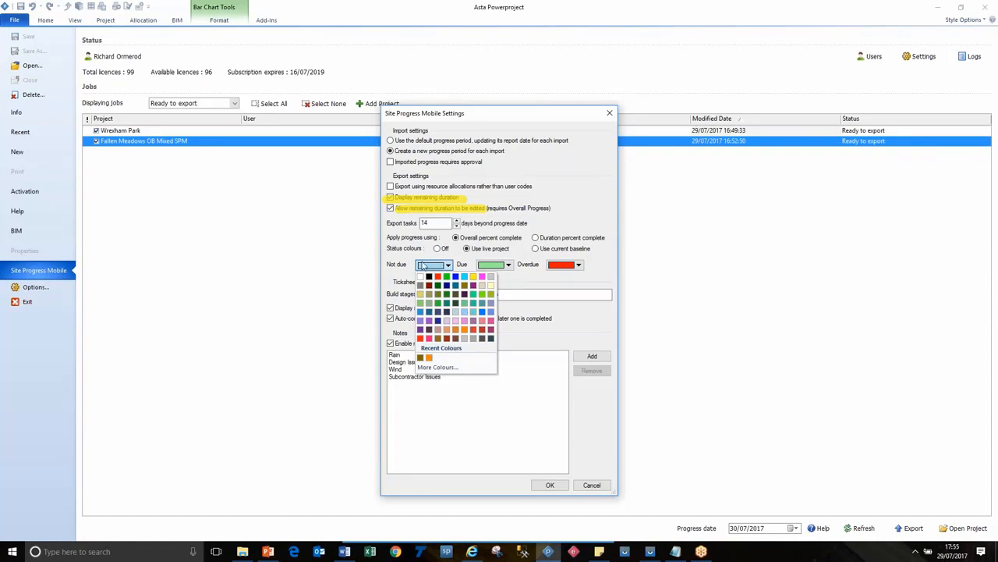
click(406, 263)
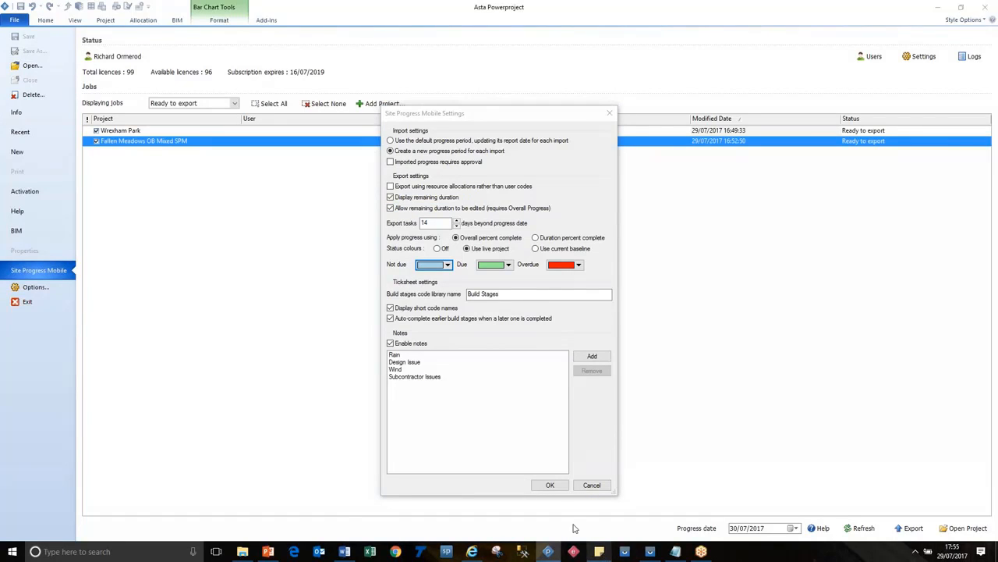
click(553, 485)
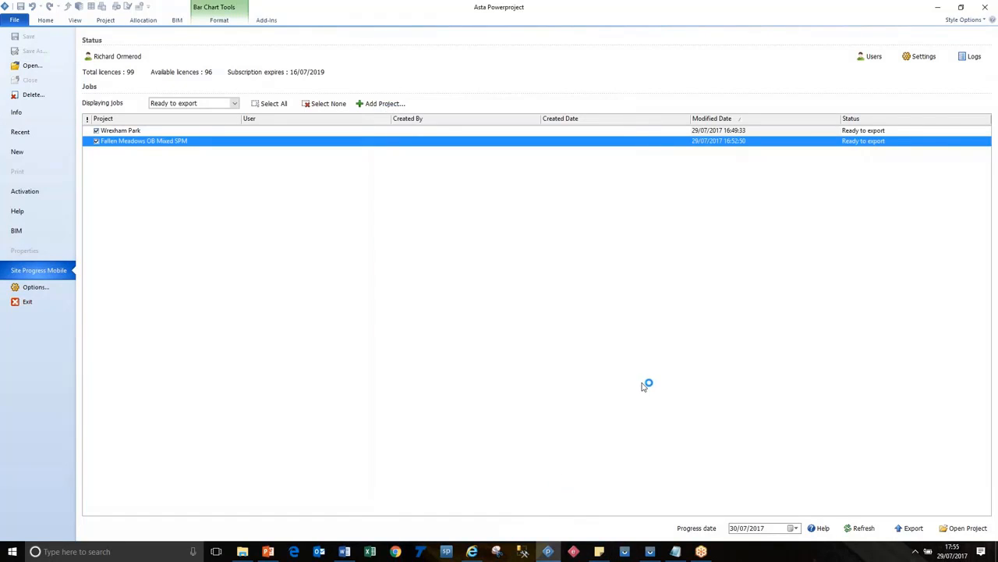
Step: Export progress for Wrexham Park and Fallen Meadows OB Mixed SPM again as of 30/07/2017, and switch to the PowerPoint slide show
click(910, 528)
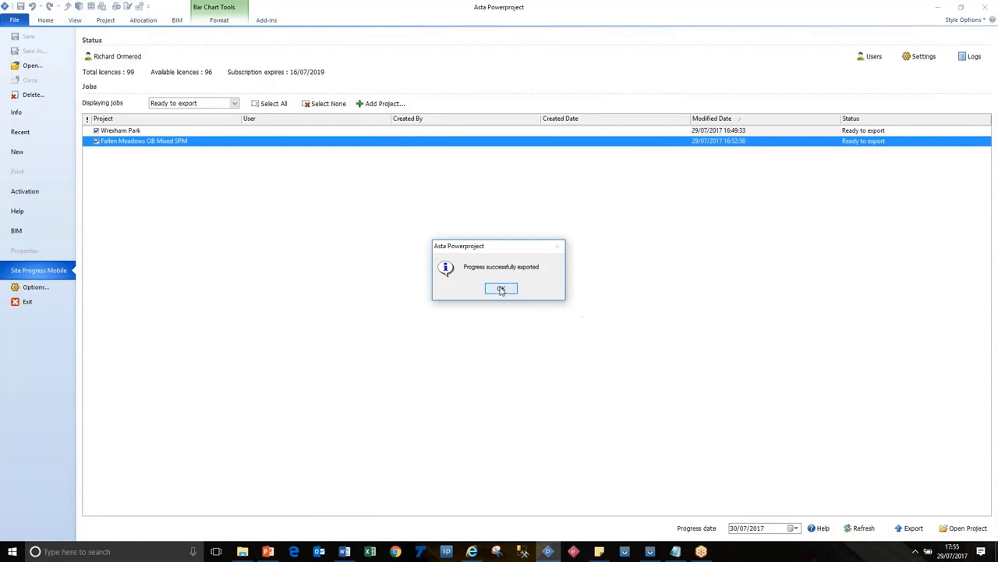
click(503, 288)
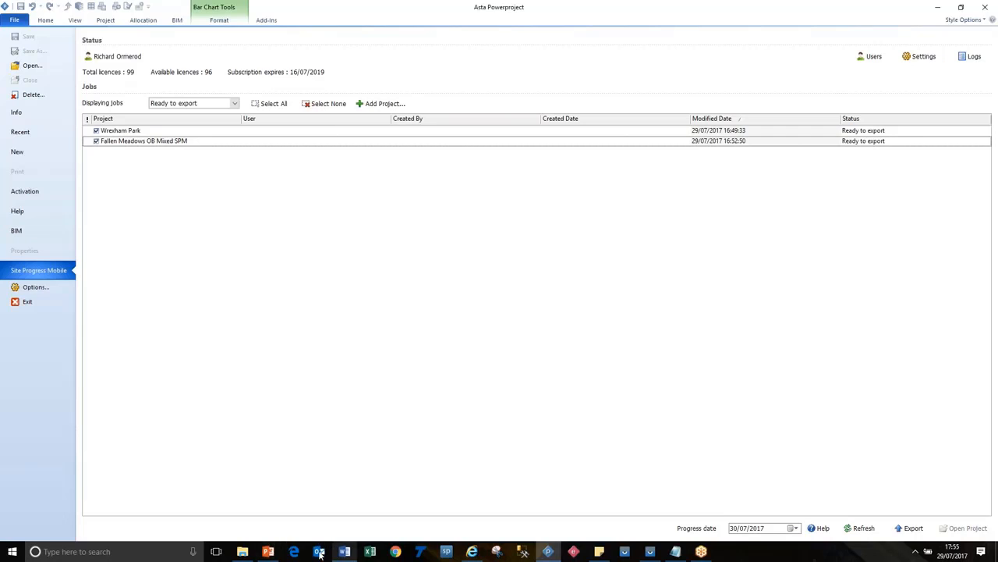
click(267, 552)
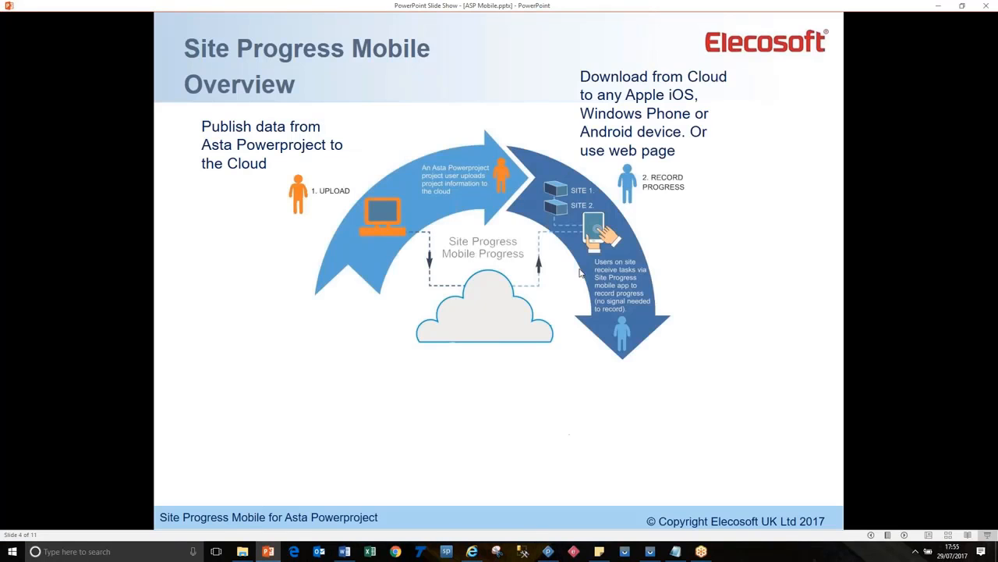